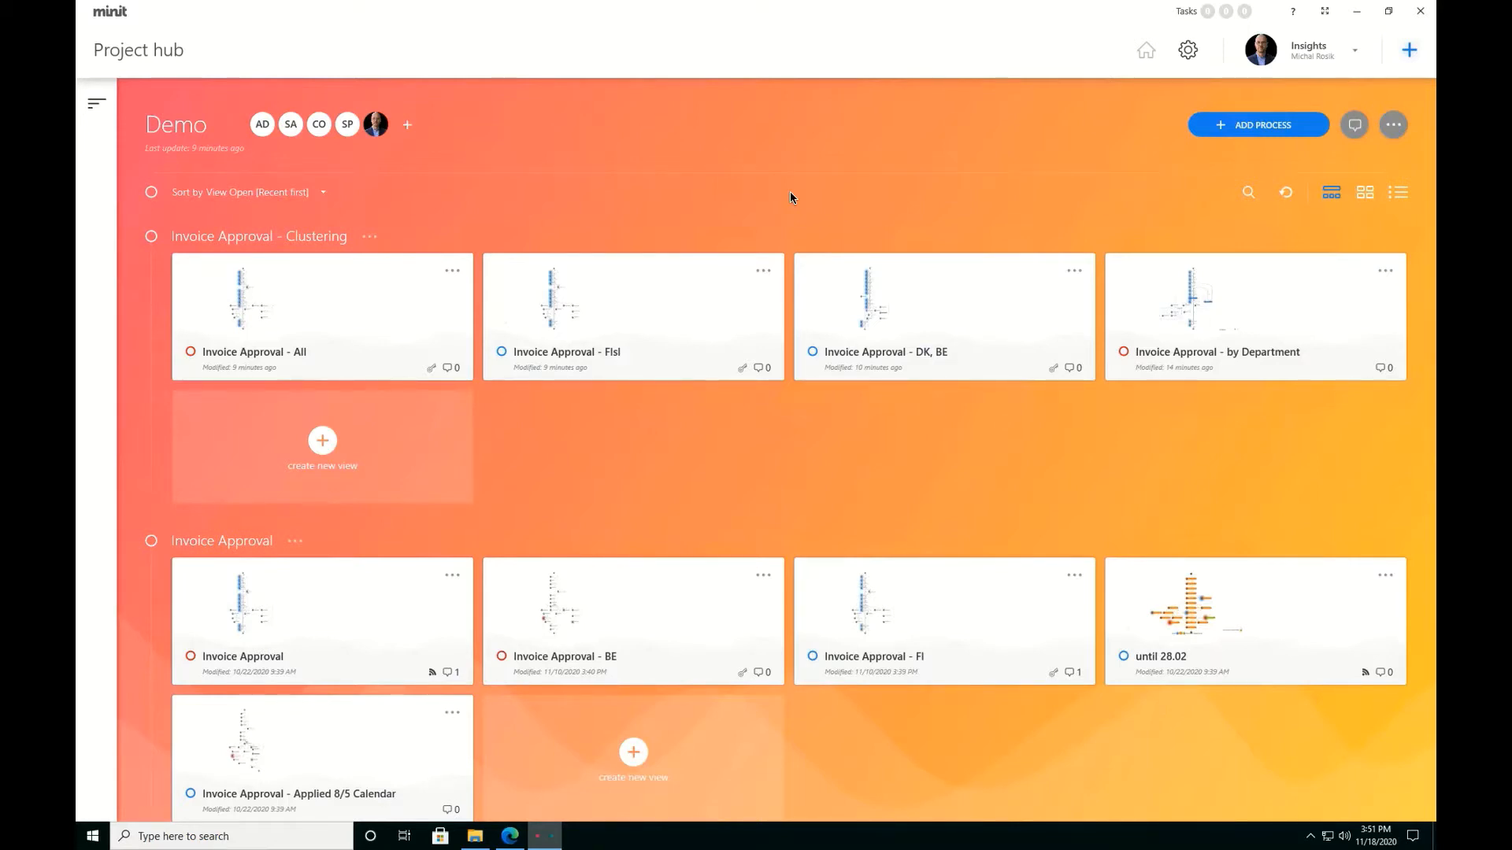
Collapse and re-expand all processes in the Demo project, and view its sharing options without saving
click(152, 194)
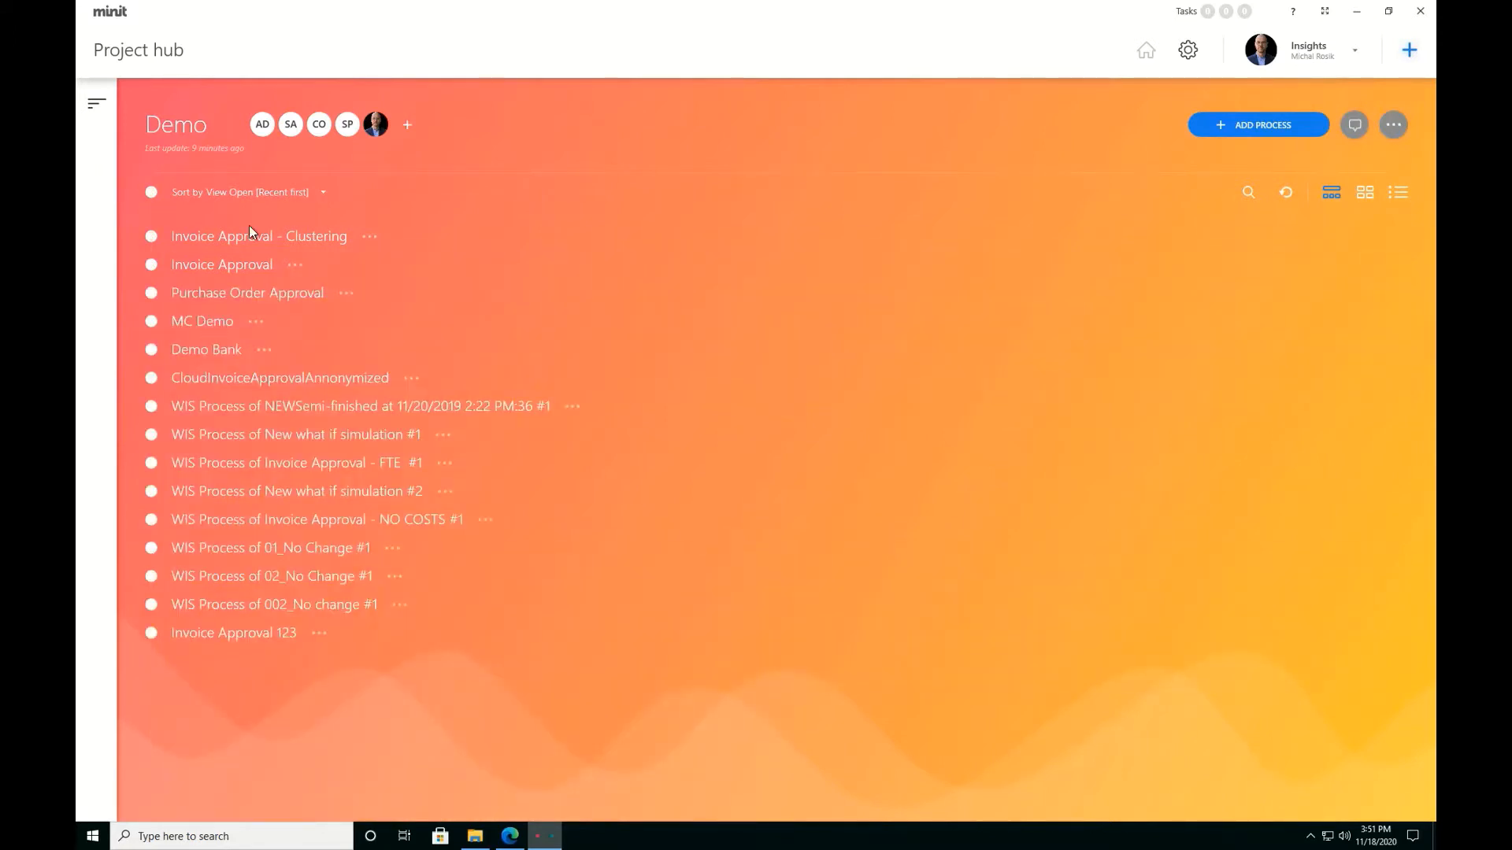
click(152, 195)
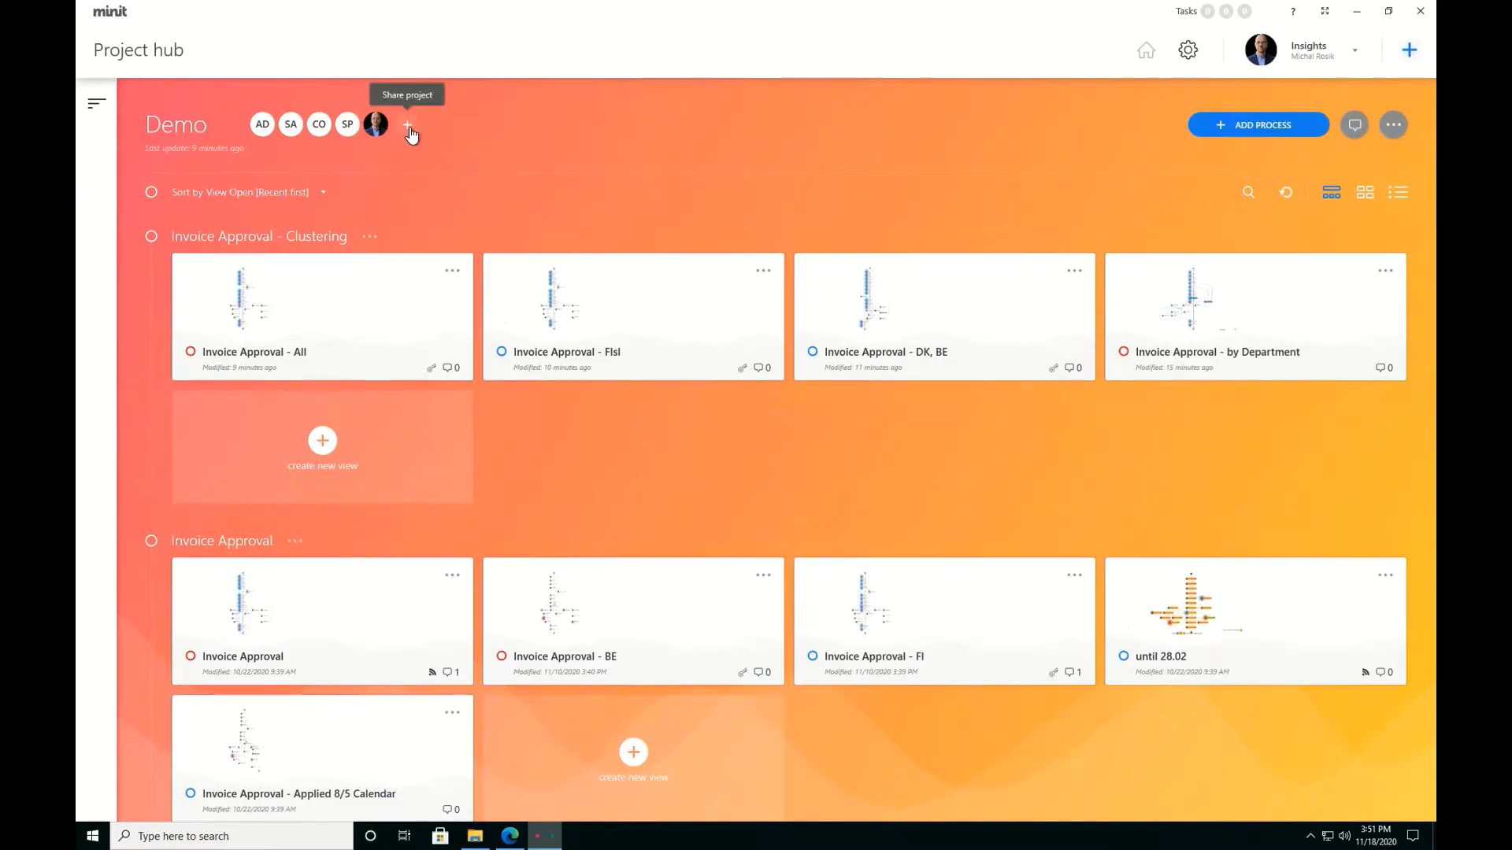
click(407, 125)
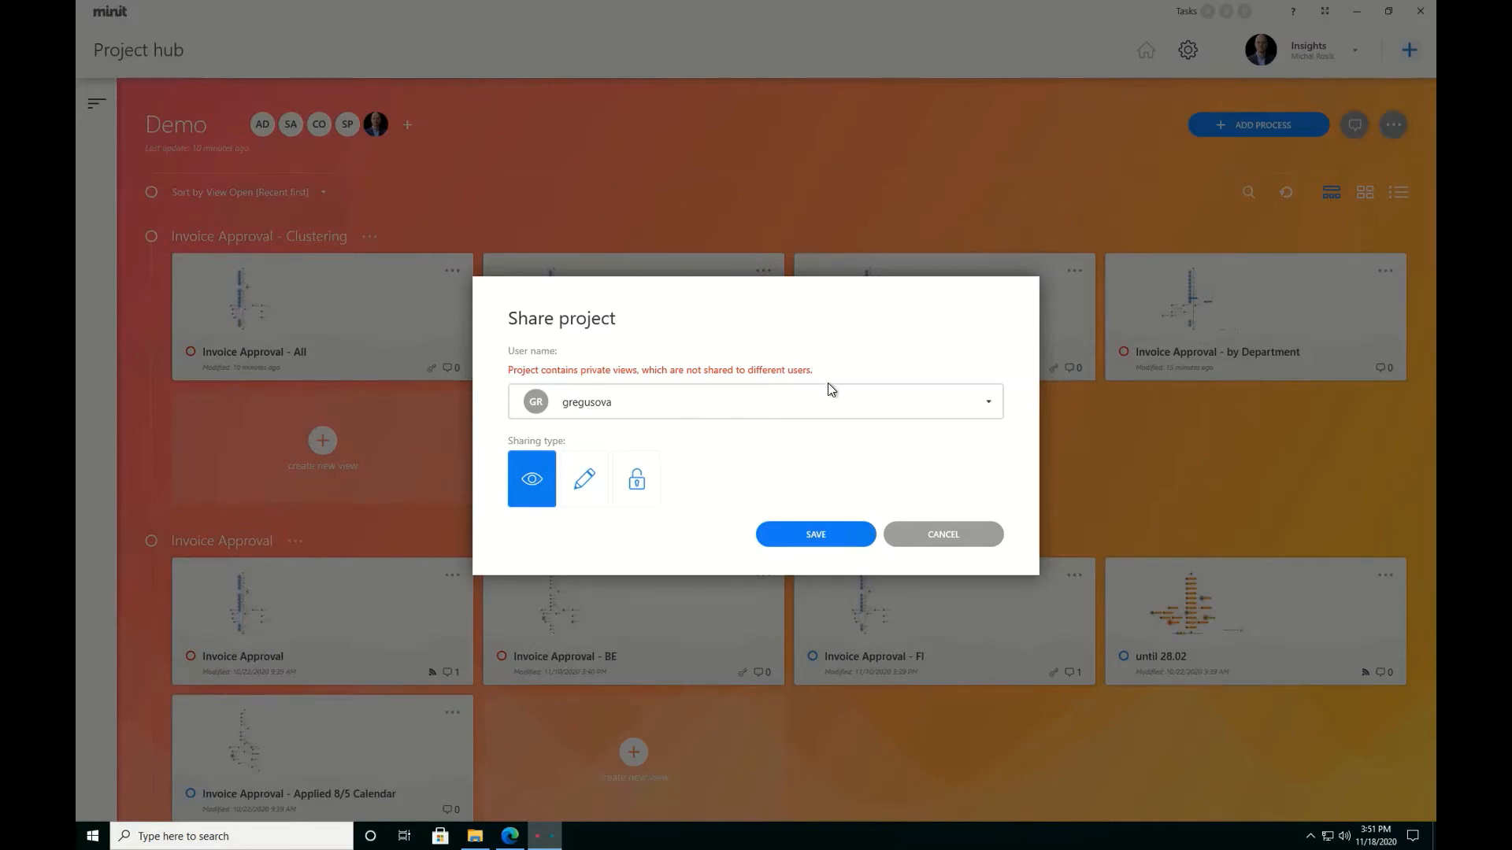
click(935, 537)
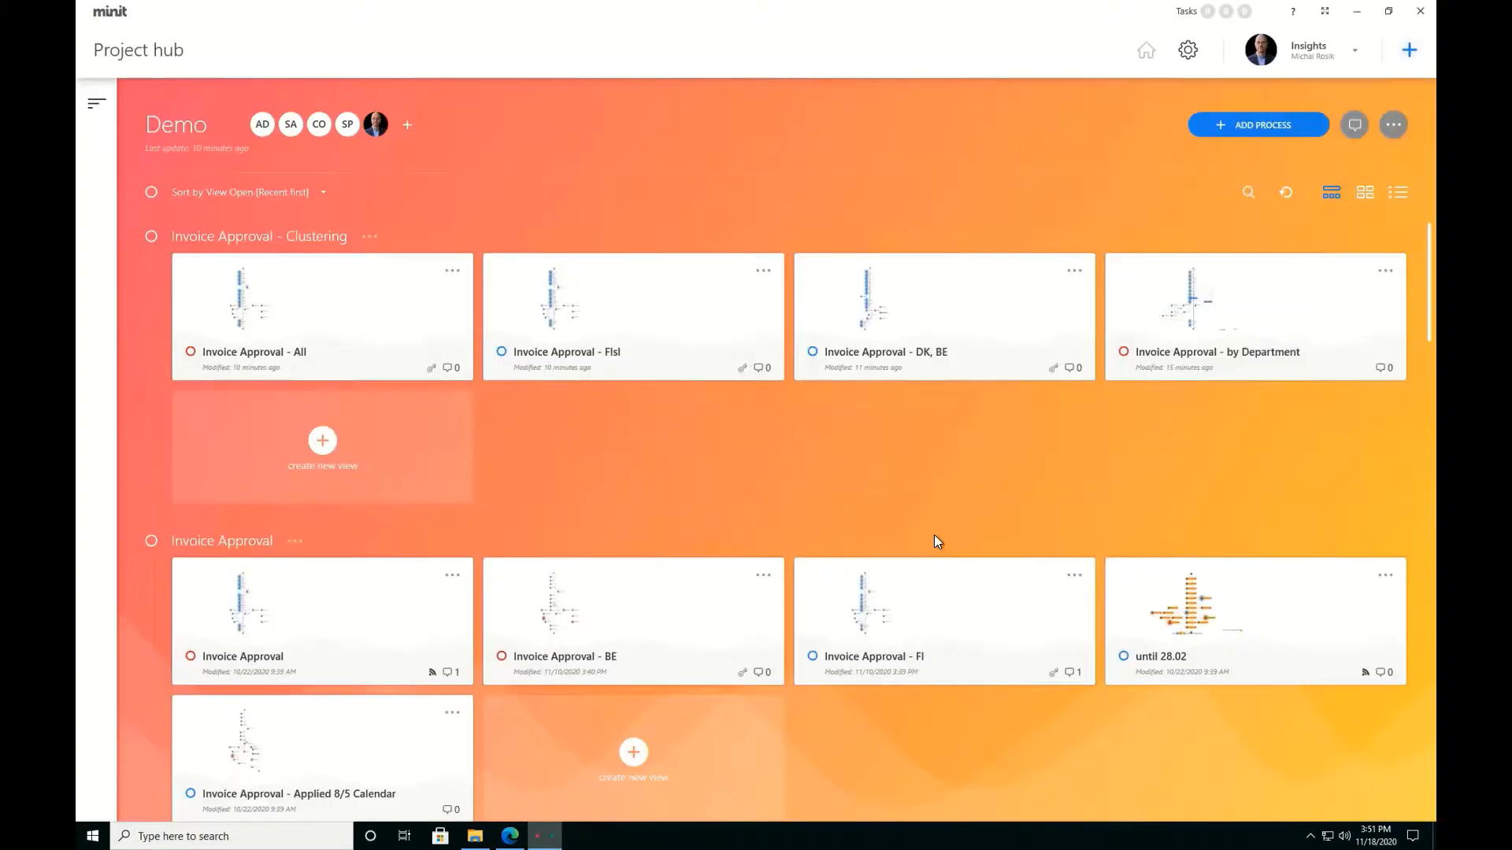
View the Demo project's discussion topics and close the discussion again
click(1355, 125)
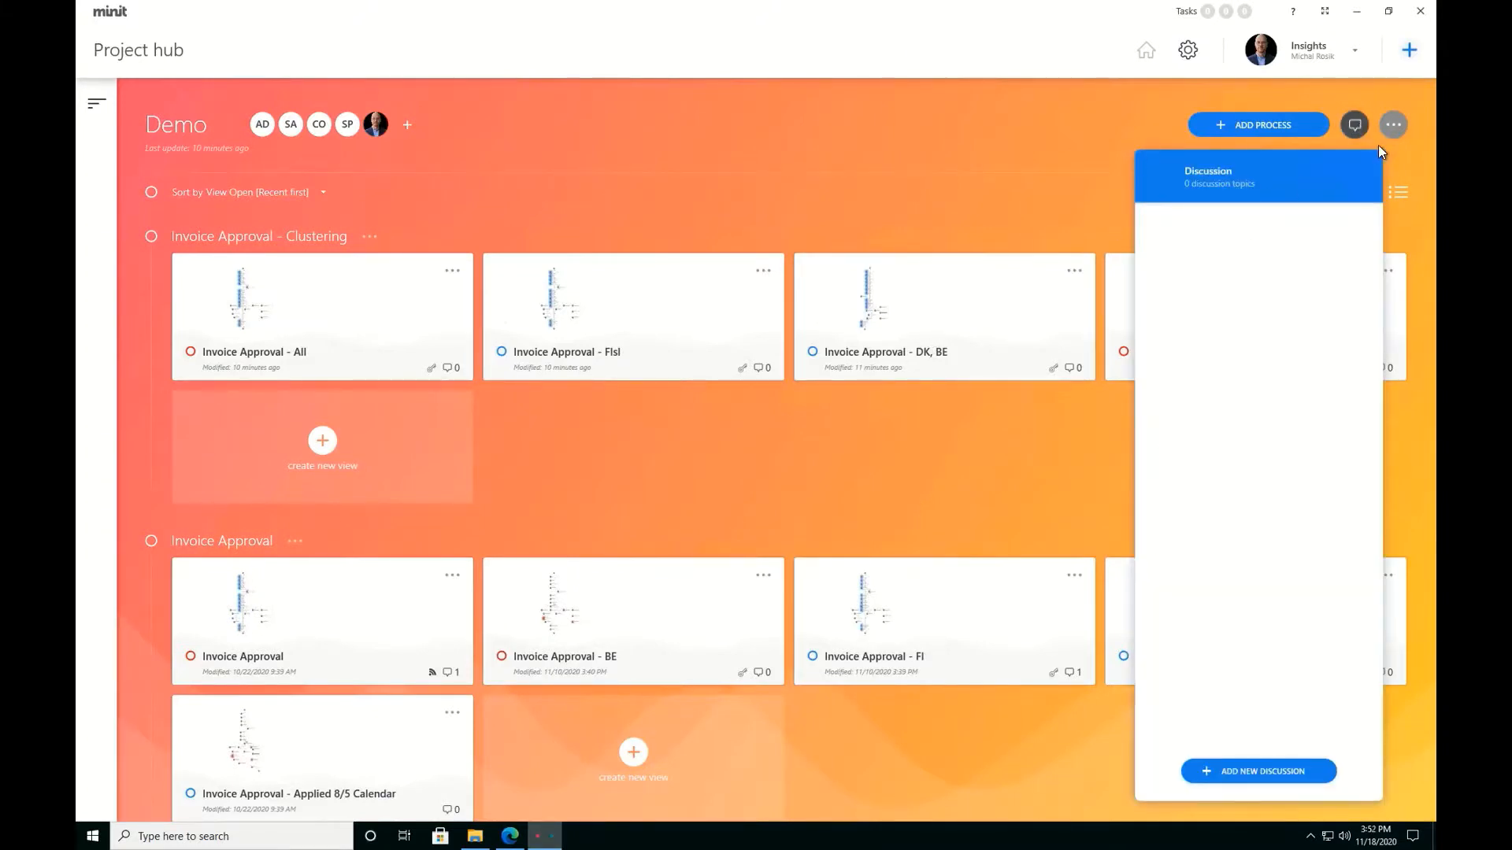
click(1357, 124)
click(1358, 125)
click(937, 209)
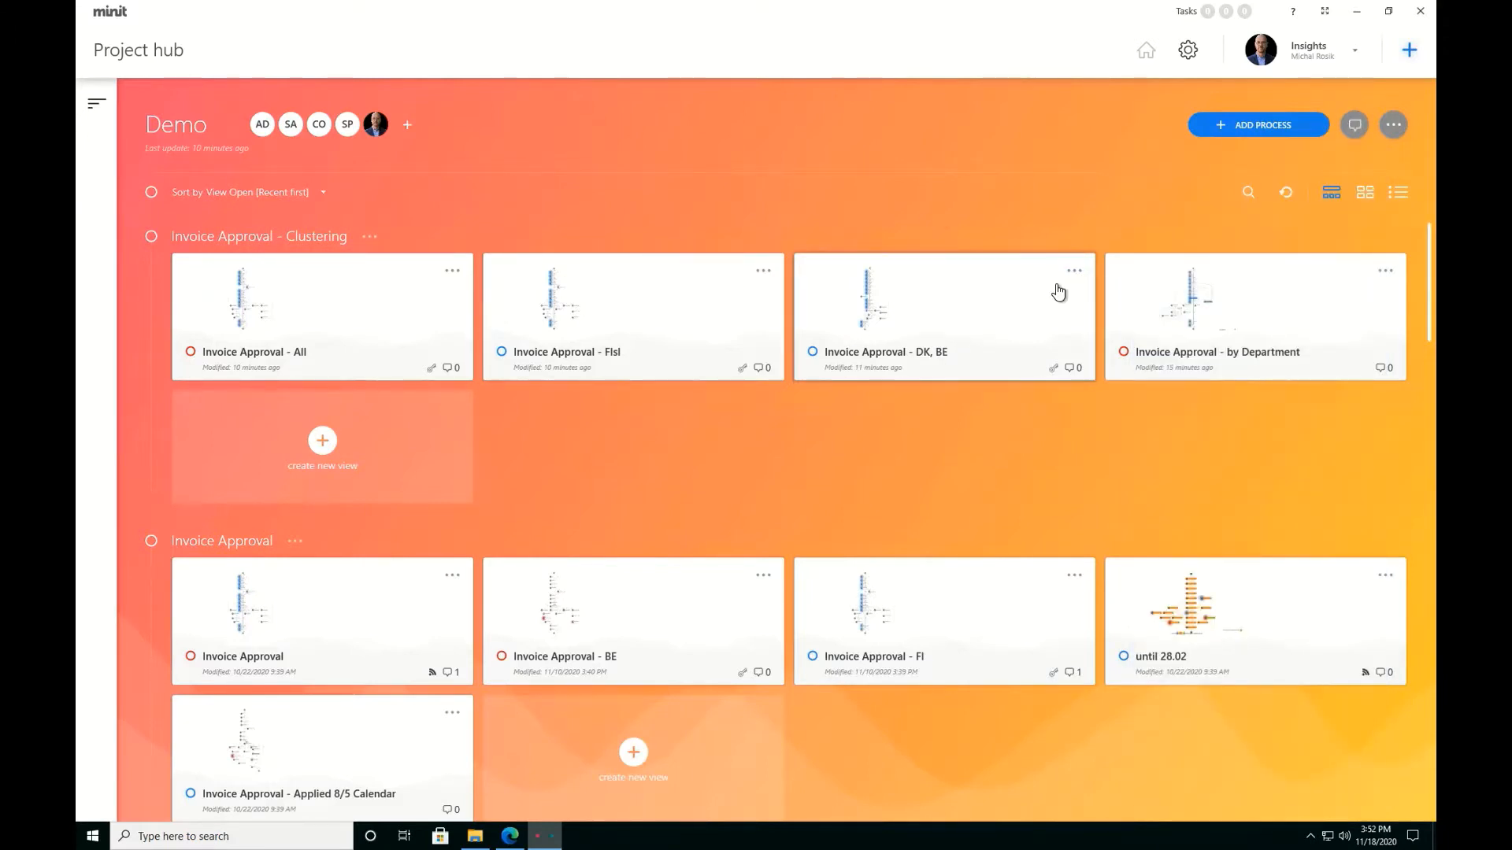
Start adding a process to the Demo project and load simulation_logs.csv from the Downloads folder as its data source
click(1250, 128)
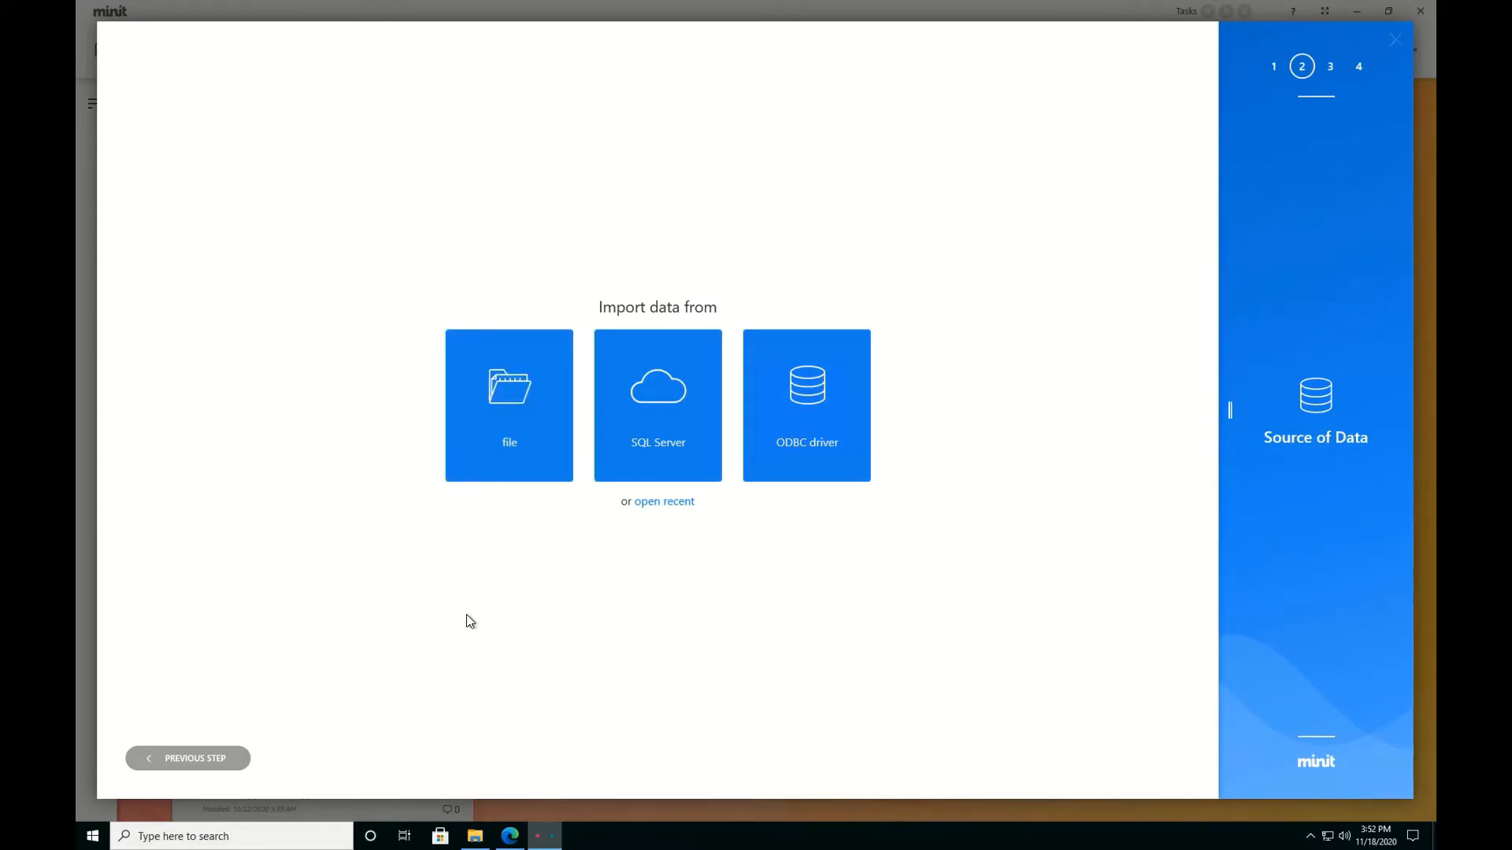
click(555, 449)
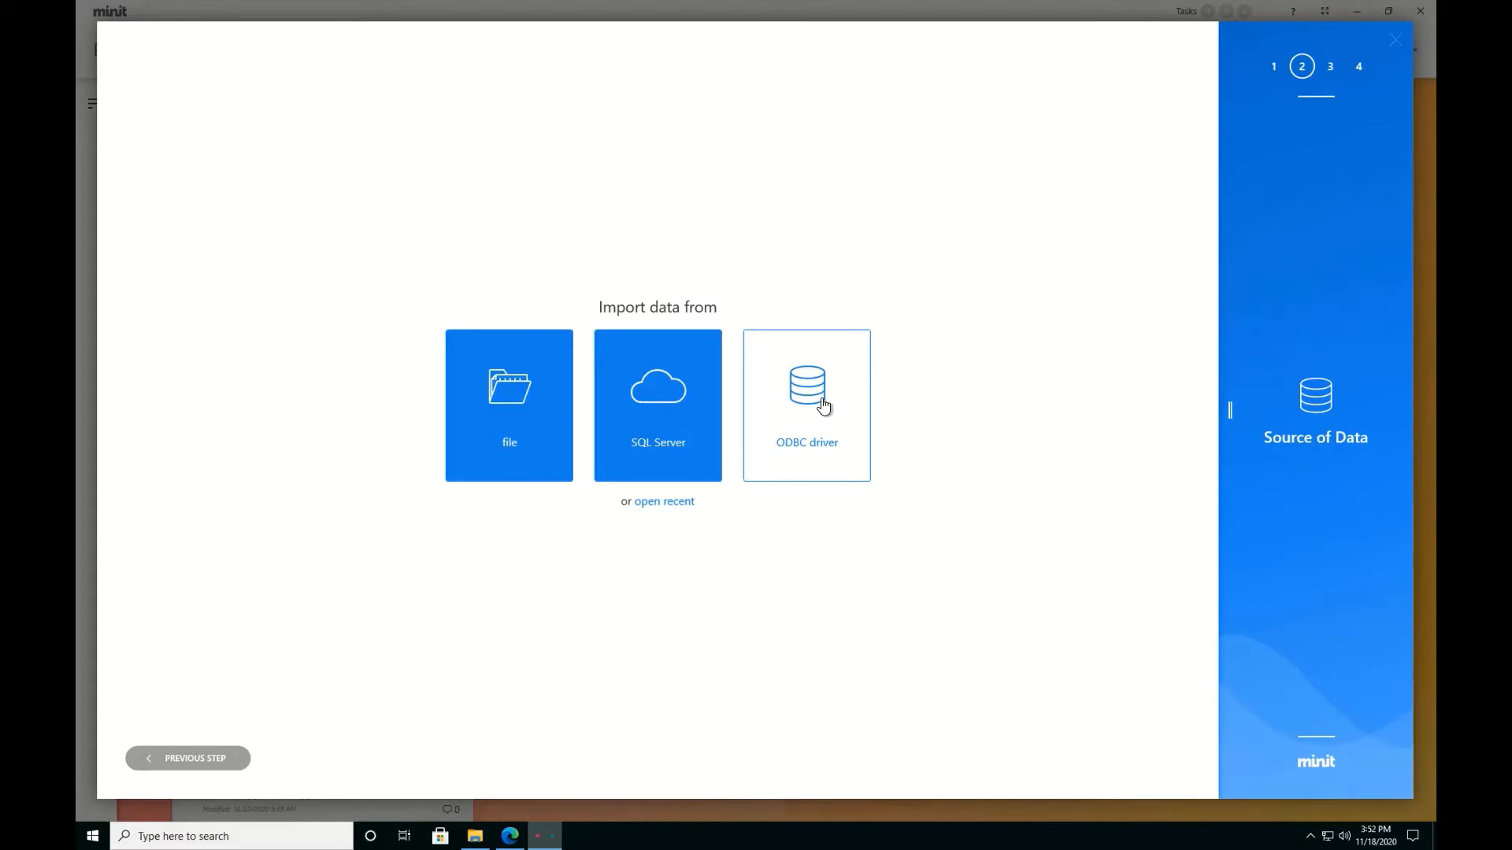
click(551, 386)
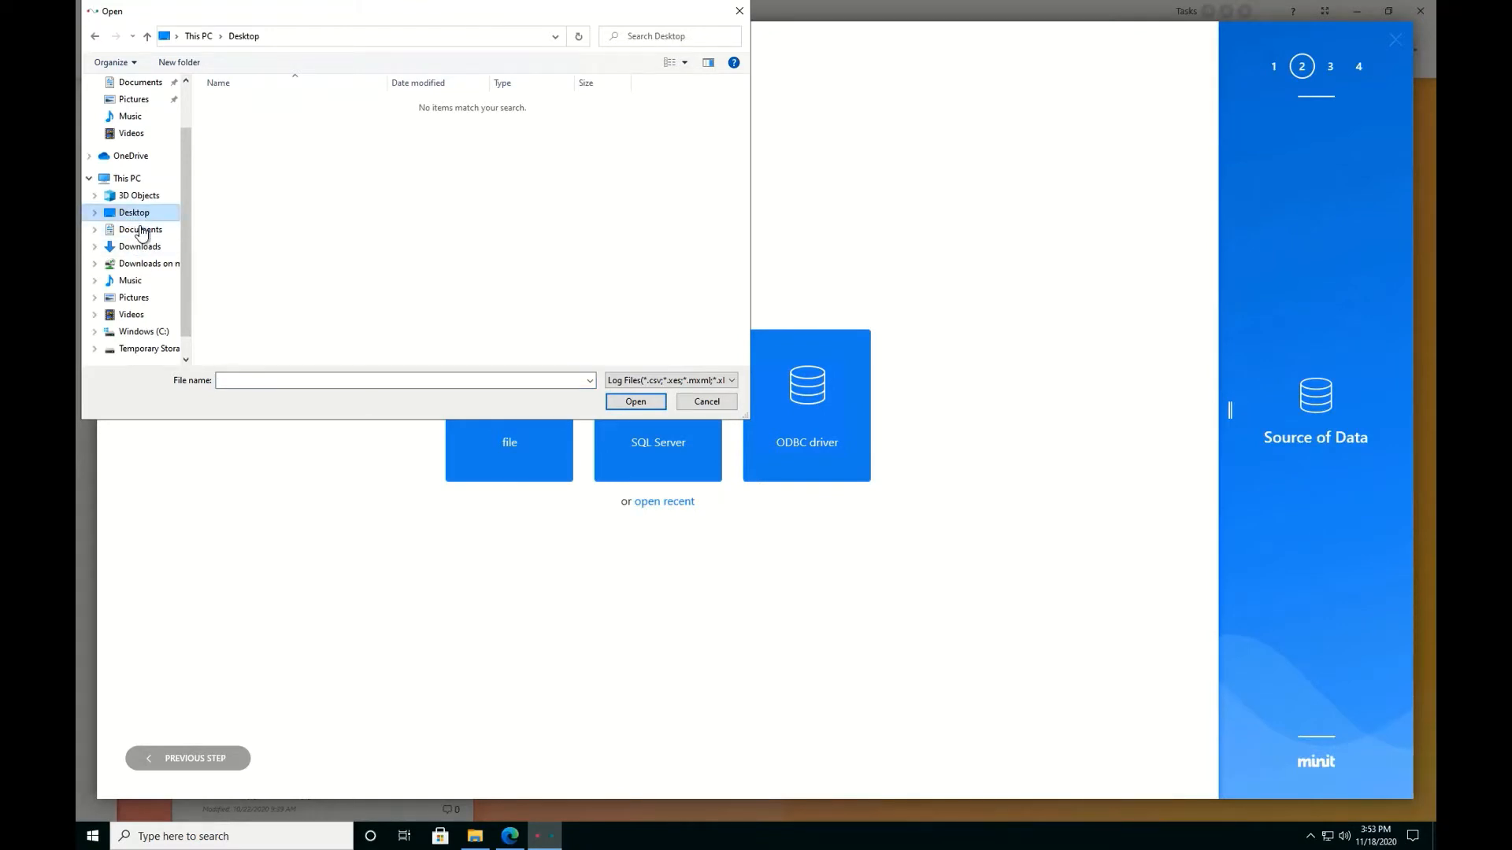
click(145, 252)
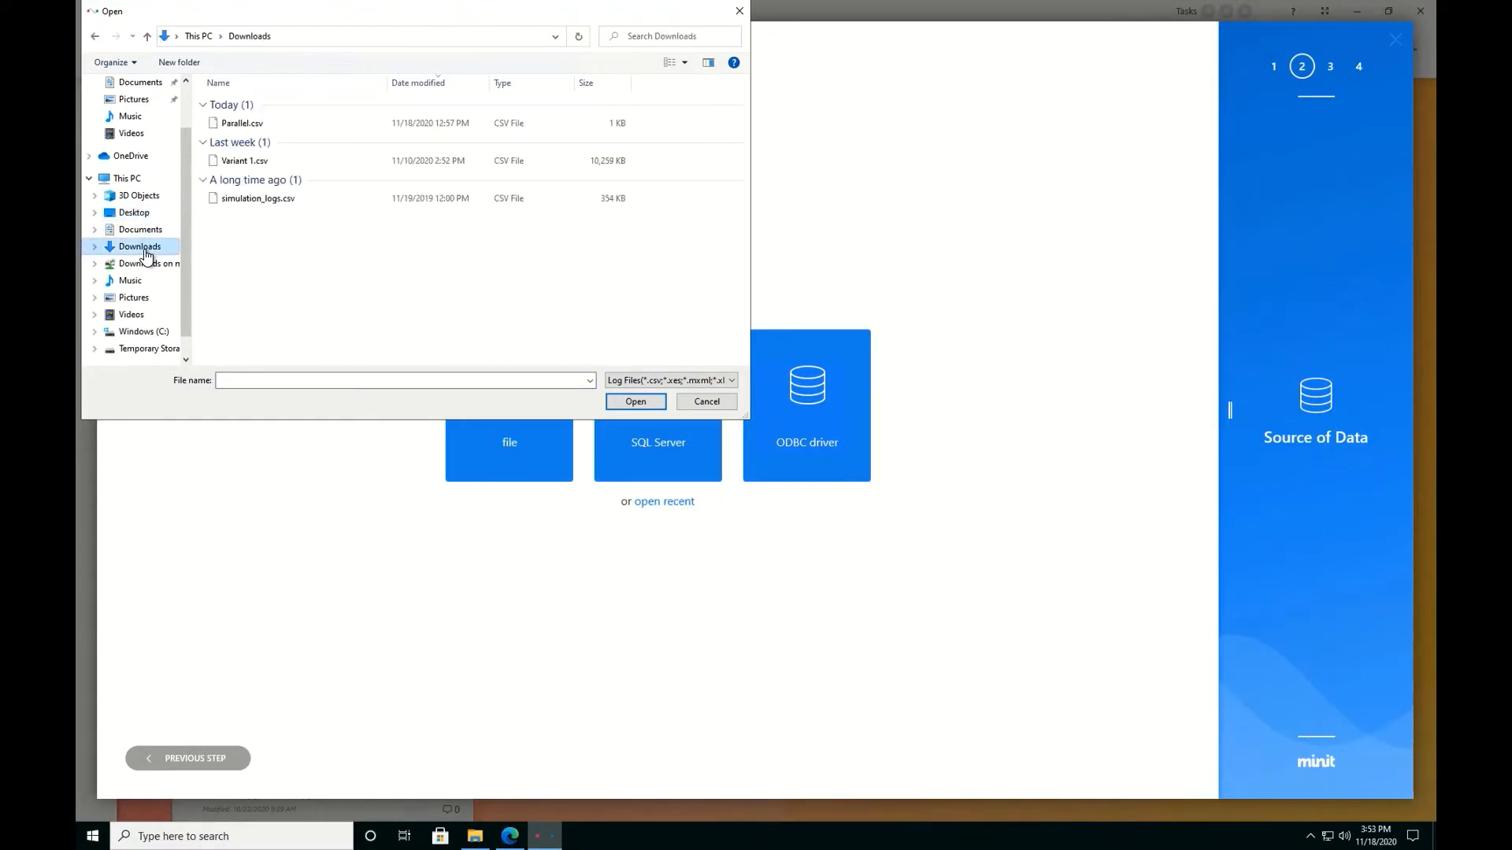
click(254, 201)
double_click(254, 203)
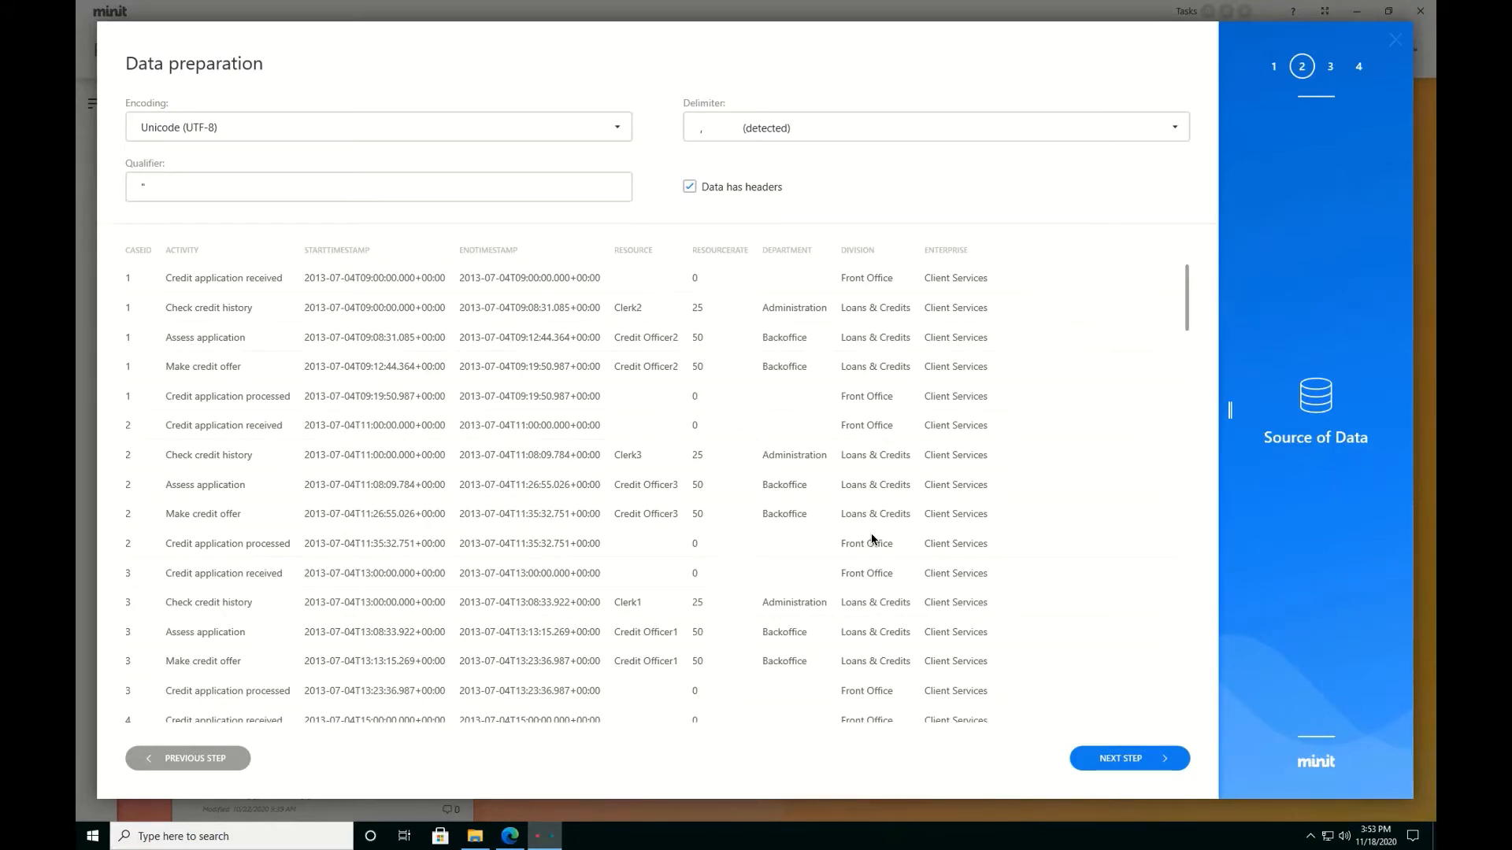
Accept the data preparation settings and check the roles assigned to the Activity, StartTimestamp, EndTimestamp and Resource columns
click(1129, 761)
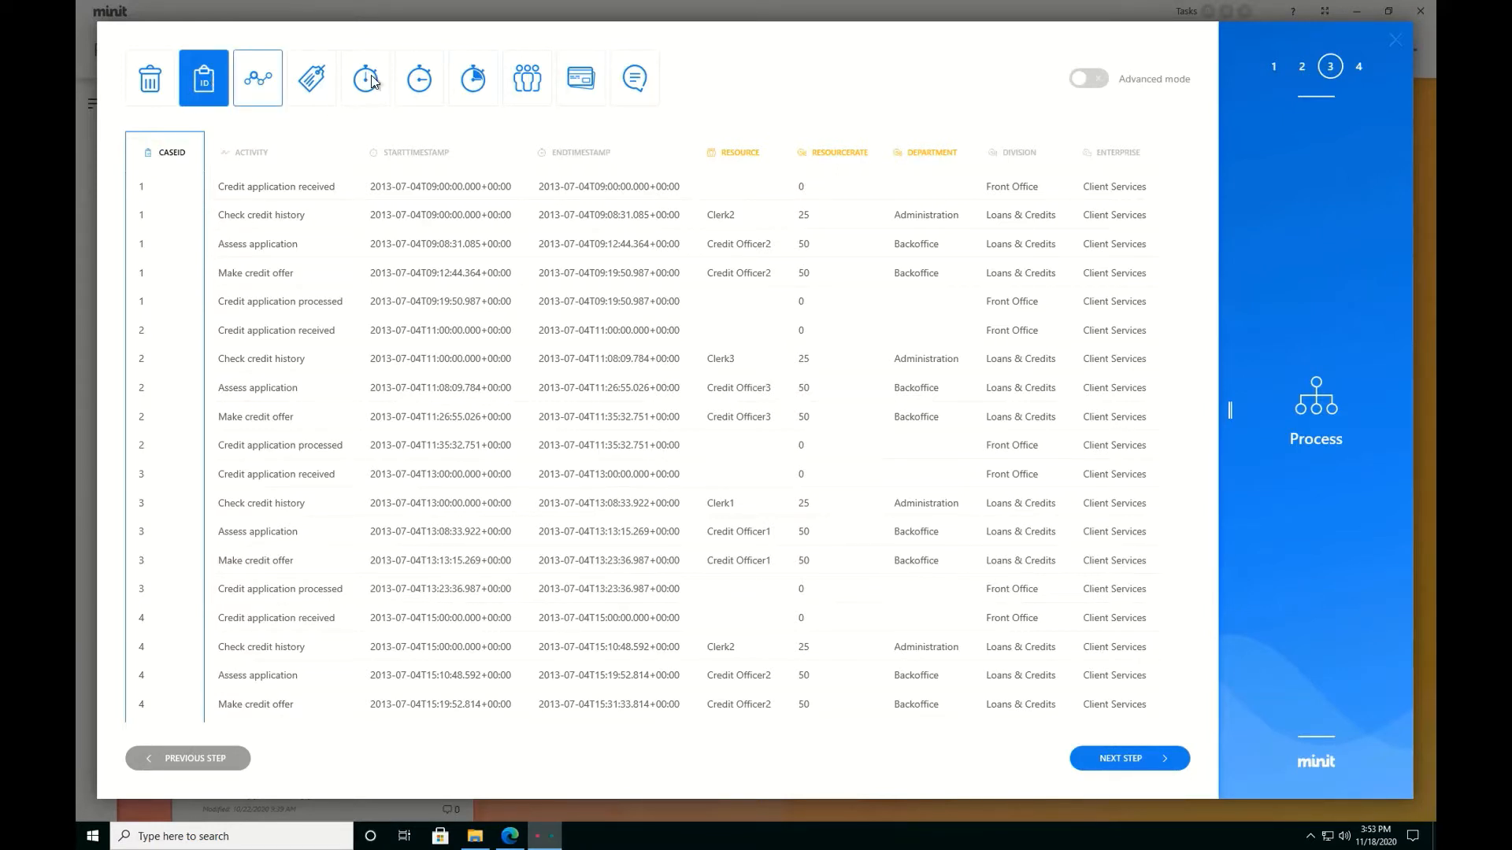
click(260, 248)
click(469, 239)
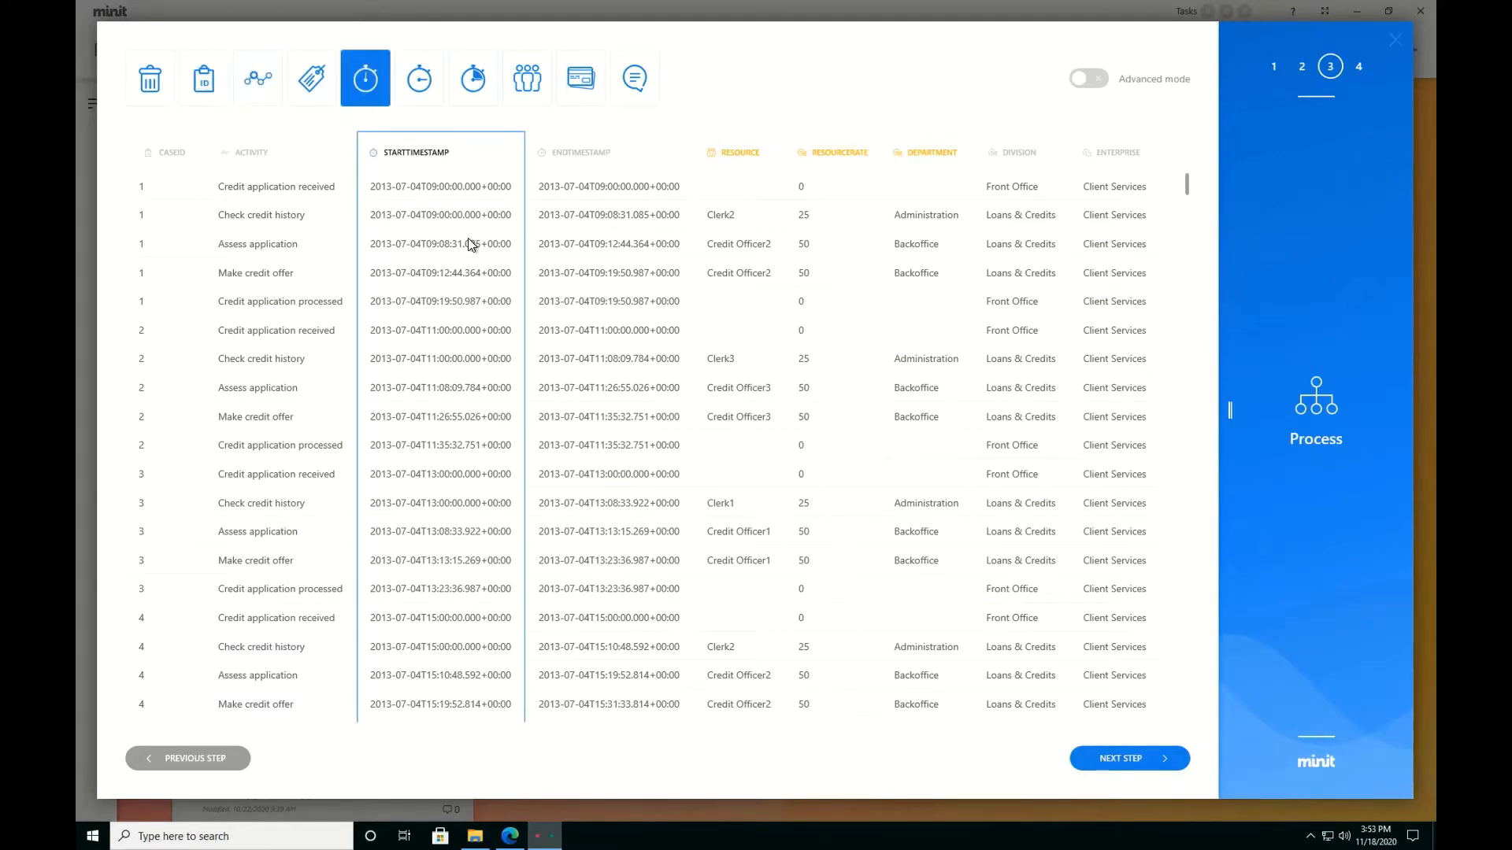
click(603, 230)
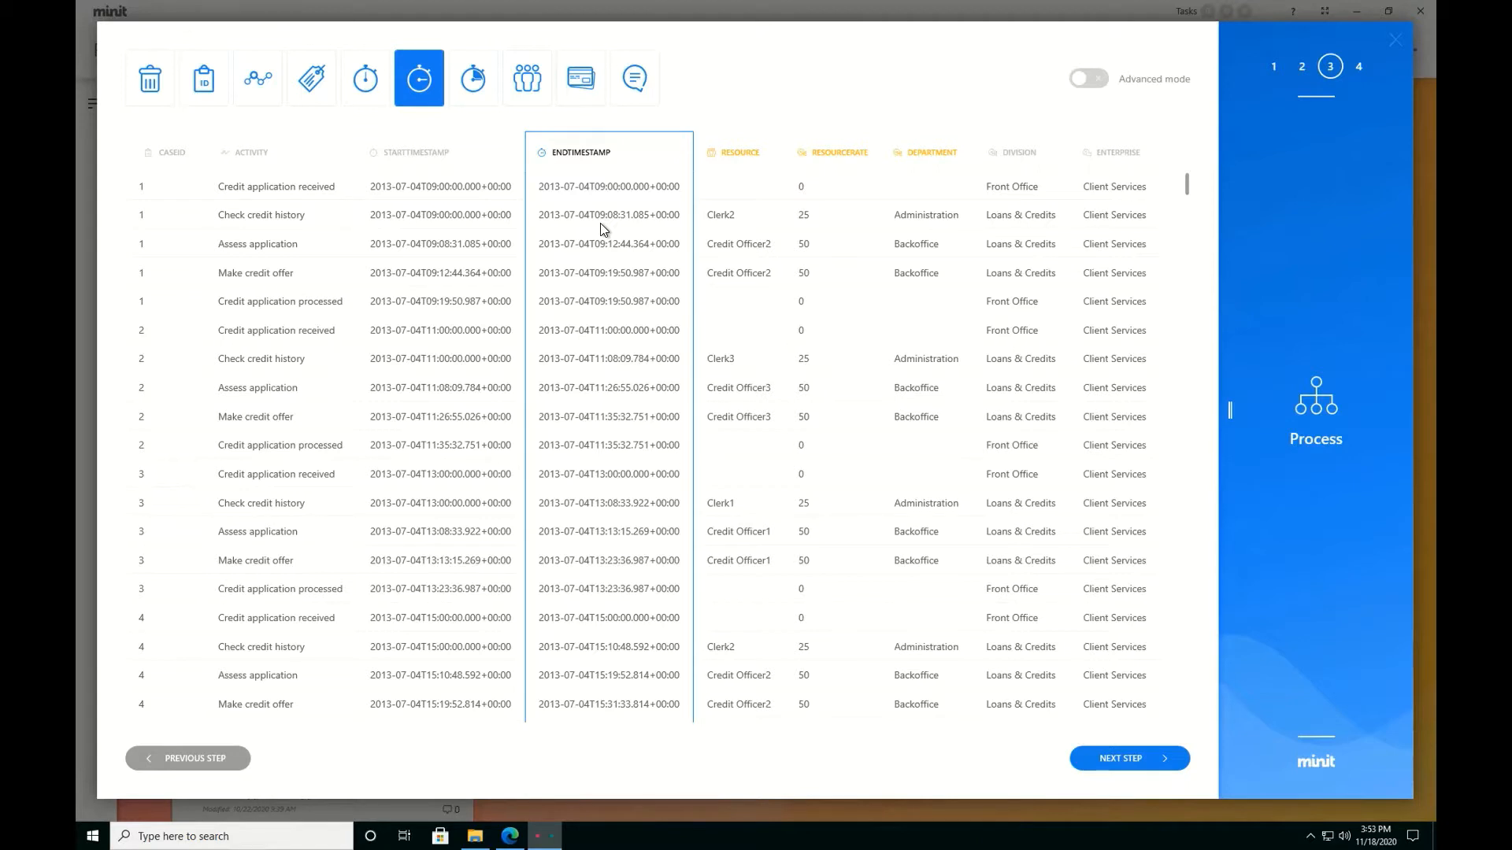
click(752, 226)
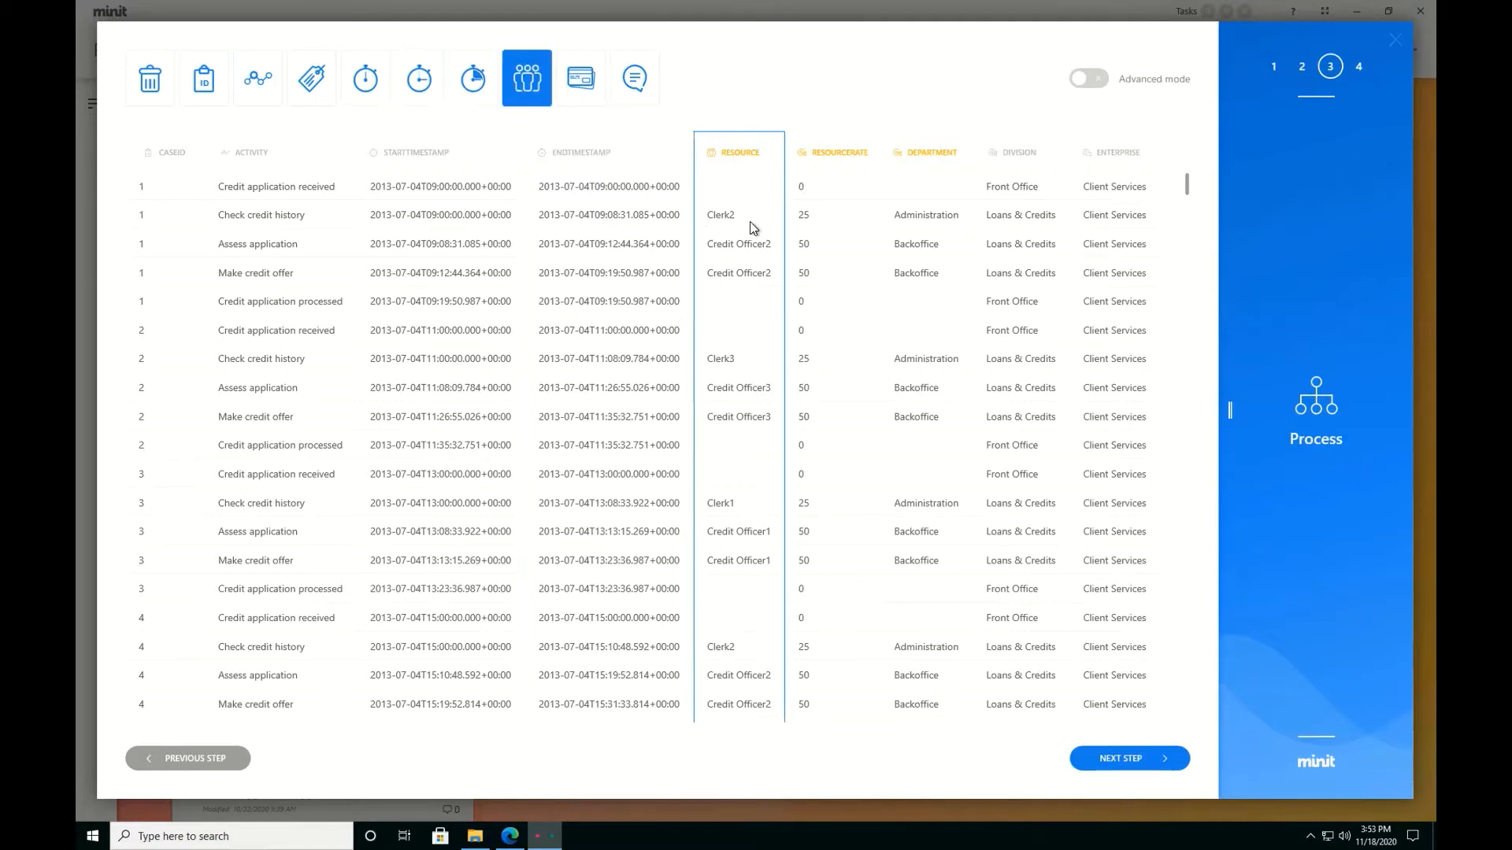
Assign the Resource column as a case level attribute and look through its data format options without applying a pattern
click(635, 80)
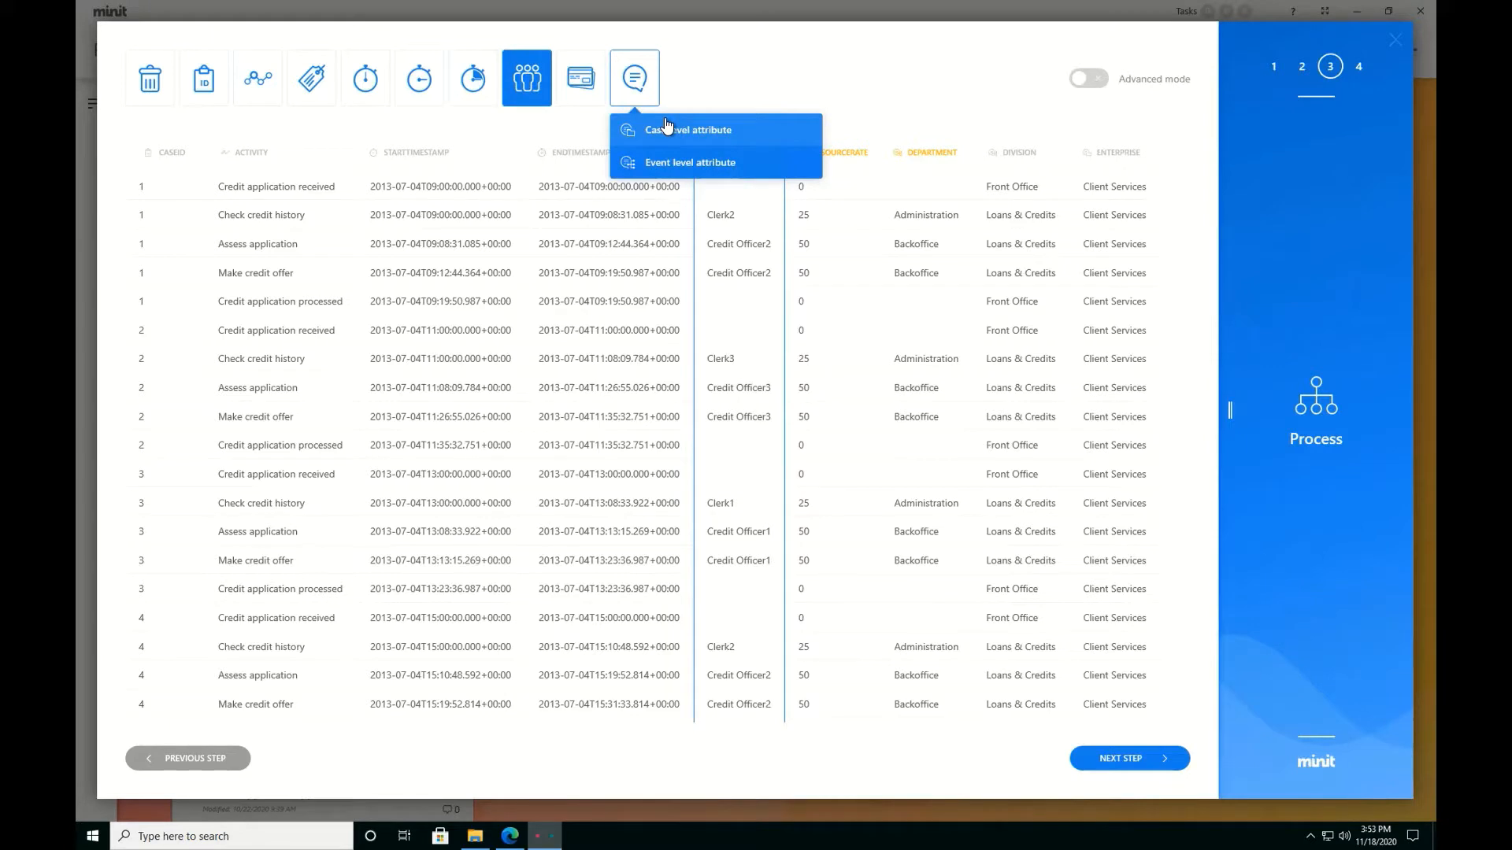
click(665, 129)
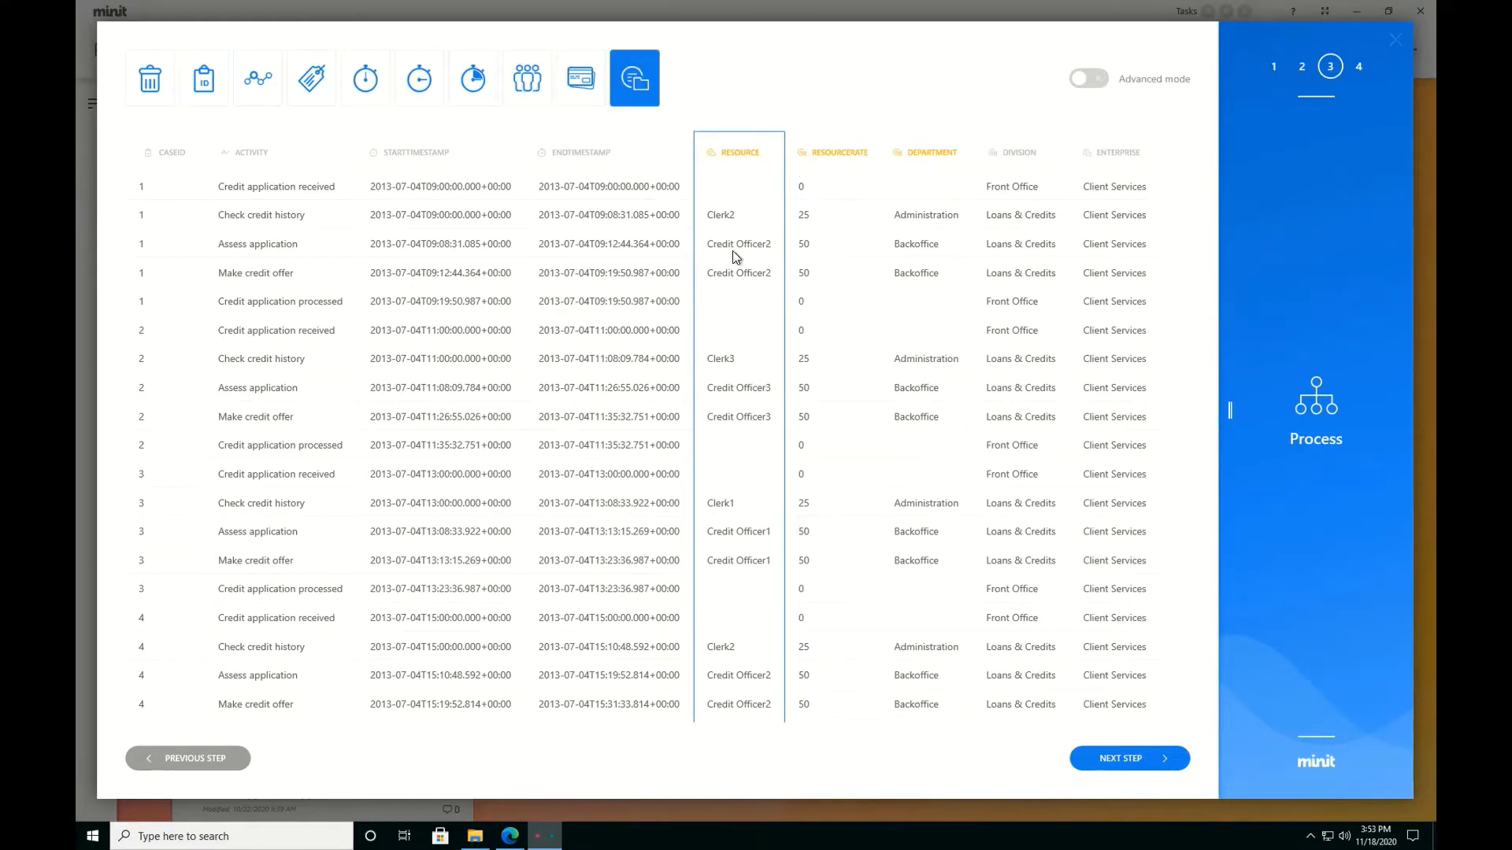
click(740, 154)
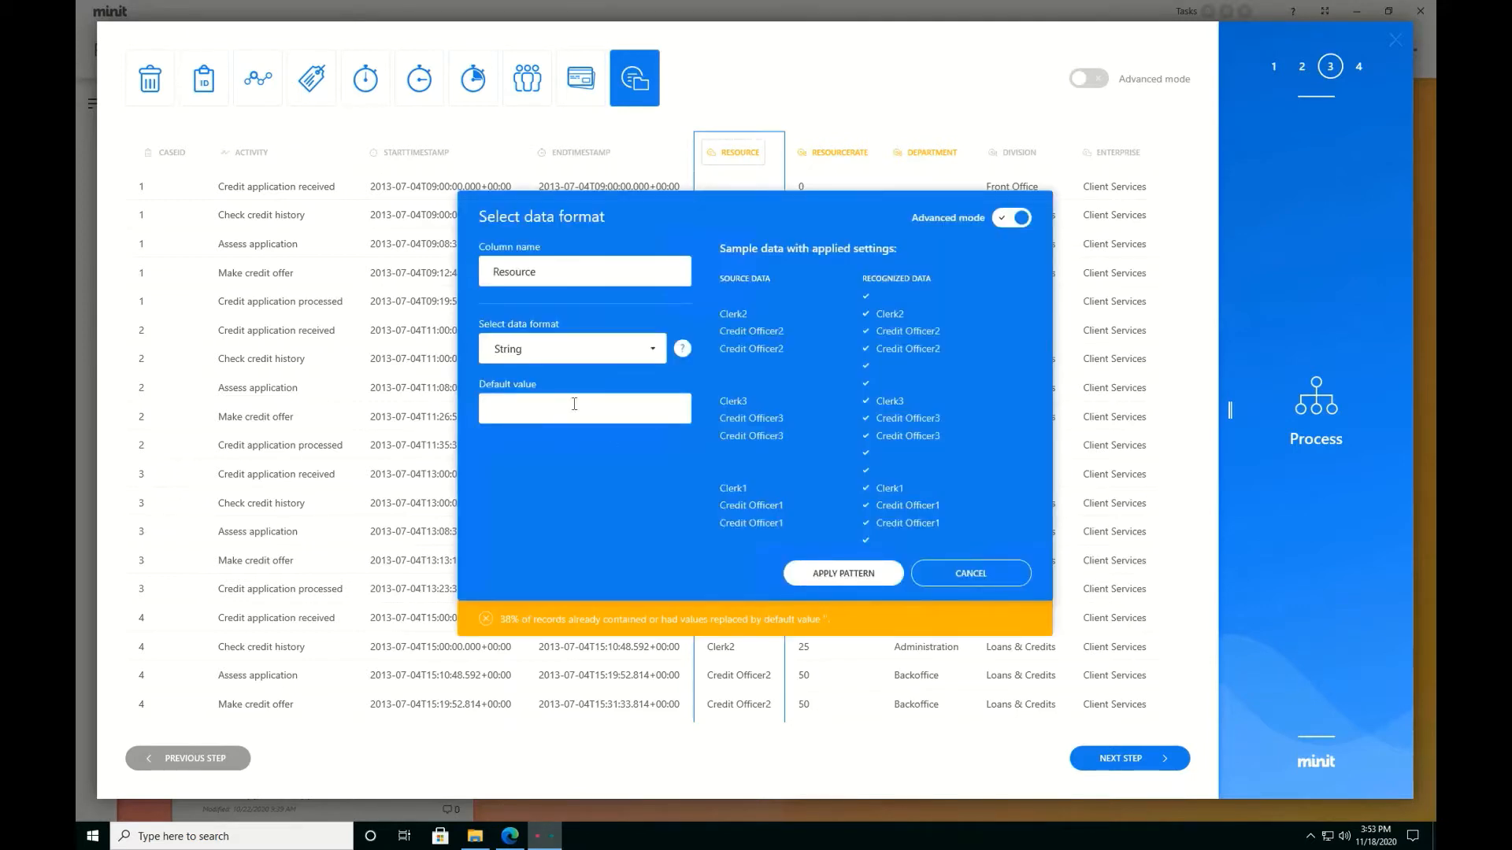
click(588, 358)
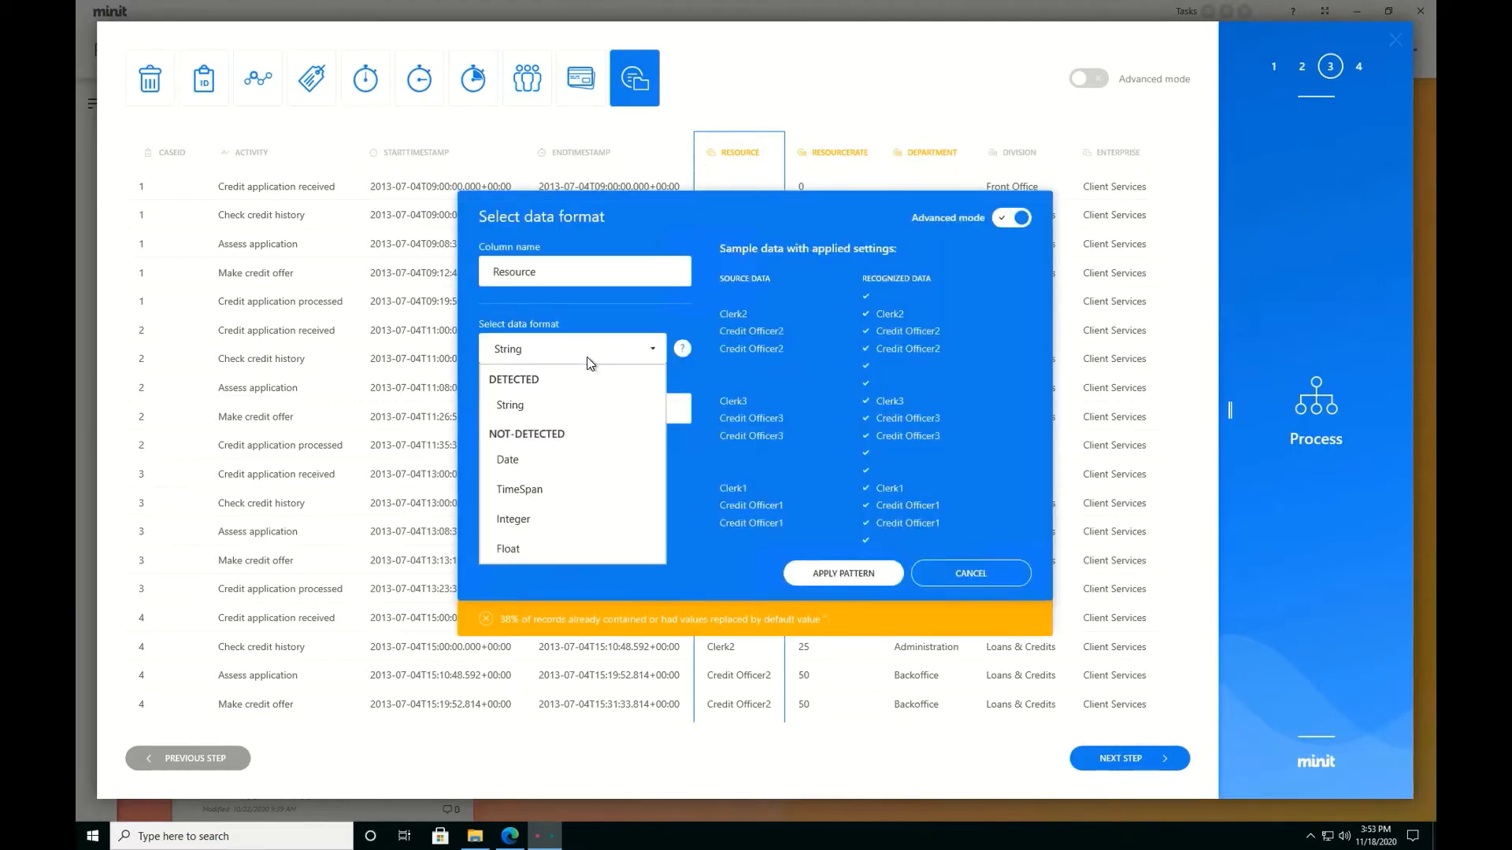
click(634, 314)
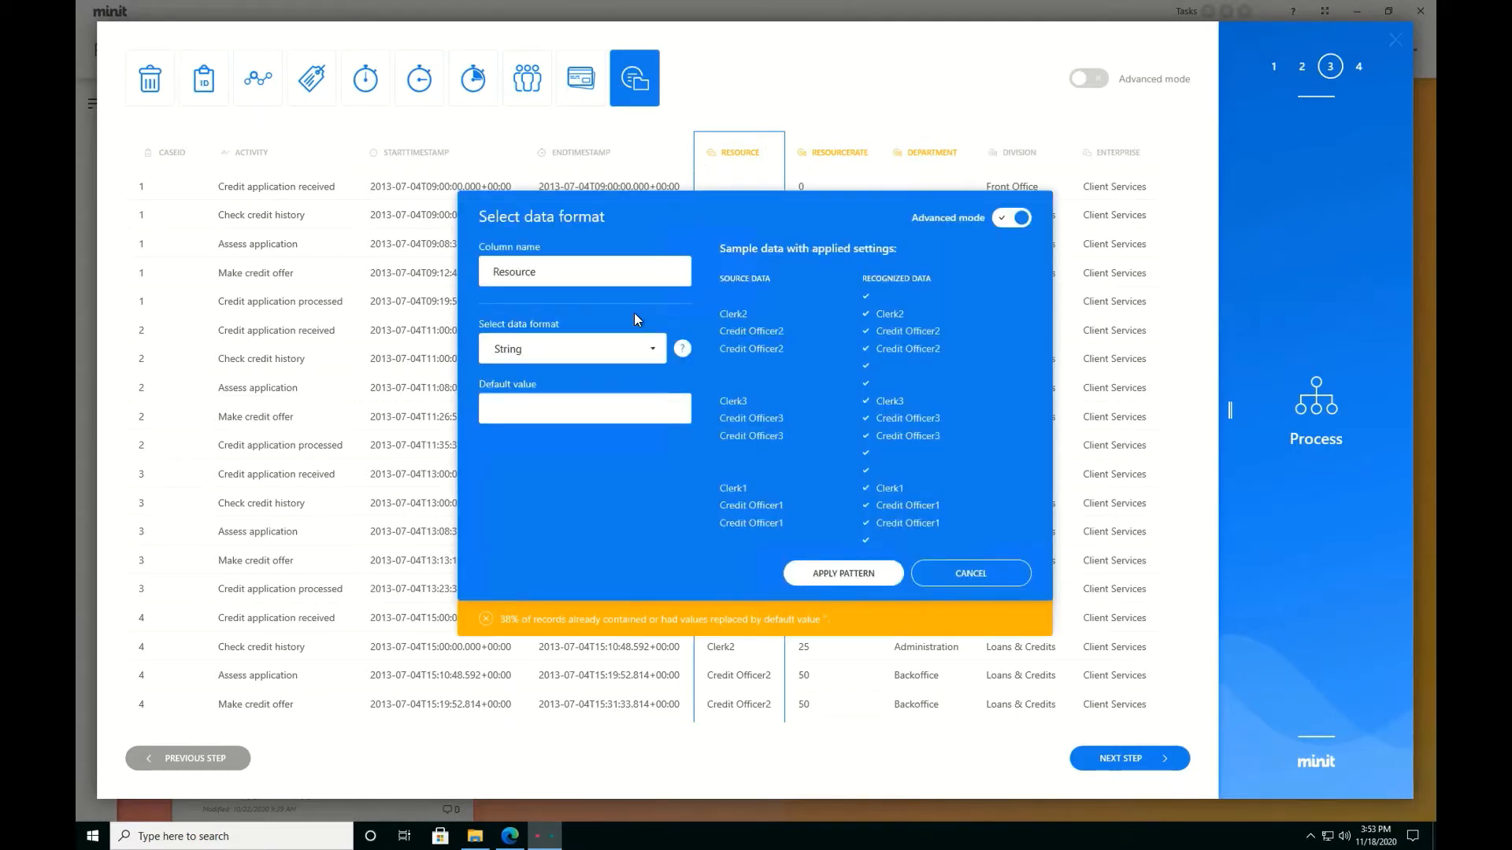
click(983, 572)
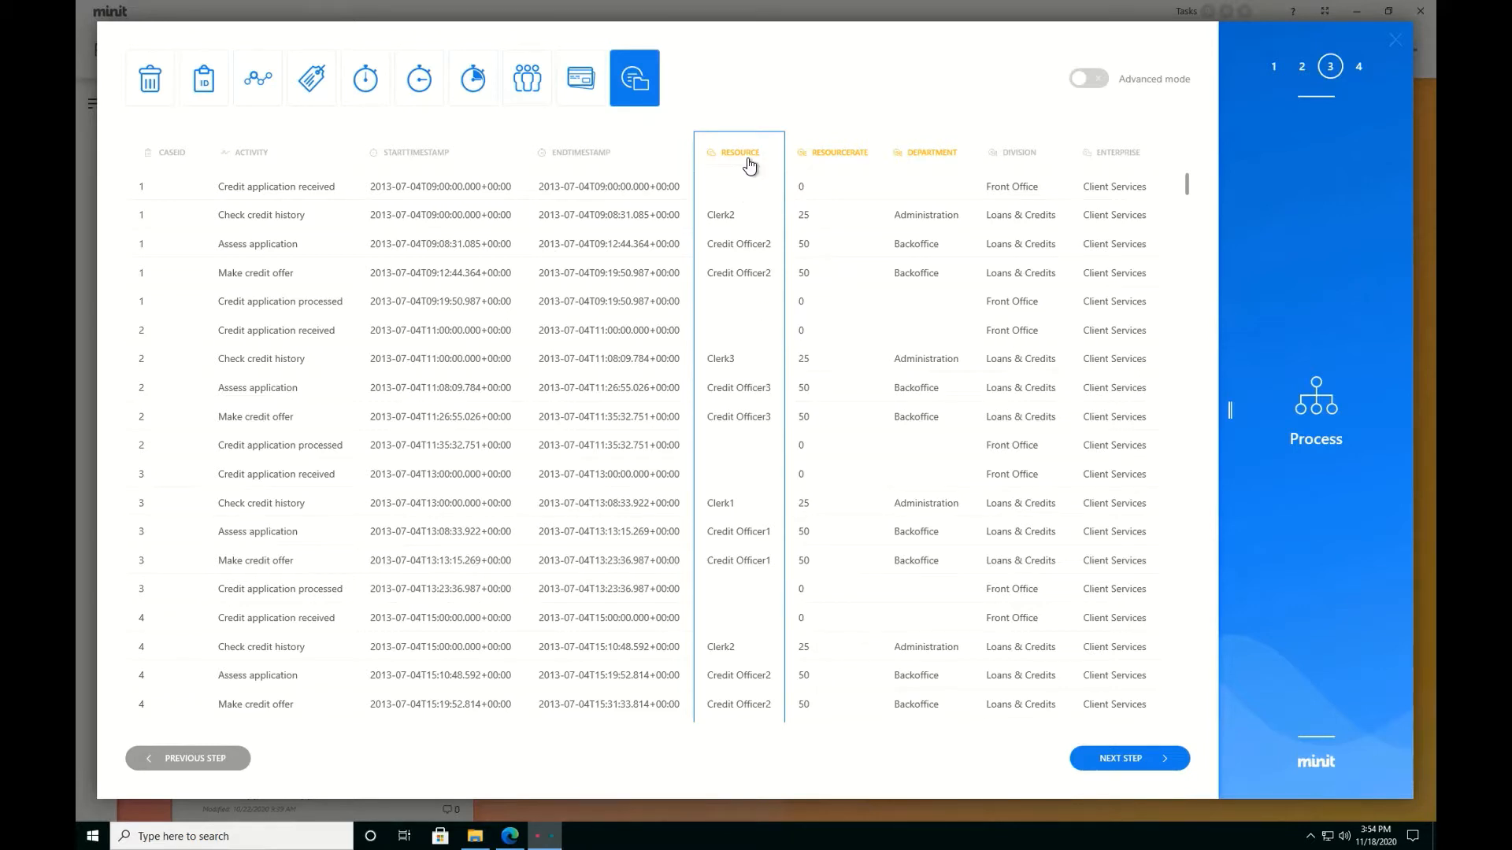
Proceed through the import settings review to the process name, and cancel the import wizard
click(1131, 757)
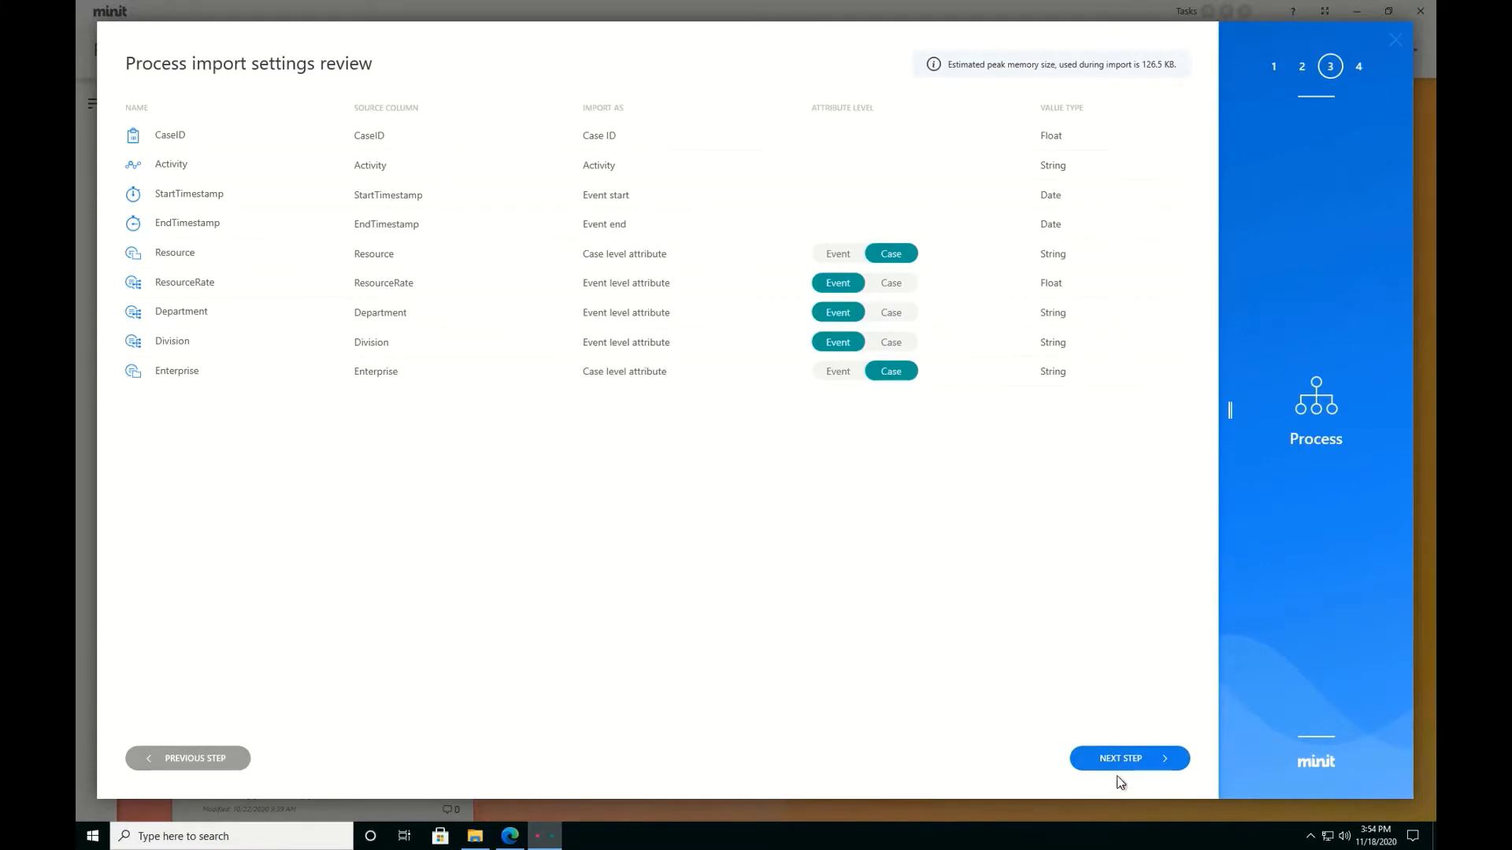
click(1130, 758)
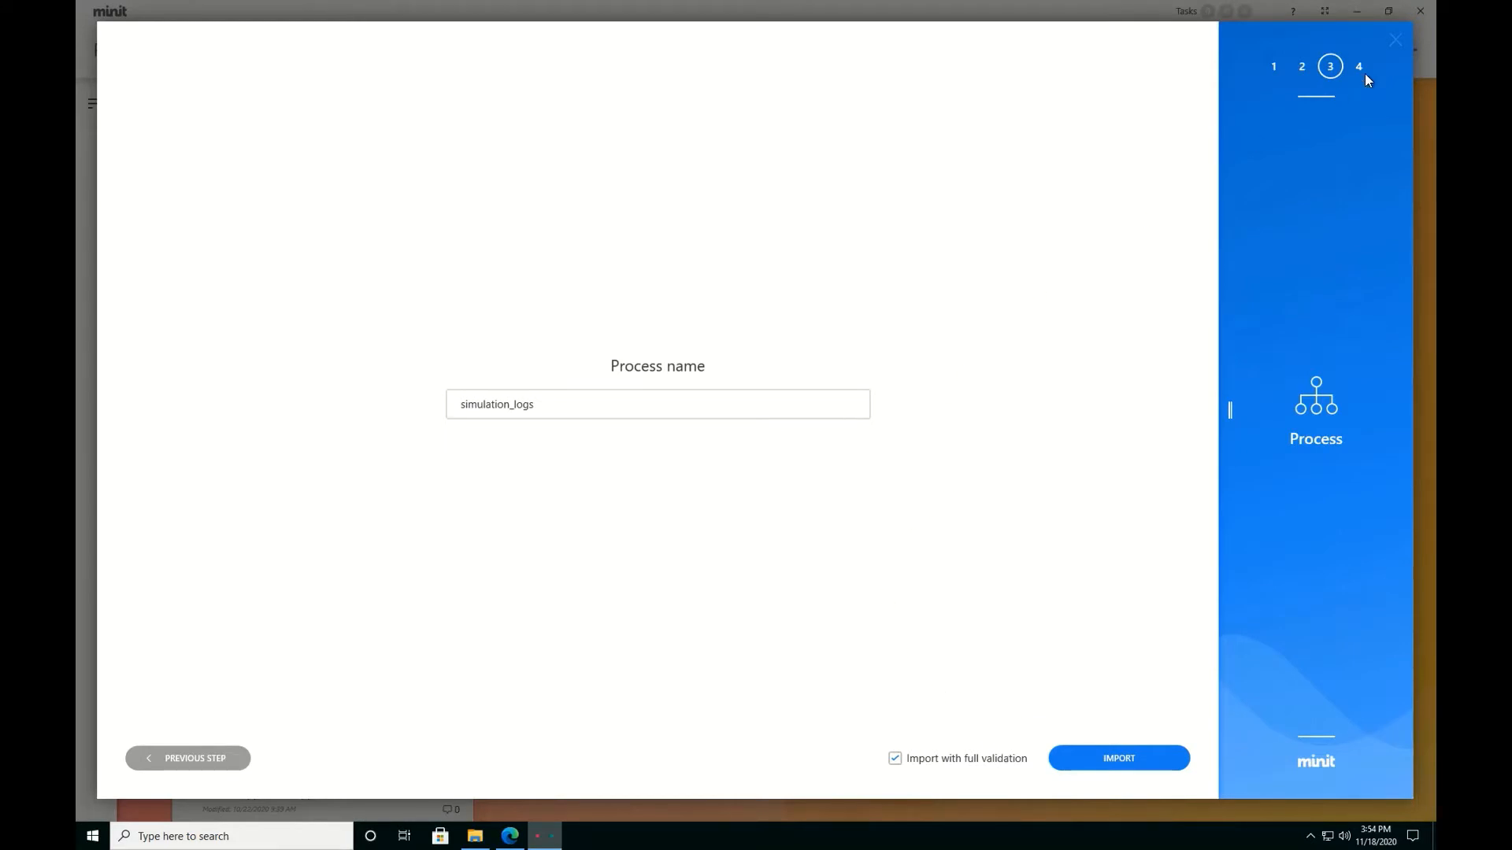
click(1395, 43)
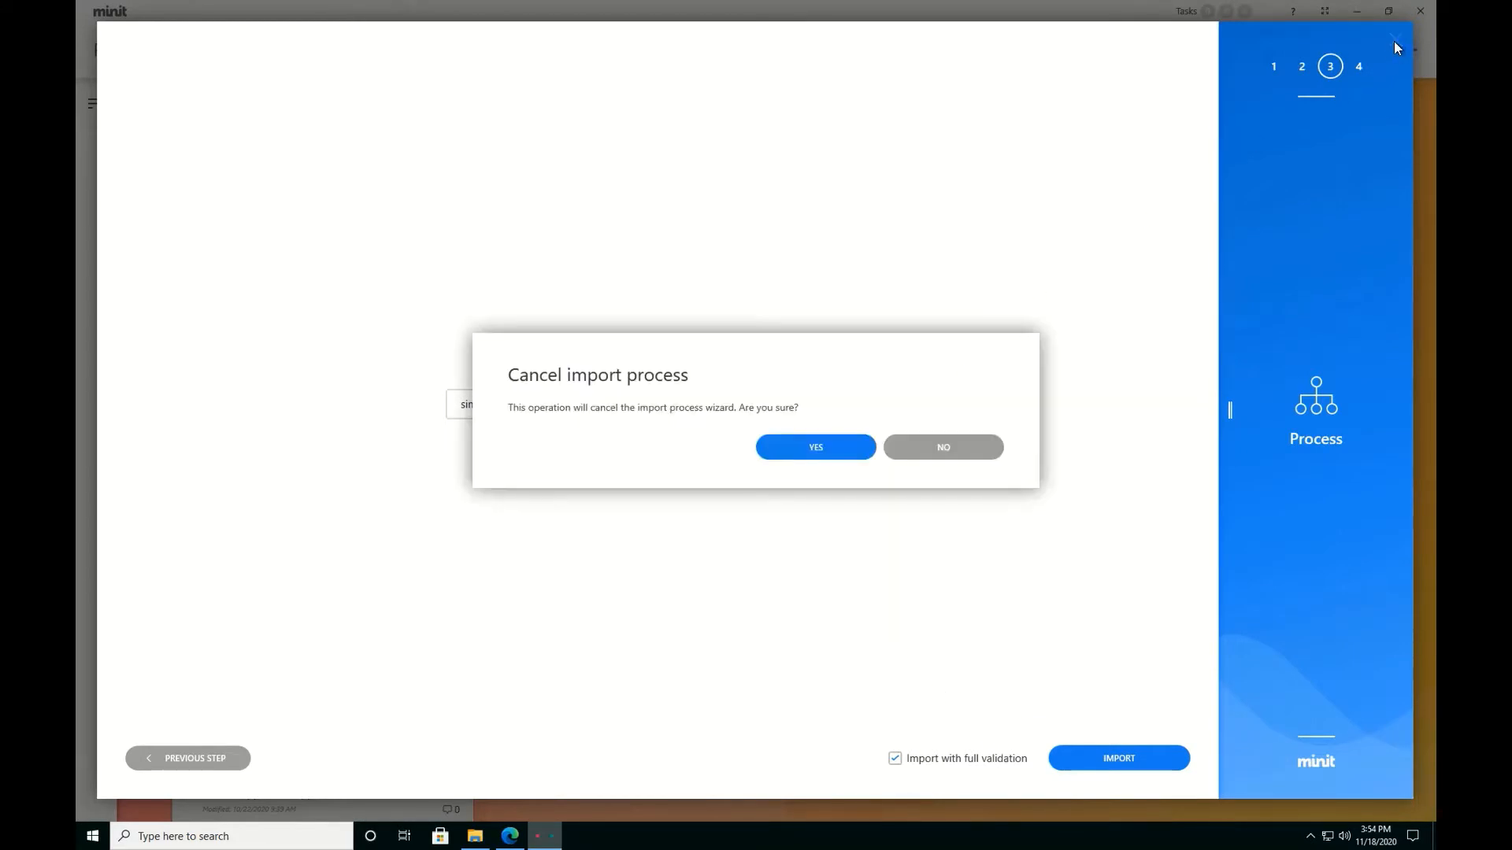
click(819, 449)
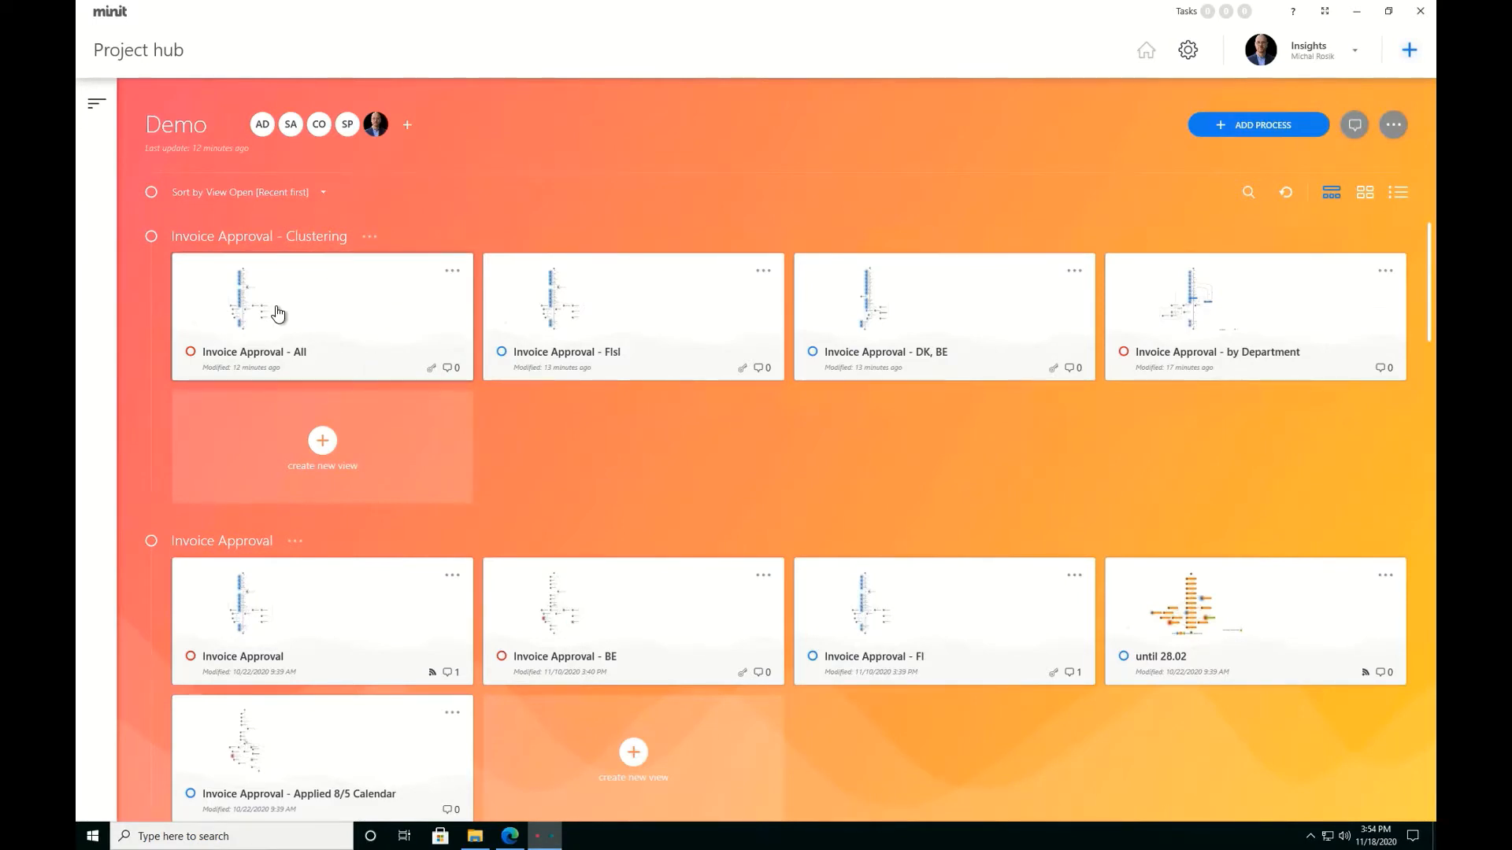
Create a new view for the Invoice Approval - Clustering process and examine its process map
click(322, 441)
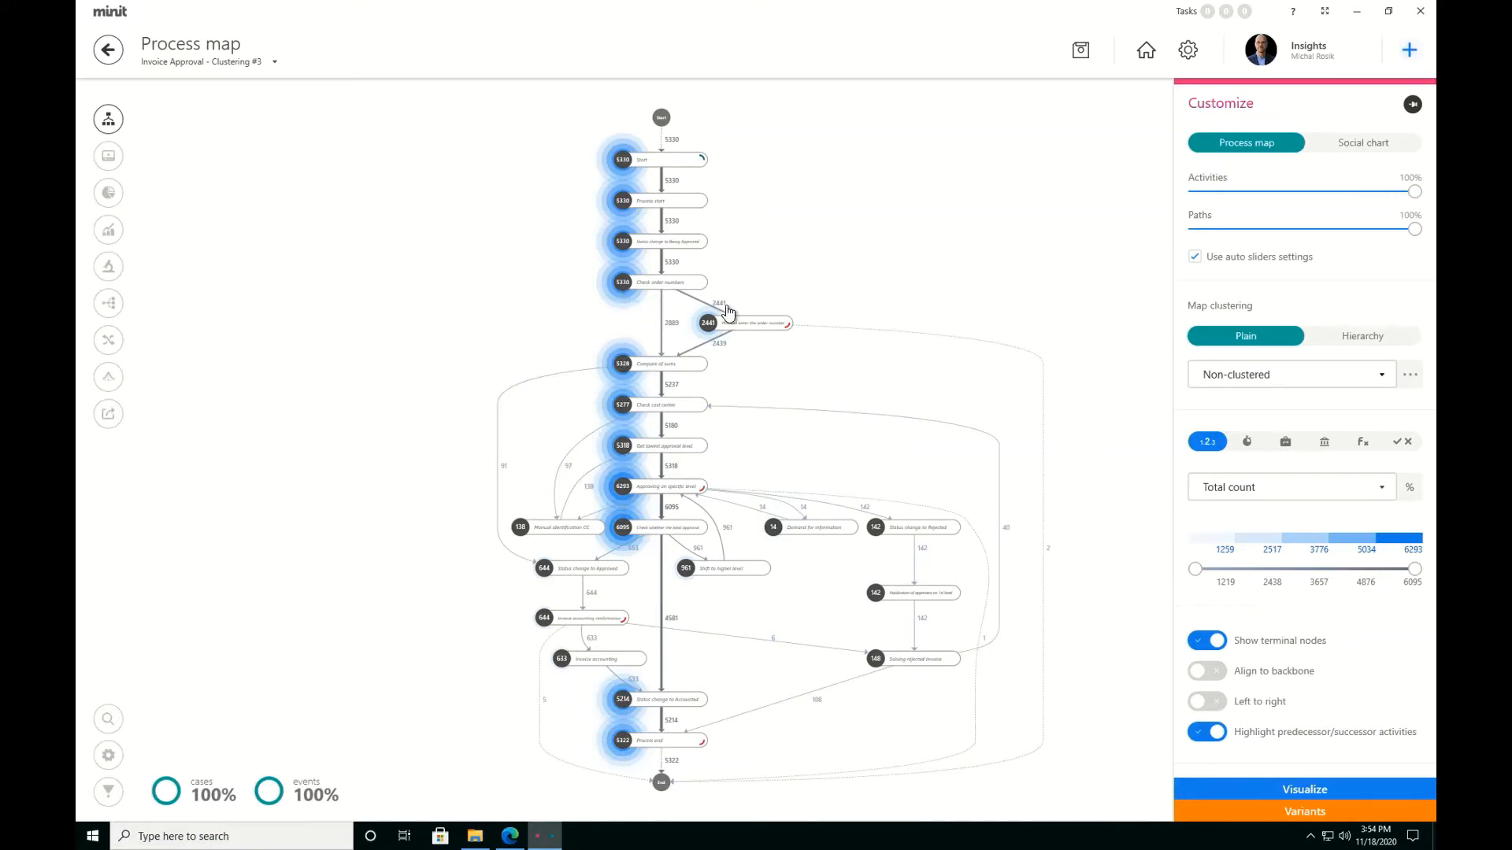
scroll(744, 300, up, 2)
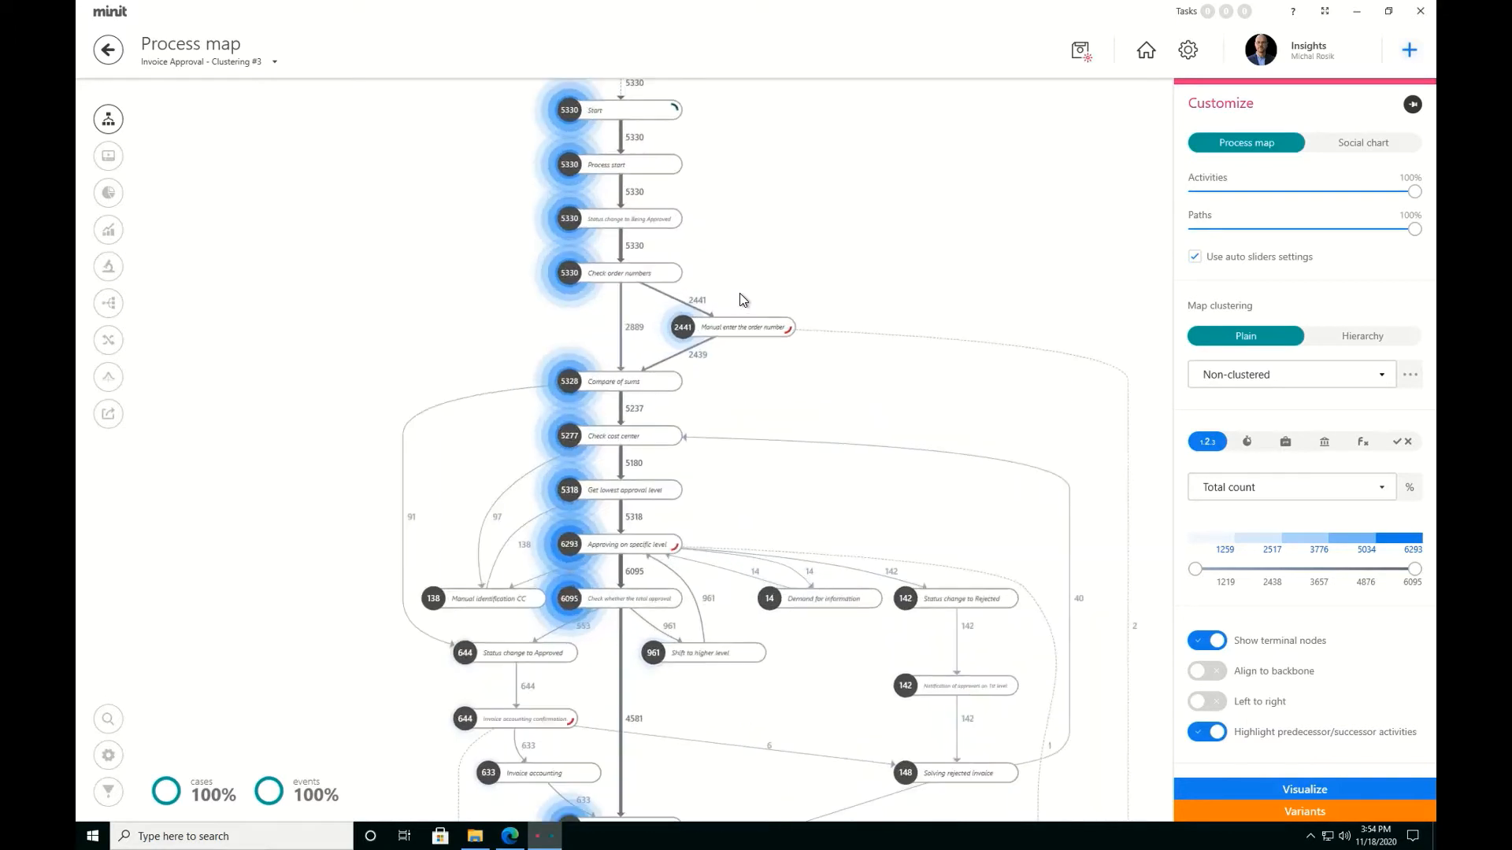
scroll(635, 246, down, 1)
scroll(638, 249, up, 1)
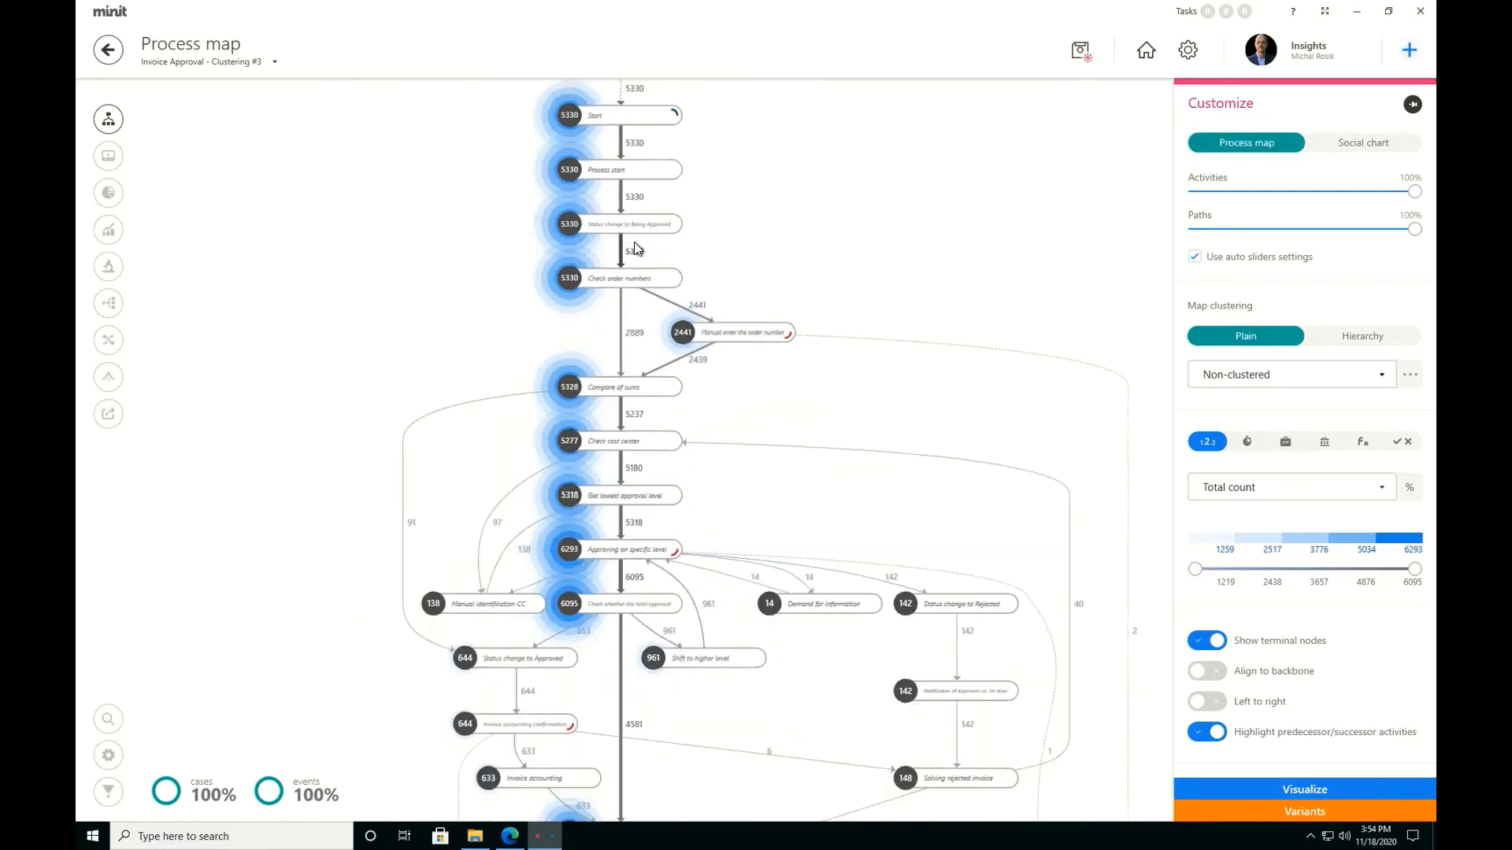
scroll(638, 249, up, 3)
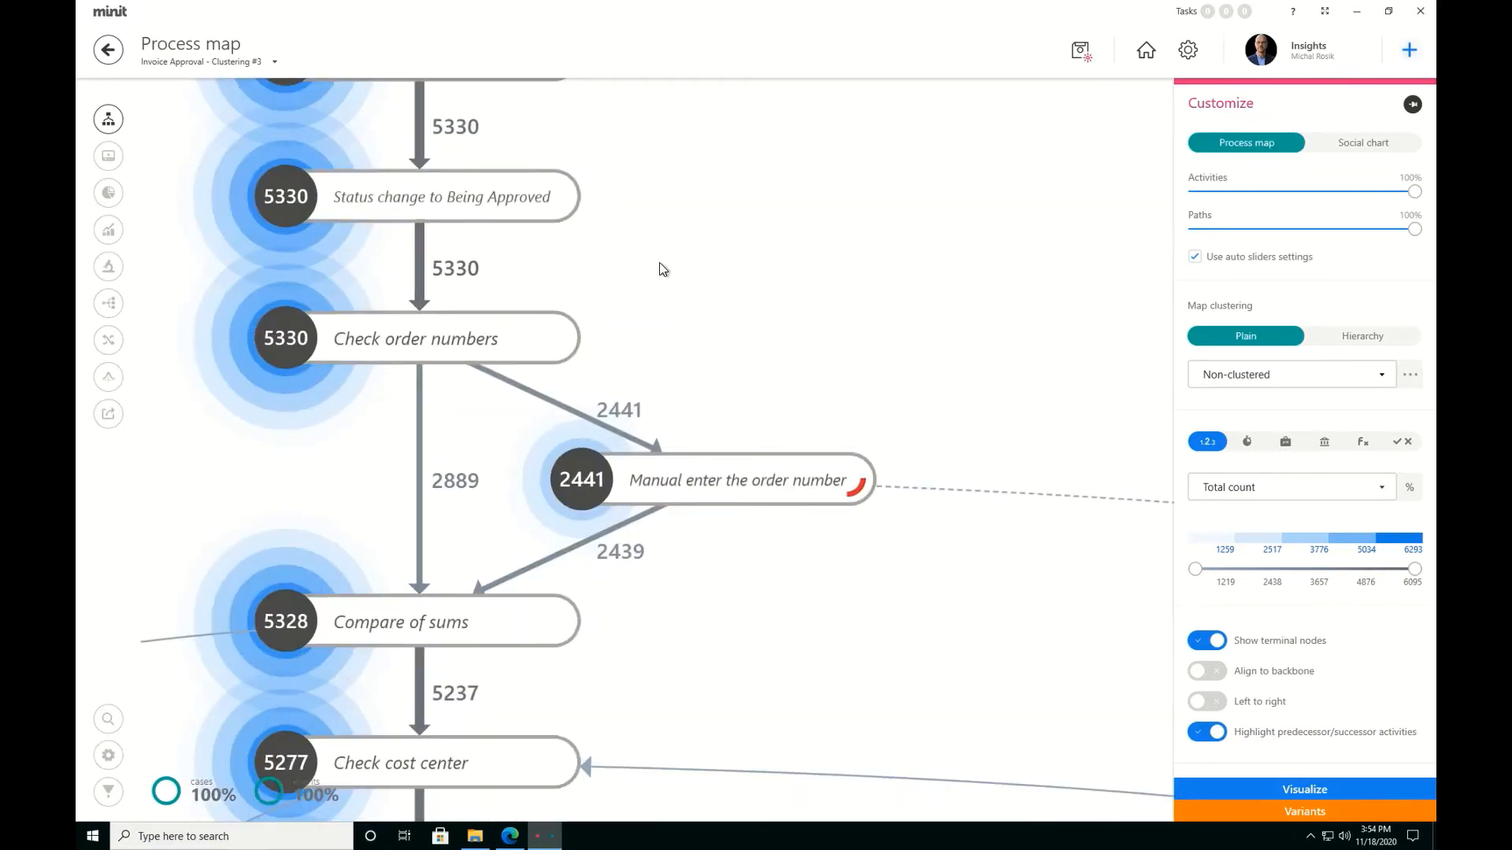
scroll(659, 262, down, 3)
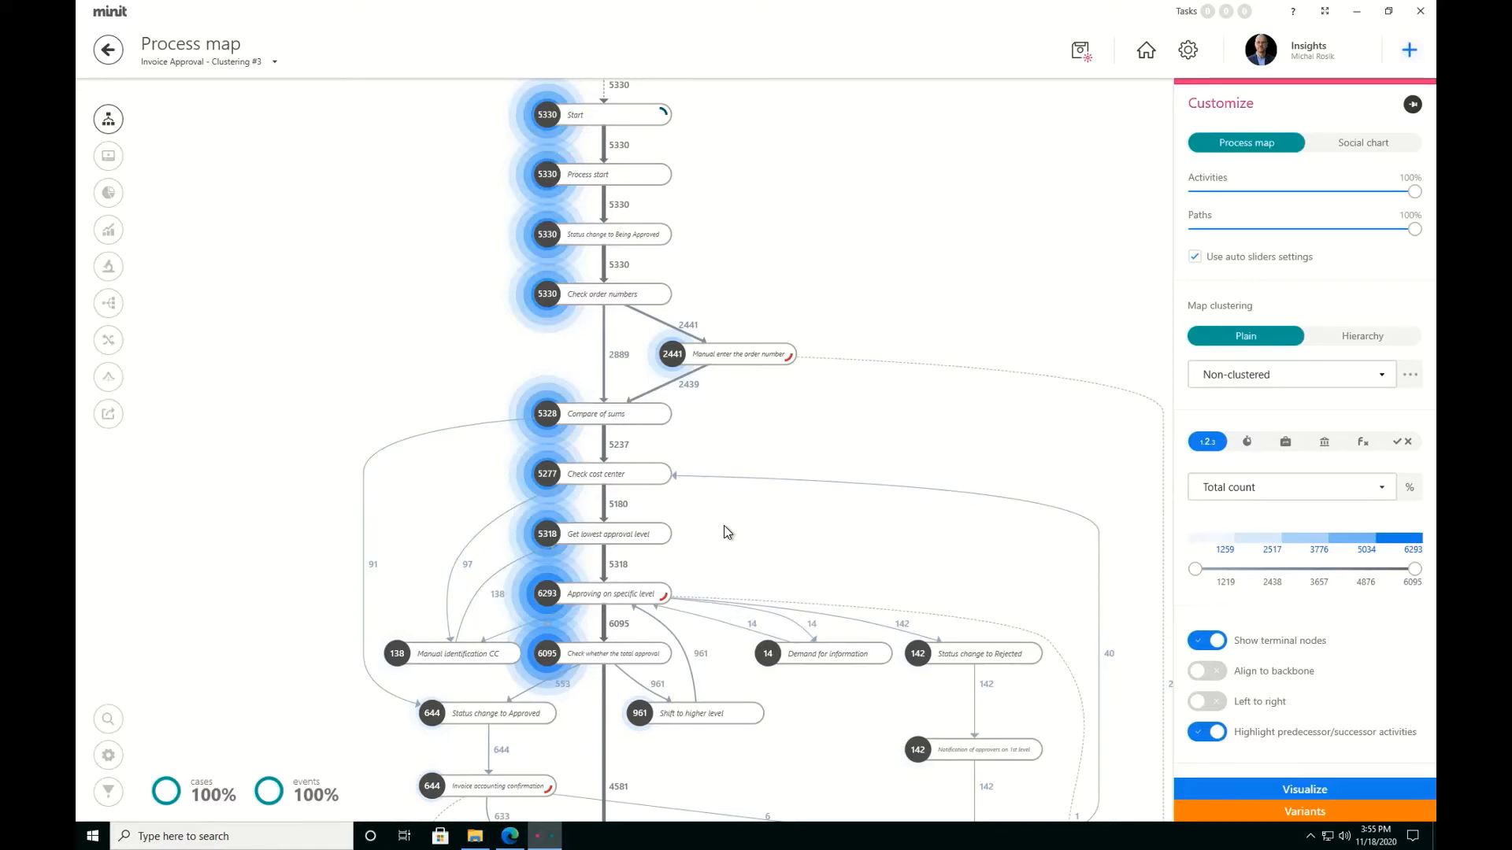
scroll(727, 533, down, 5)
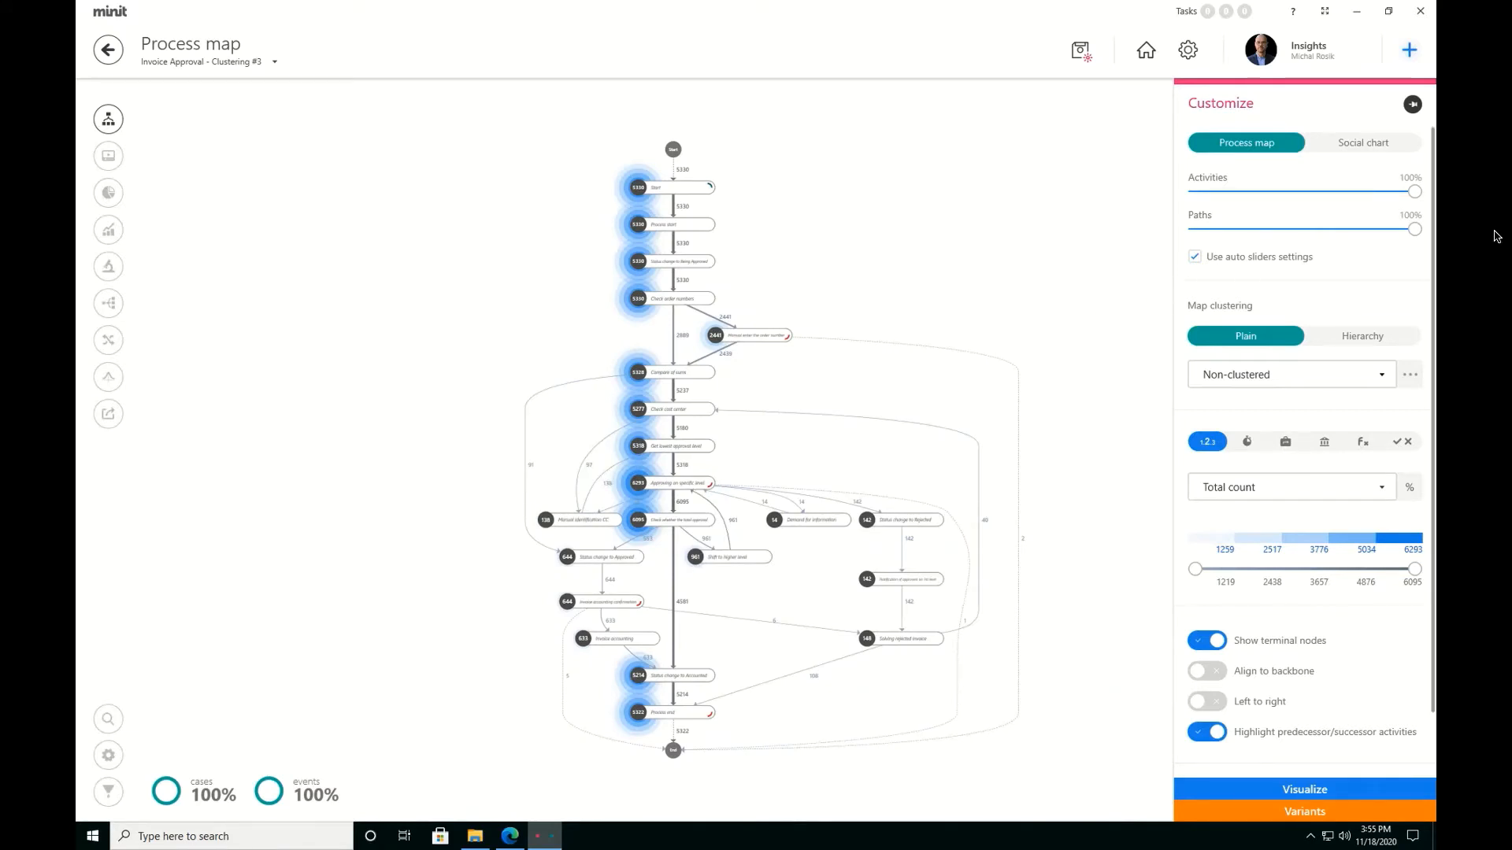
Reduce the process map to 0% activities and 0% paths, and gradually raise the activities to 39%
drag(1418, 196, 1154, 198)
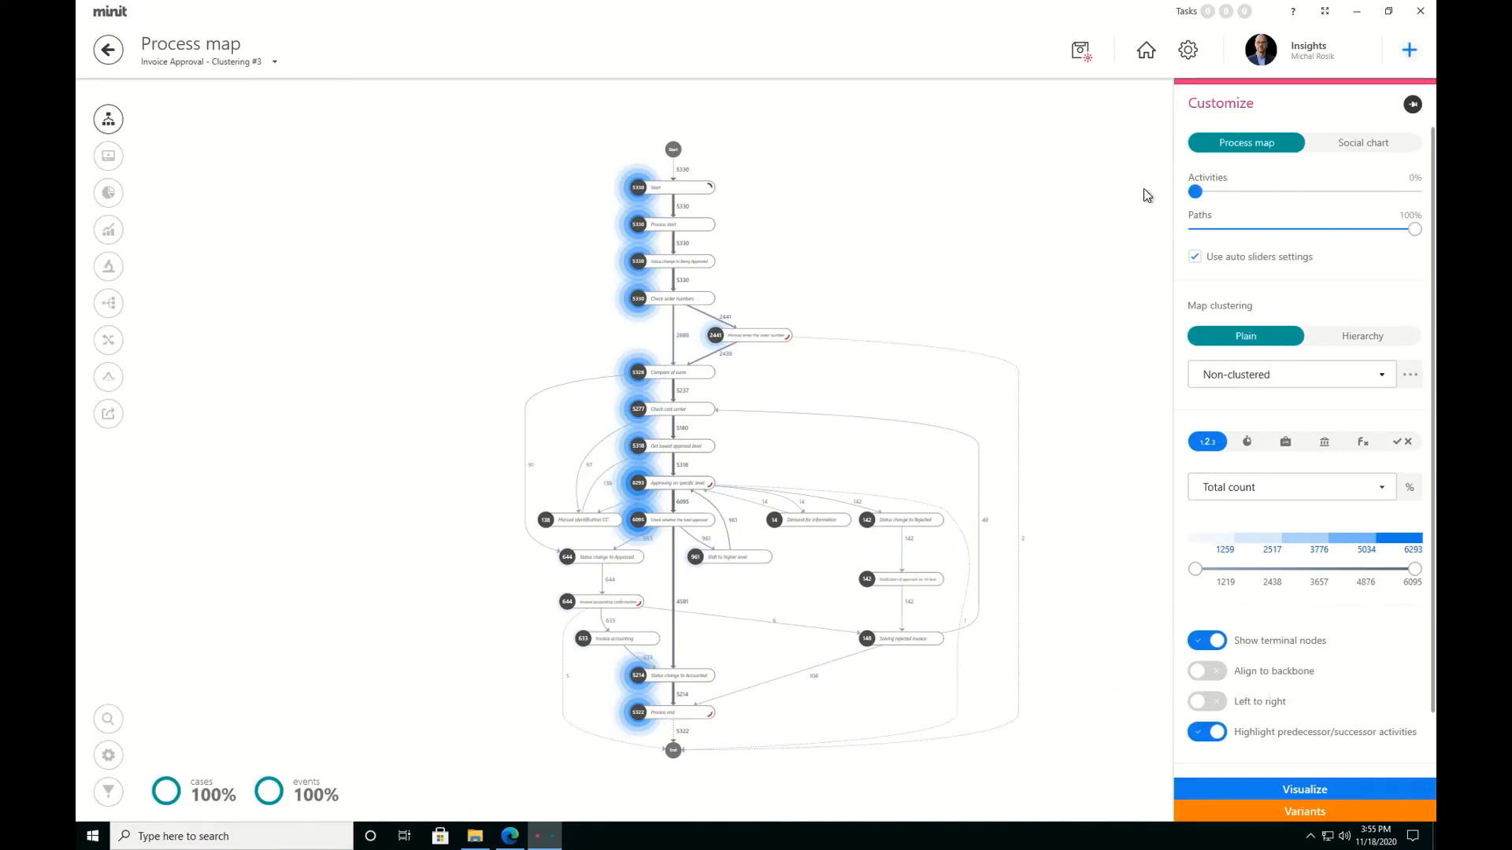
drag(1415, 230, 1232, 194)
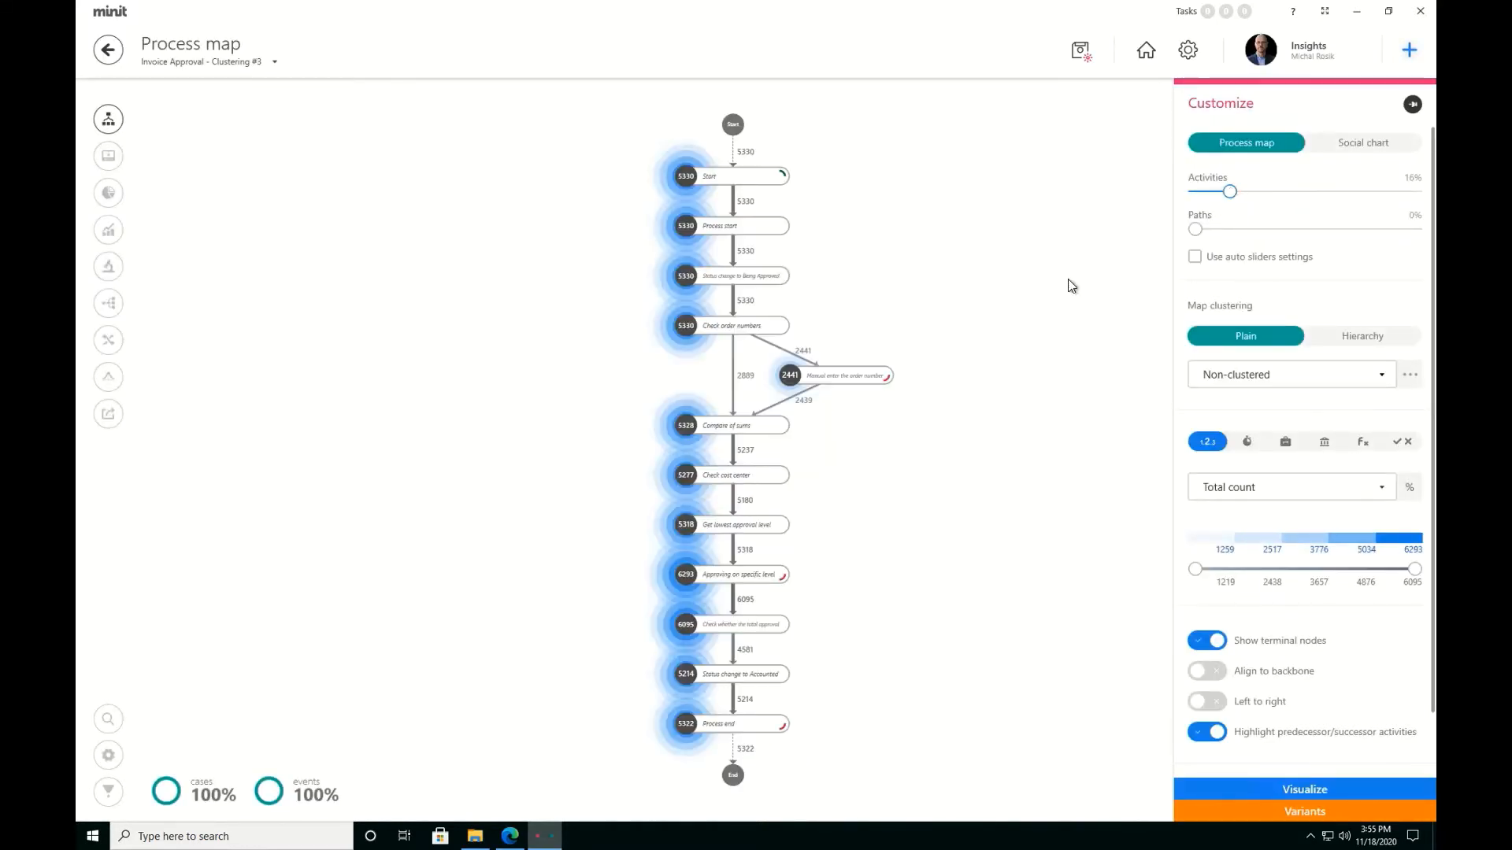
drag(1233, 200, 1252, 199)
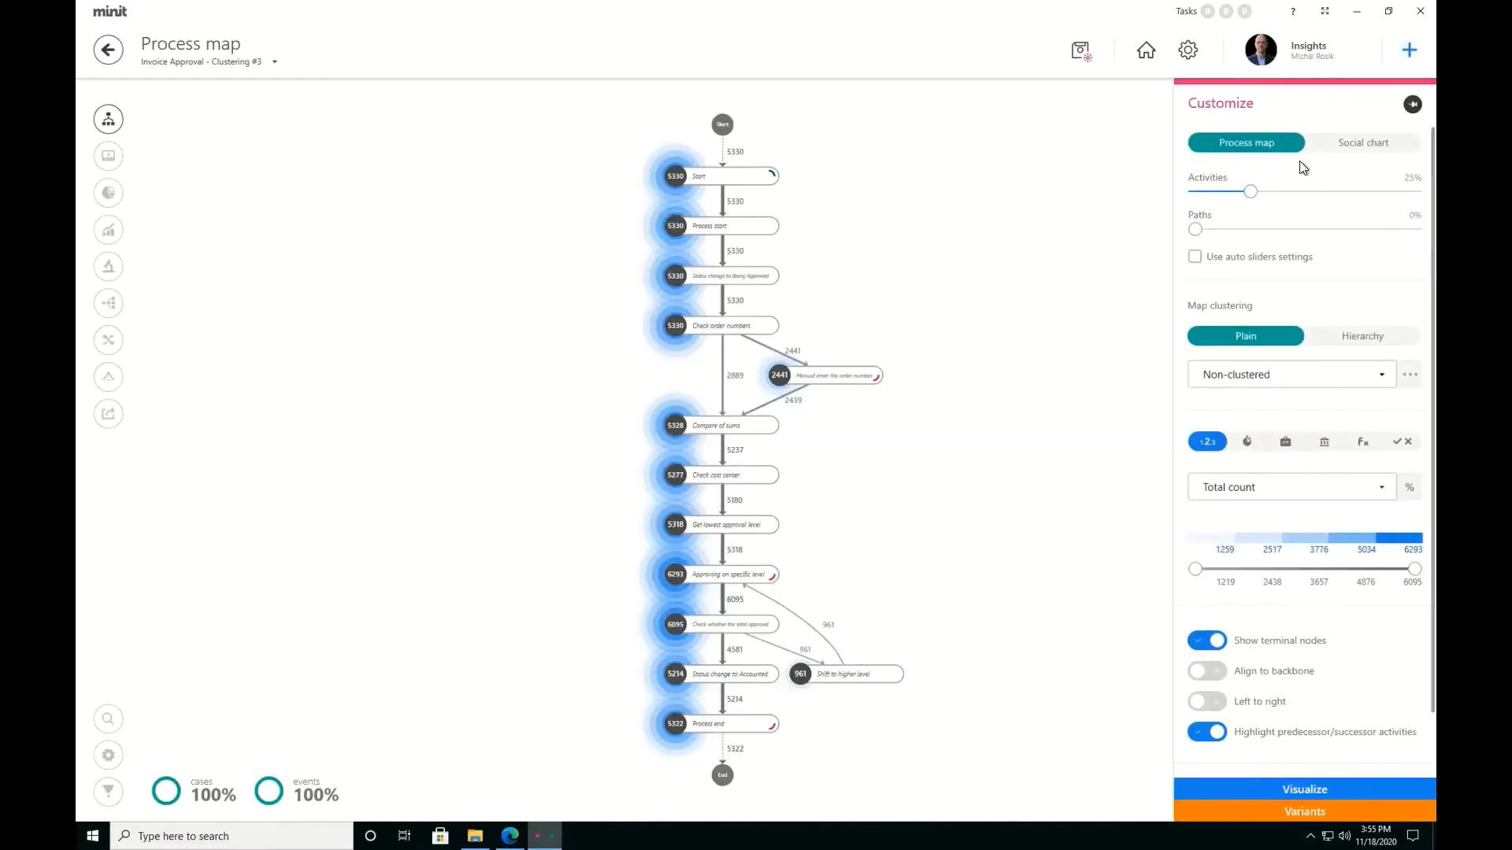
drag(1253, 203, 1284, 202)
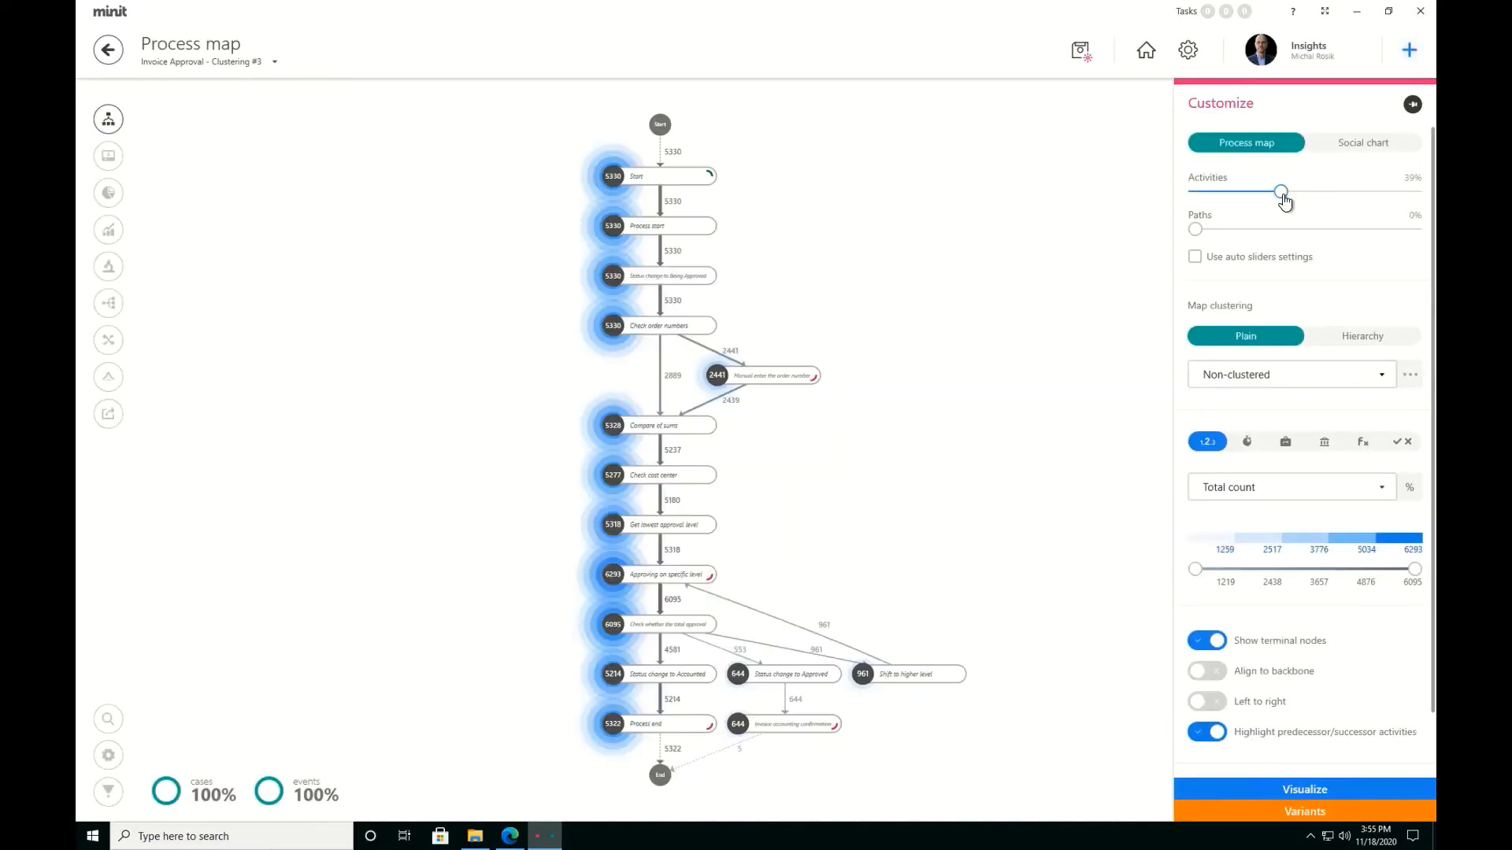
Enable auto sliders settings for the process map and cluster it by ActivityCluster
click(1194, 257)
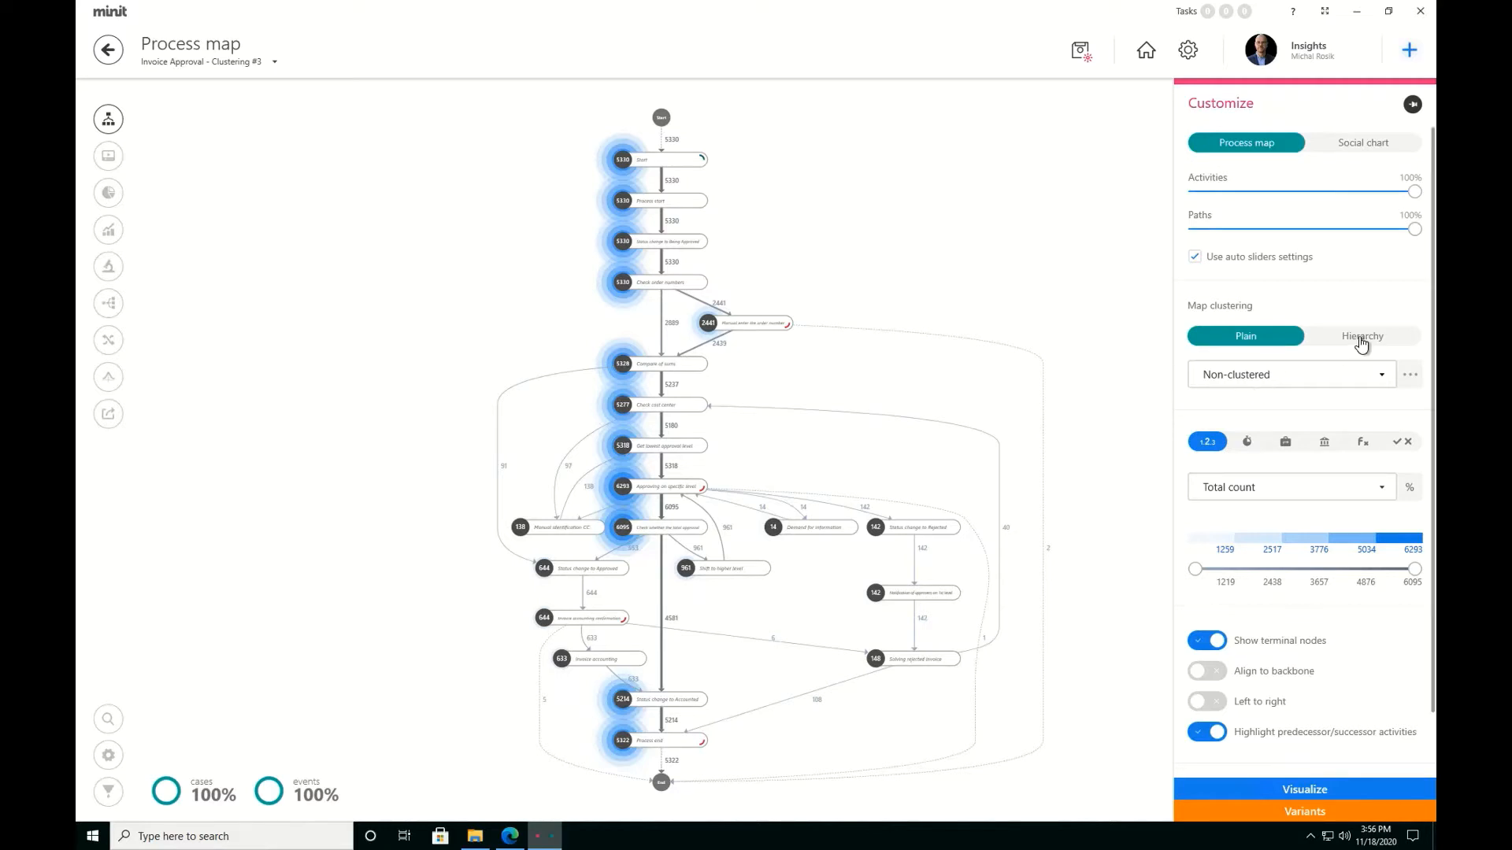
click(1256, 381)
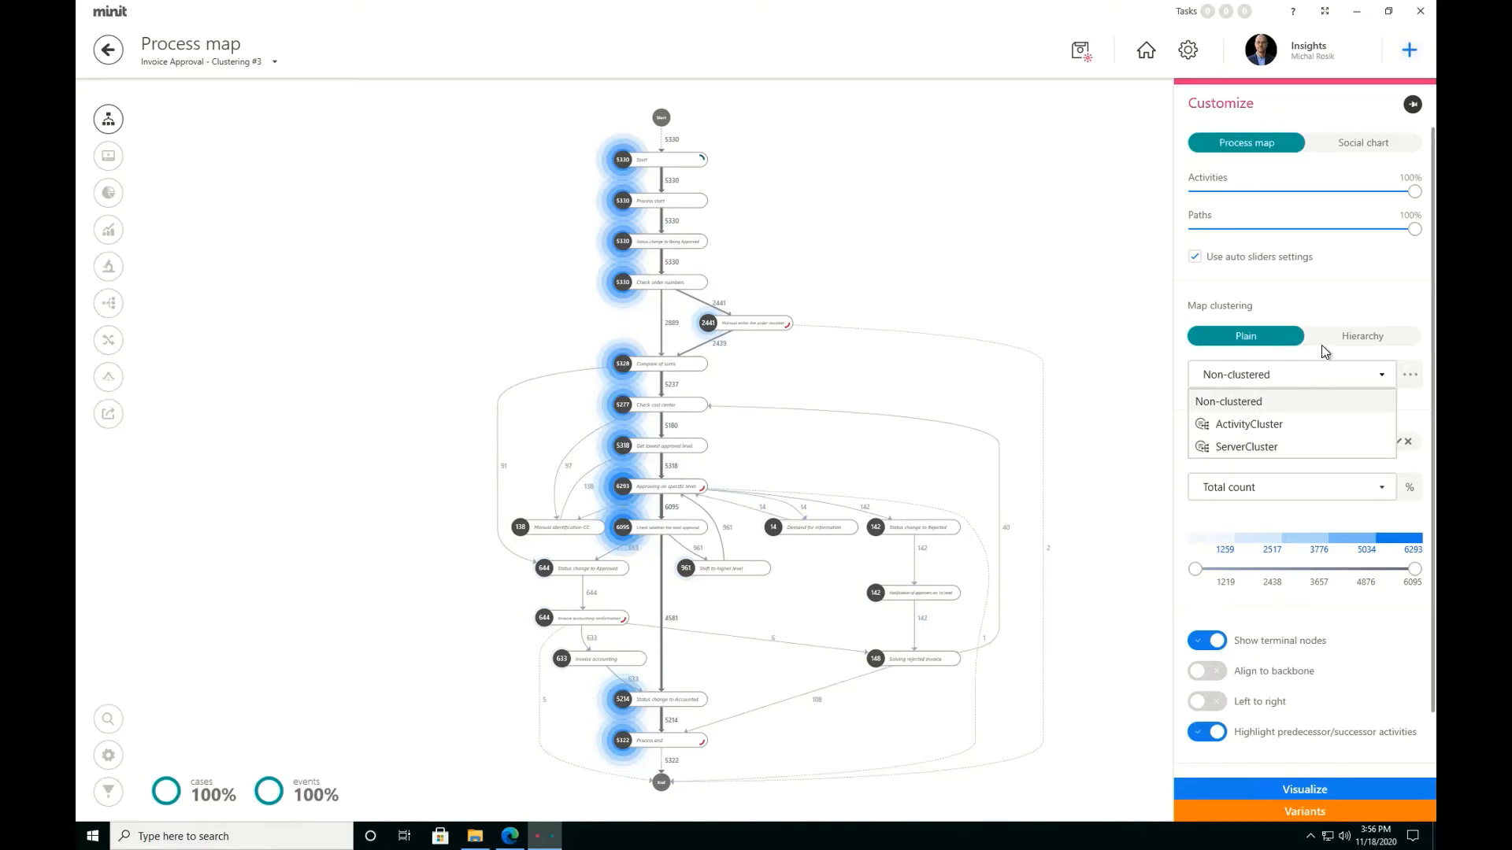
click(1238, 429)
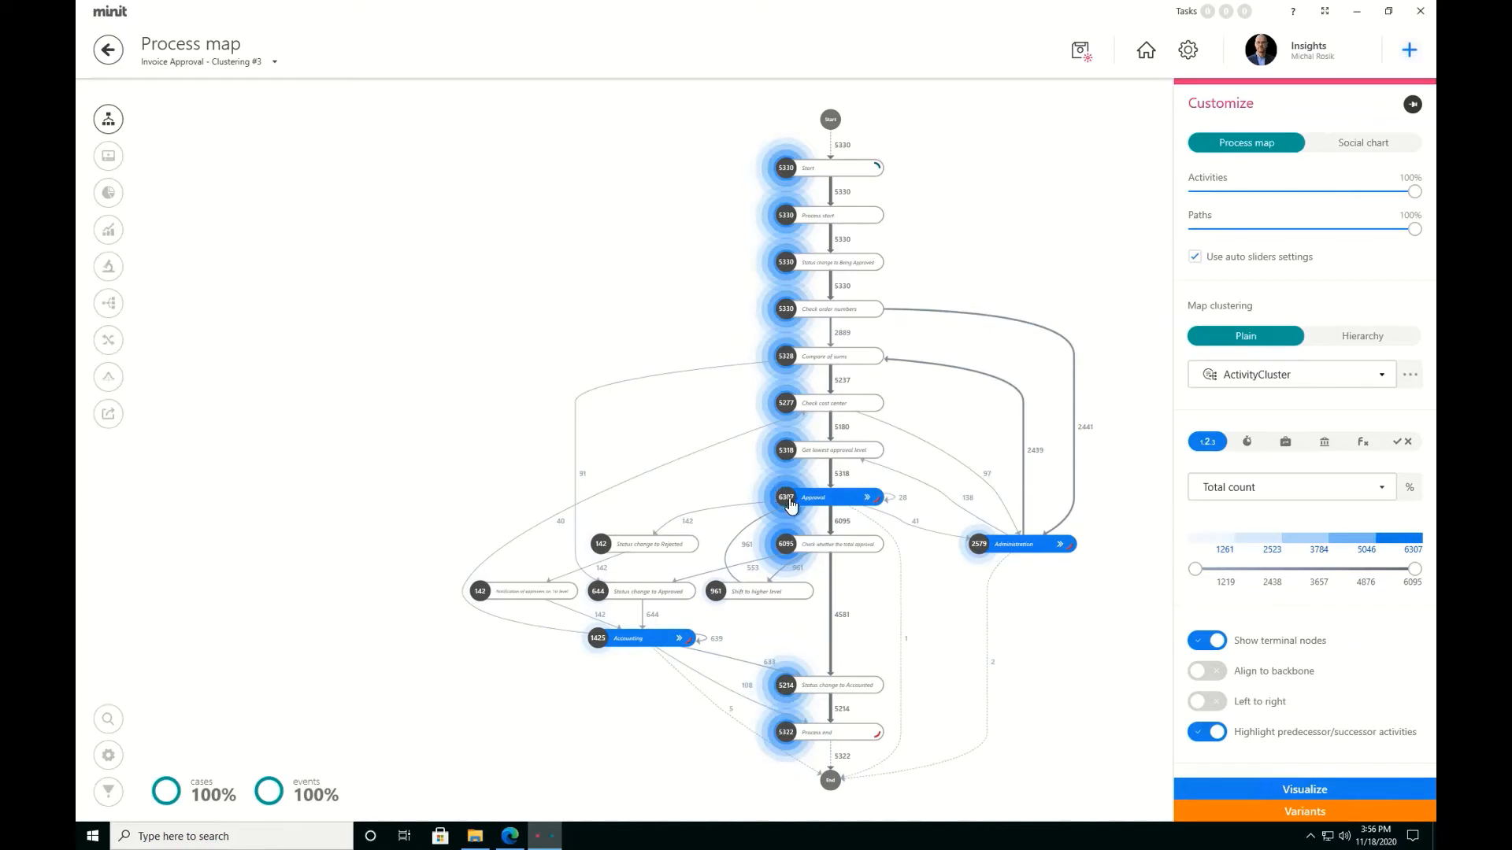
Show Case count as the map's frequency metric, and expand and collapse the Approval cluster
click(1210, 495)
click(1220, 539)
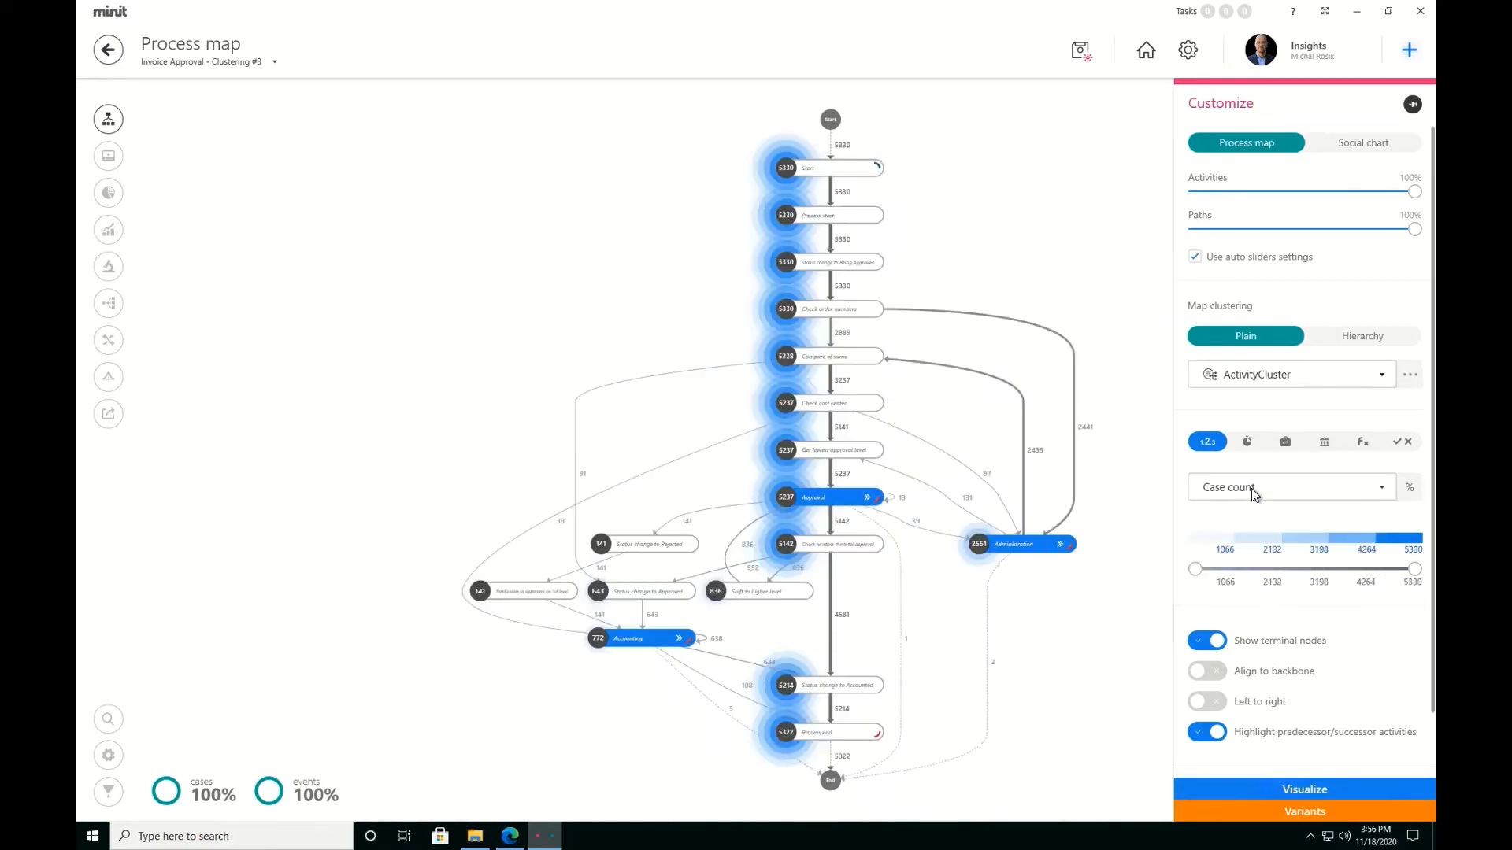
click(866, 497)
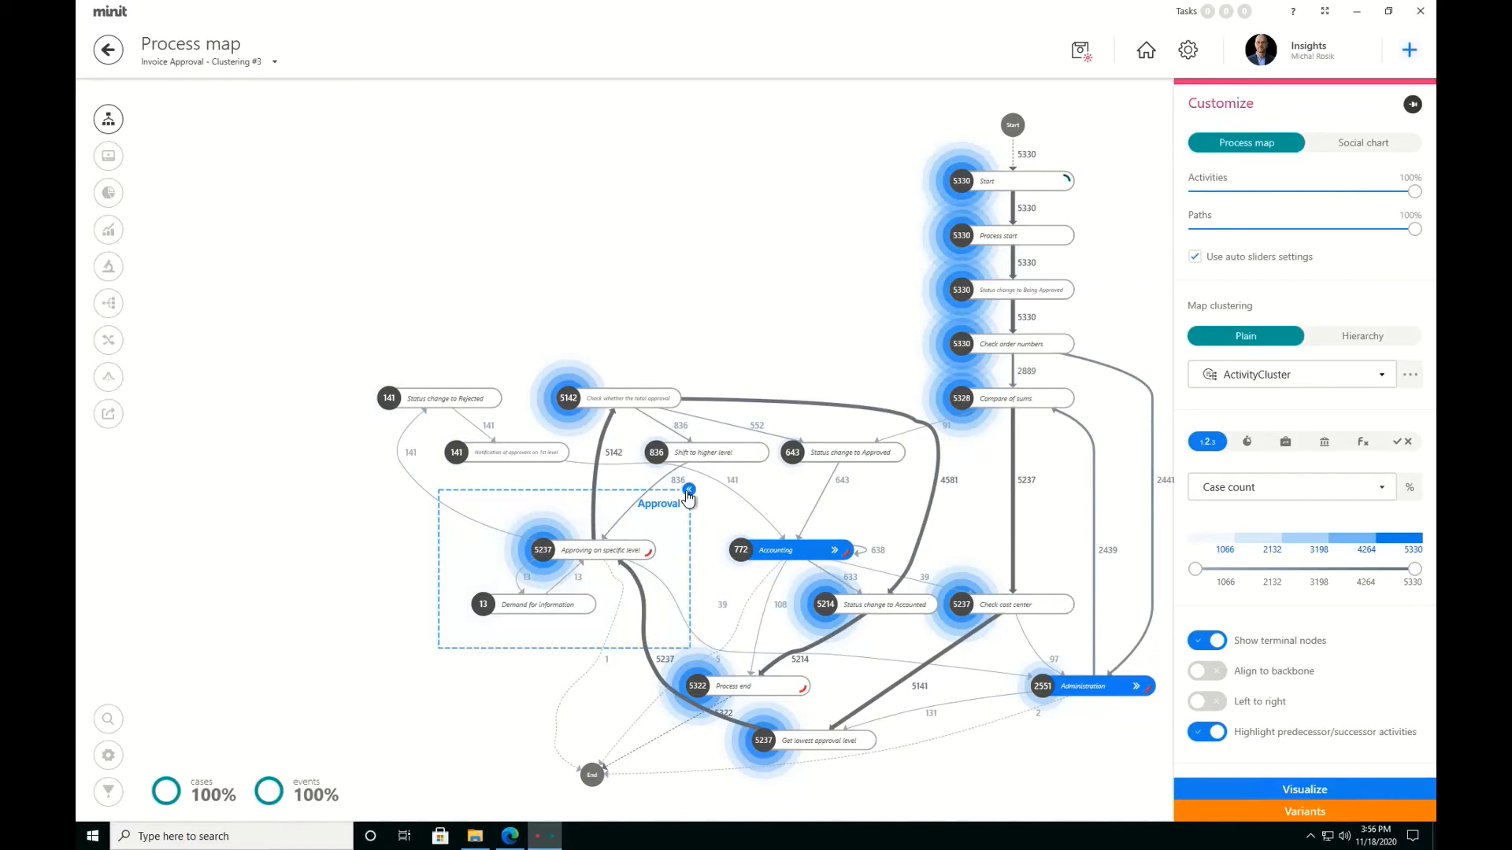
click(689, 490)
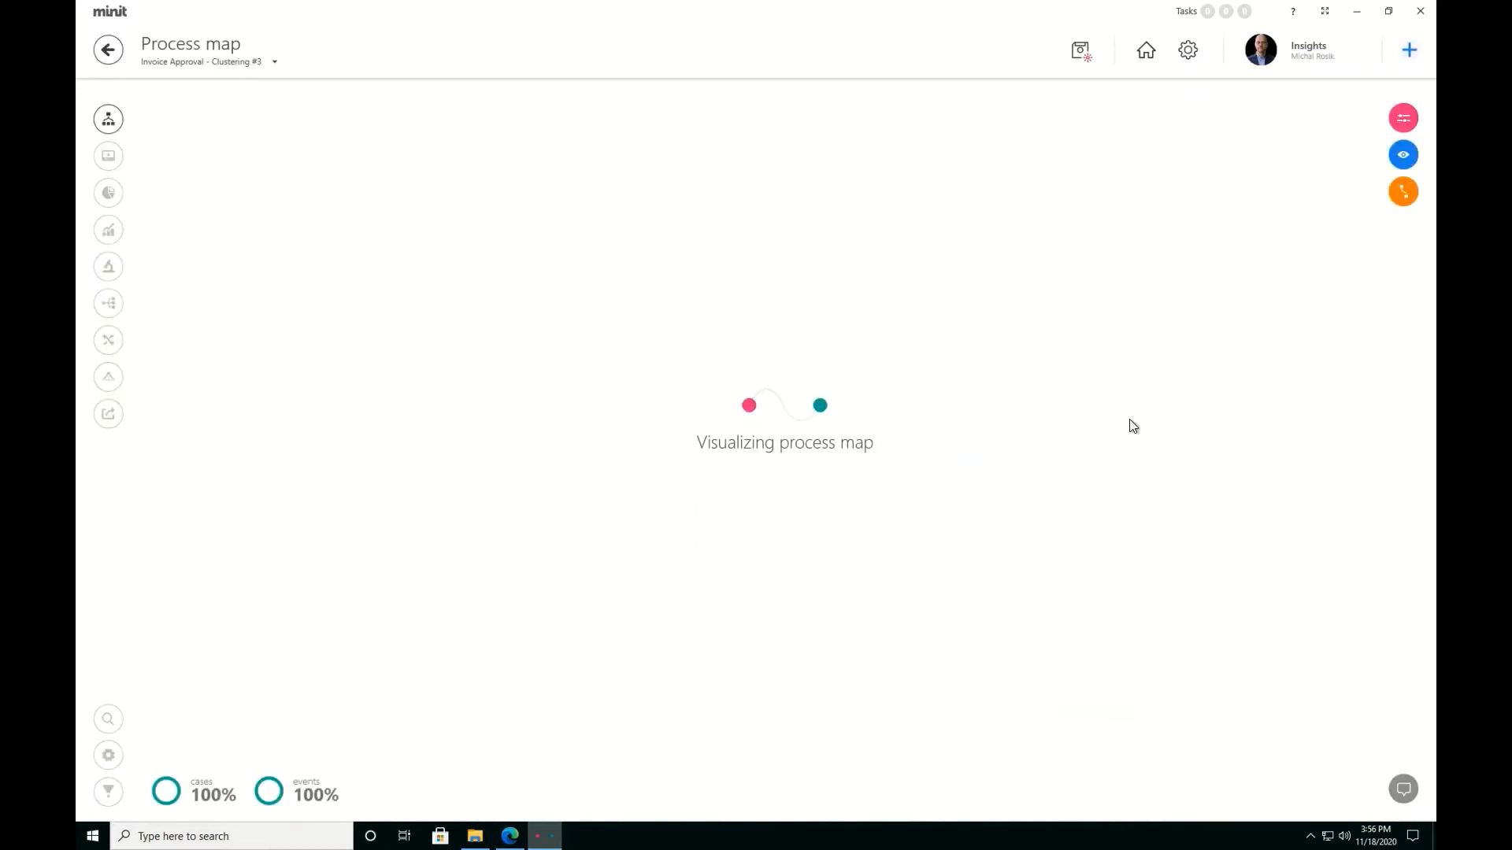
Set the process map's clustering back to Non-clustered
click(1404, 118)
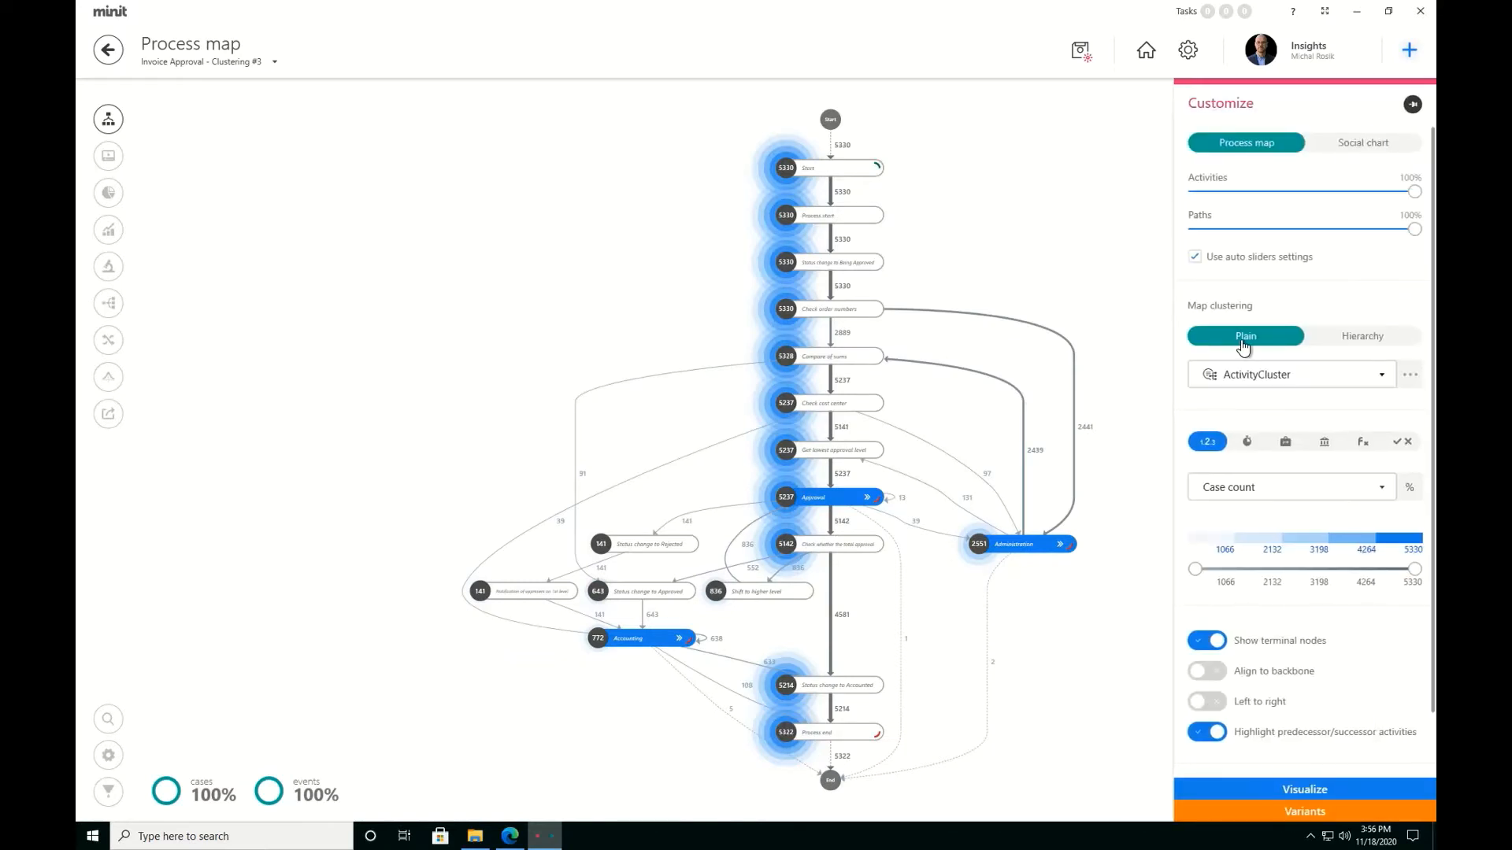
click(1241, 382)
click(1228, 401)
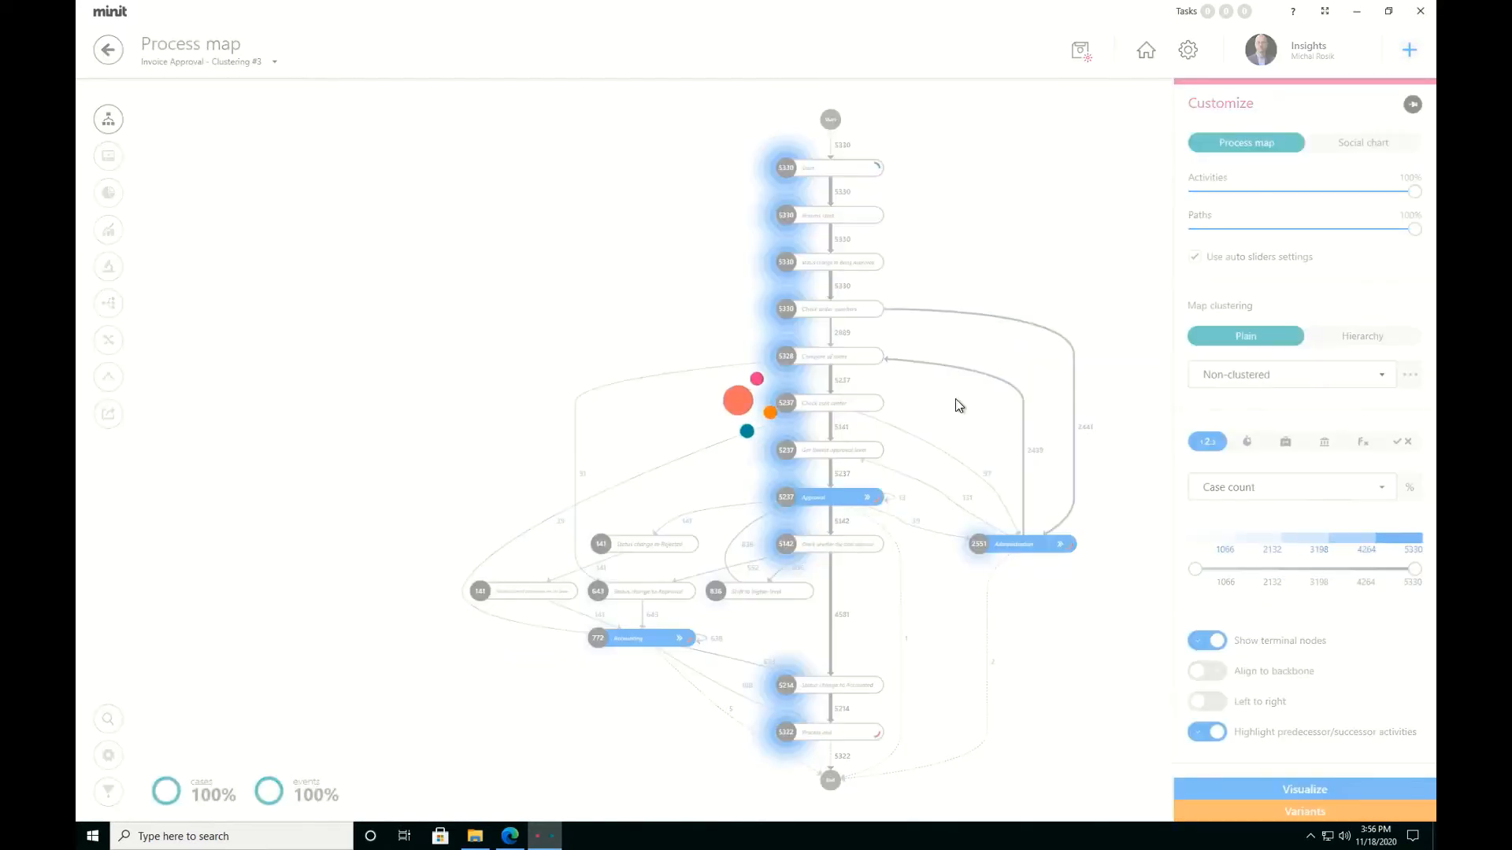
Switch the map to the performance metric Mean duration and examine the highlighted activities and paths up close
click(1247, 441)
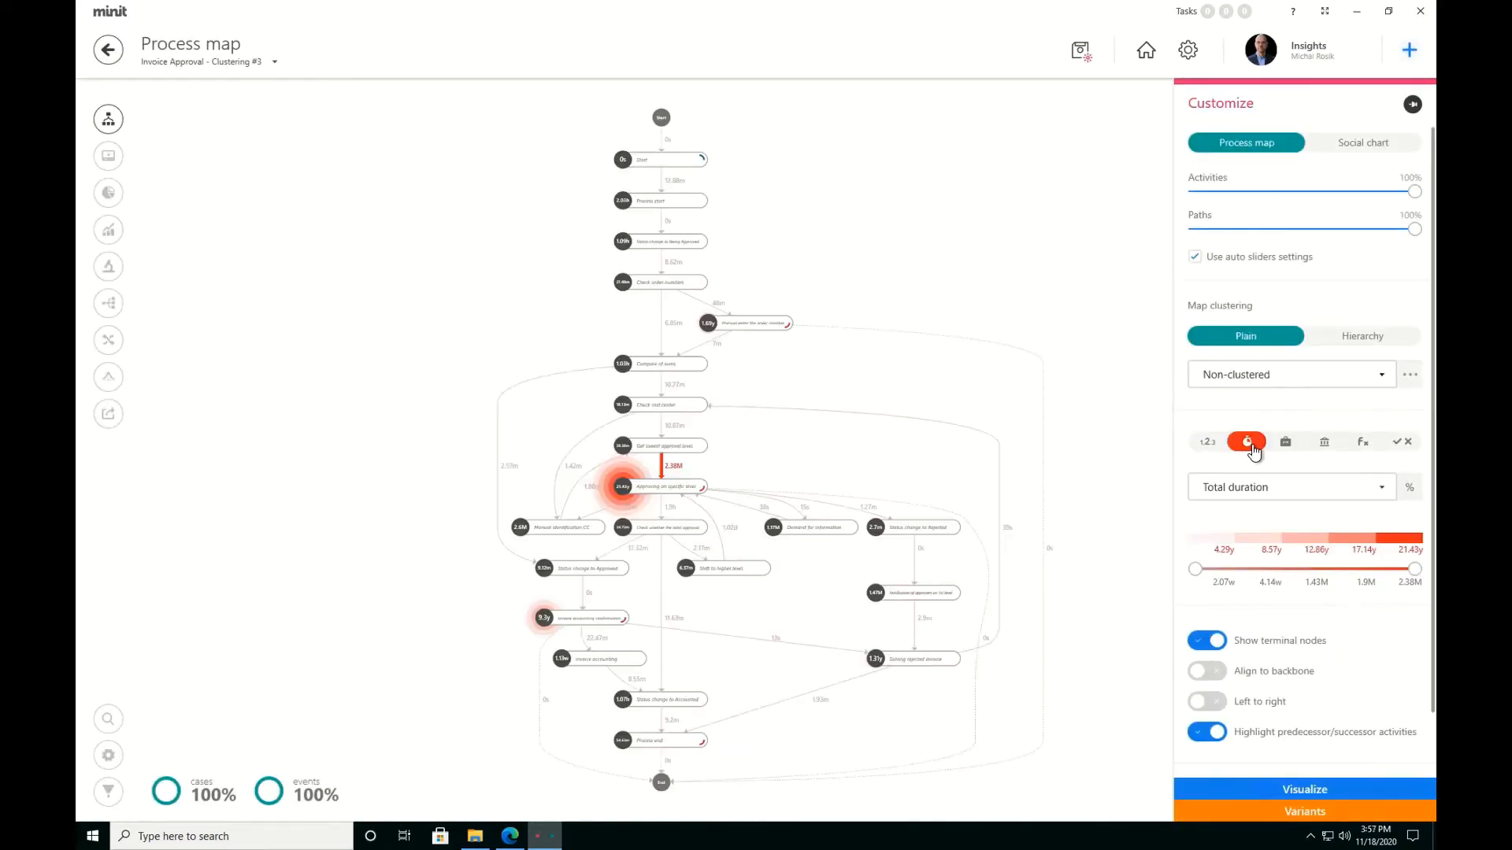
click(1198, 490)
click(1230, 538)
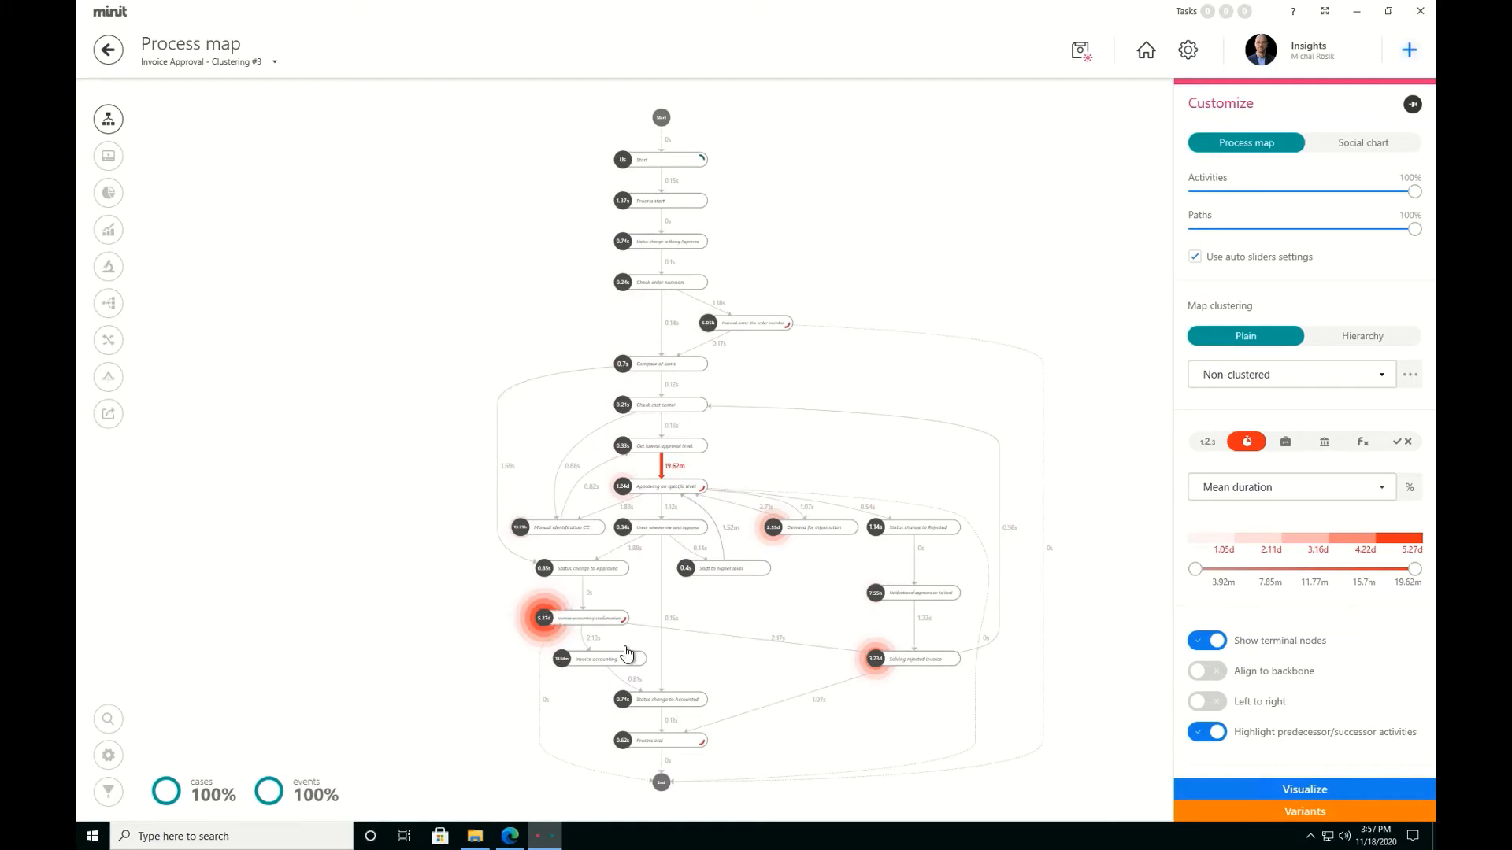
scroll(627, 654, up, 3)
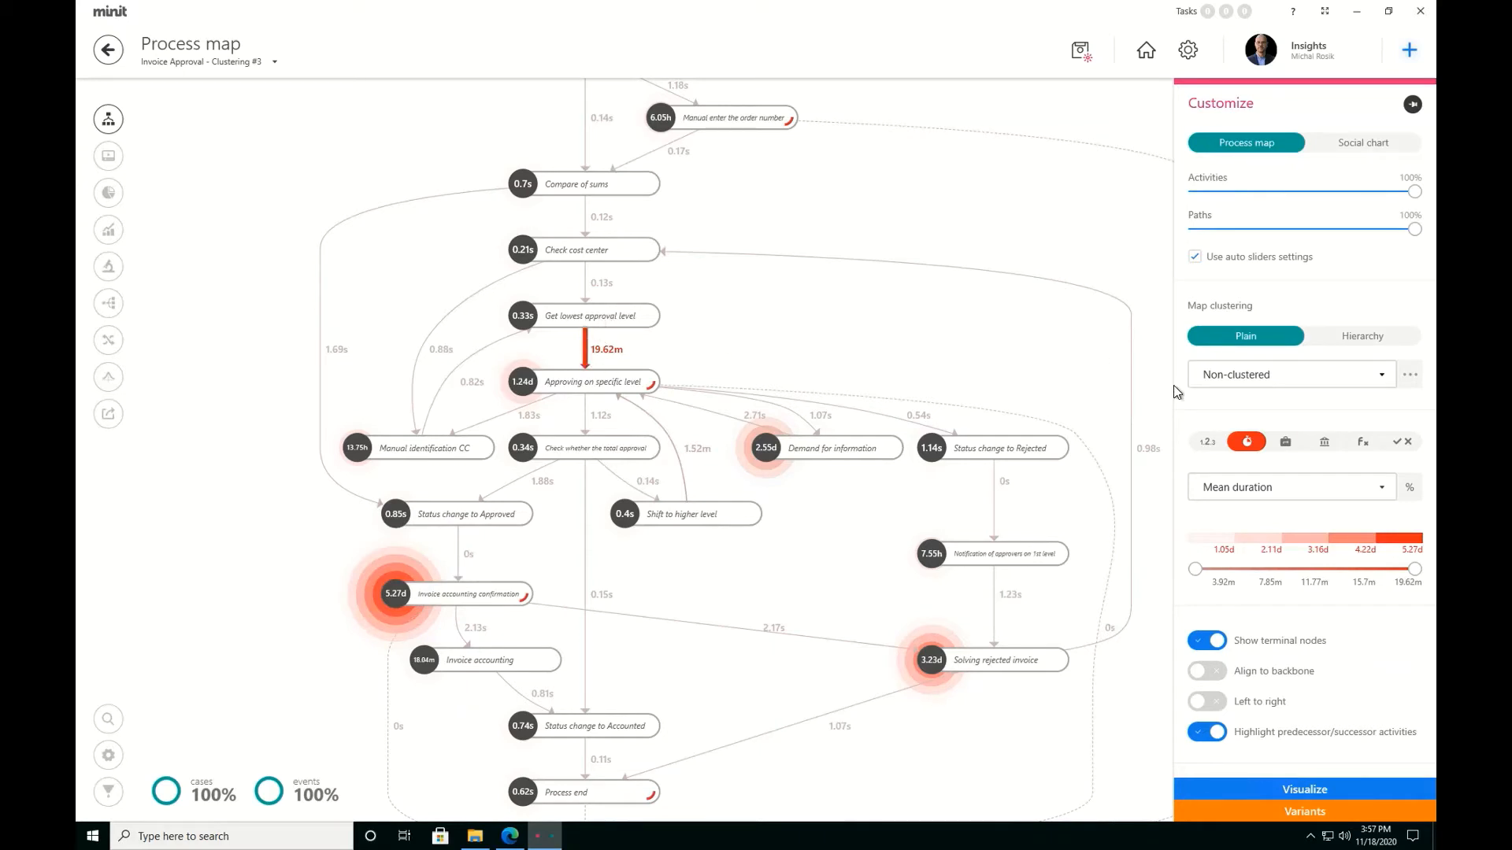
Show the rework metric Net Loop Gain on the map, and try hiding low-rework paths before restoring the full range
click(1285, 443)
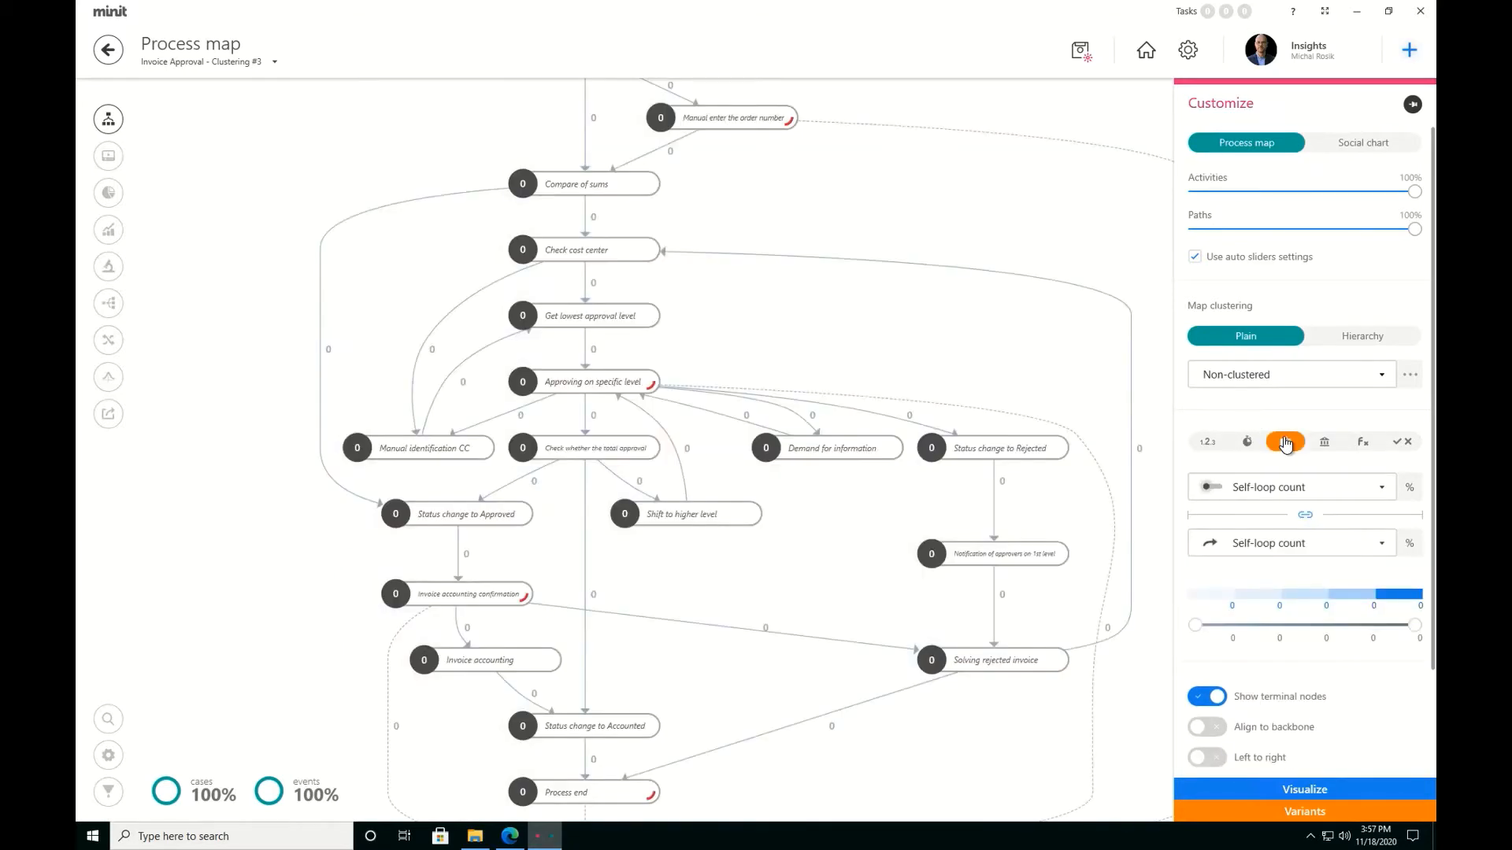
click(1268, 490)
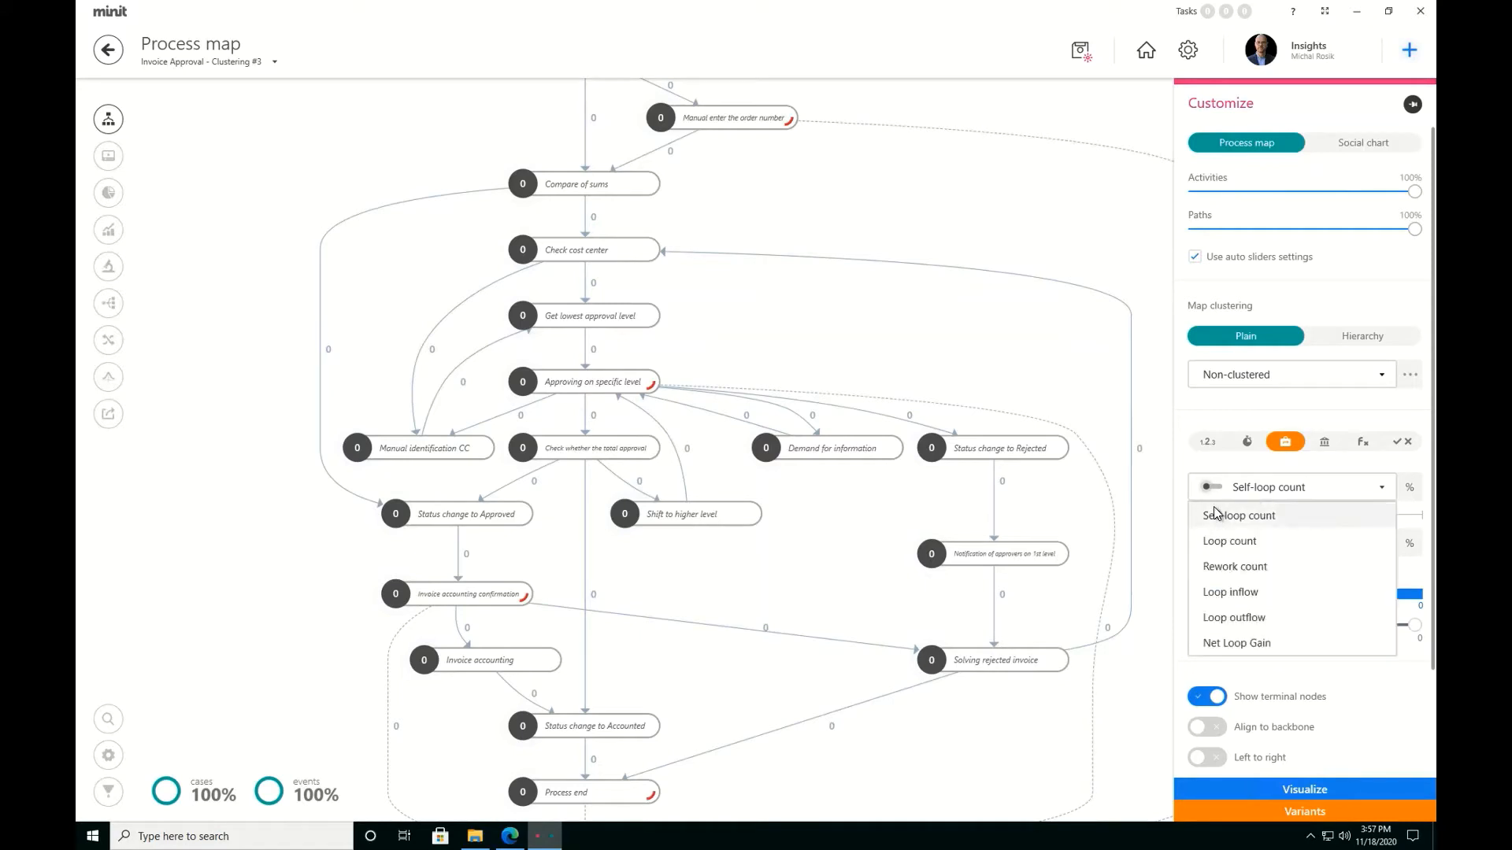
click(1233, 646)
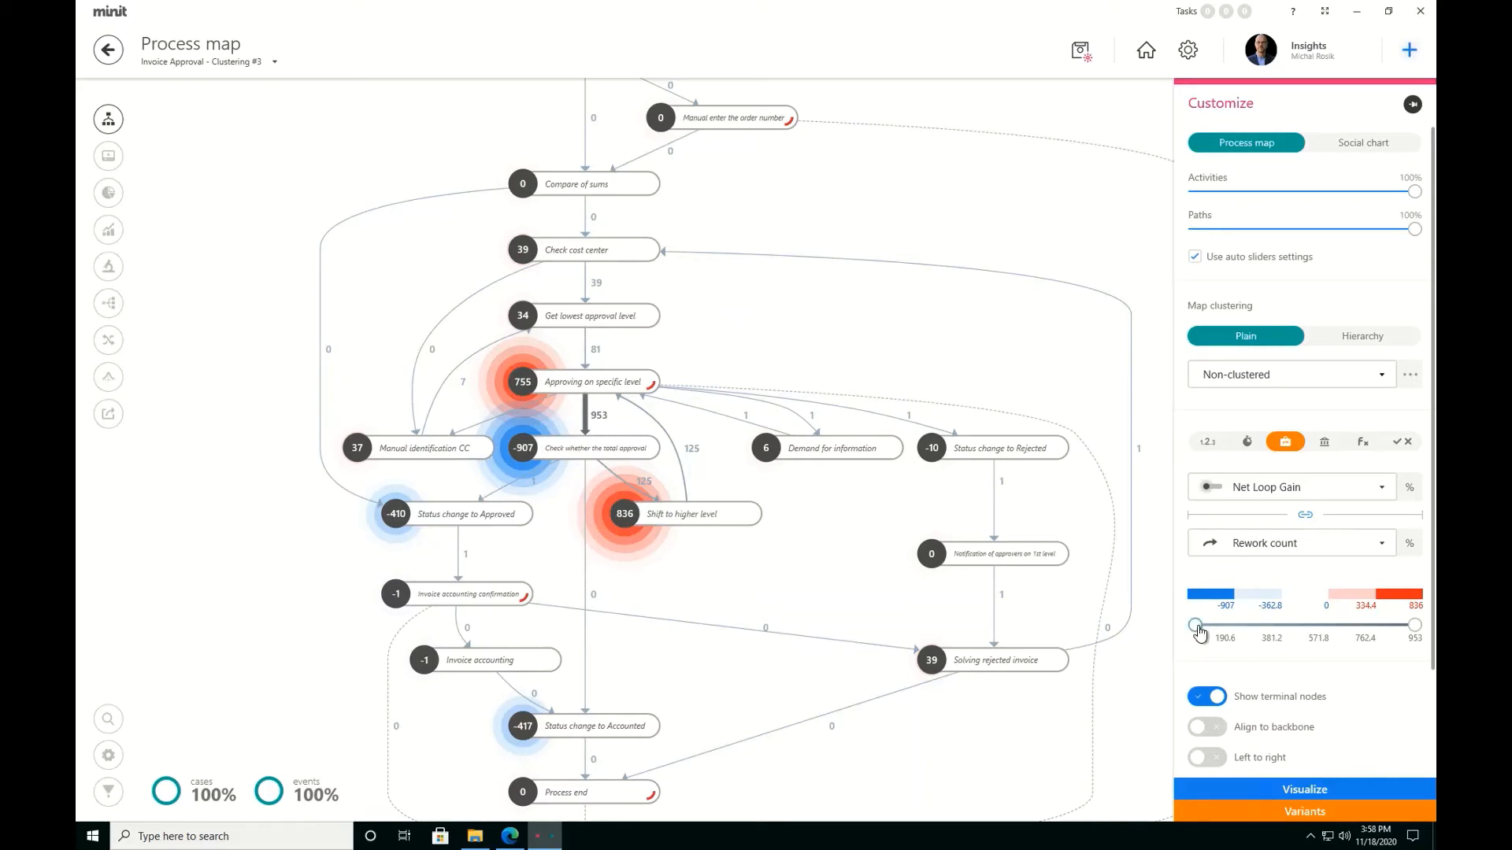
drag(1197, 626, 1210, 625)
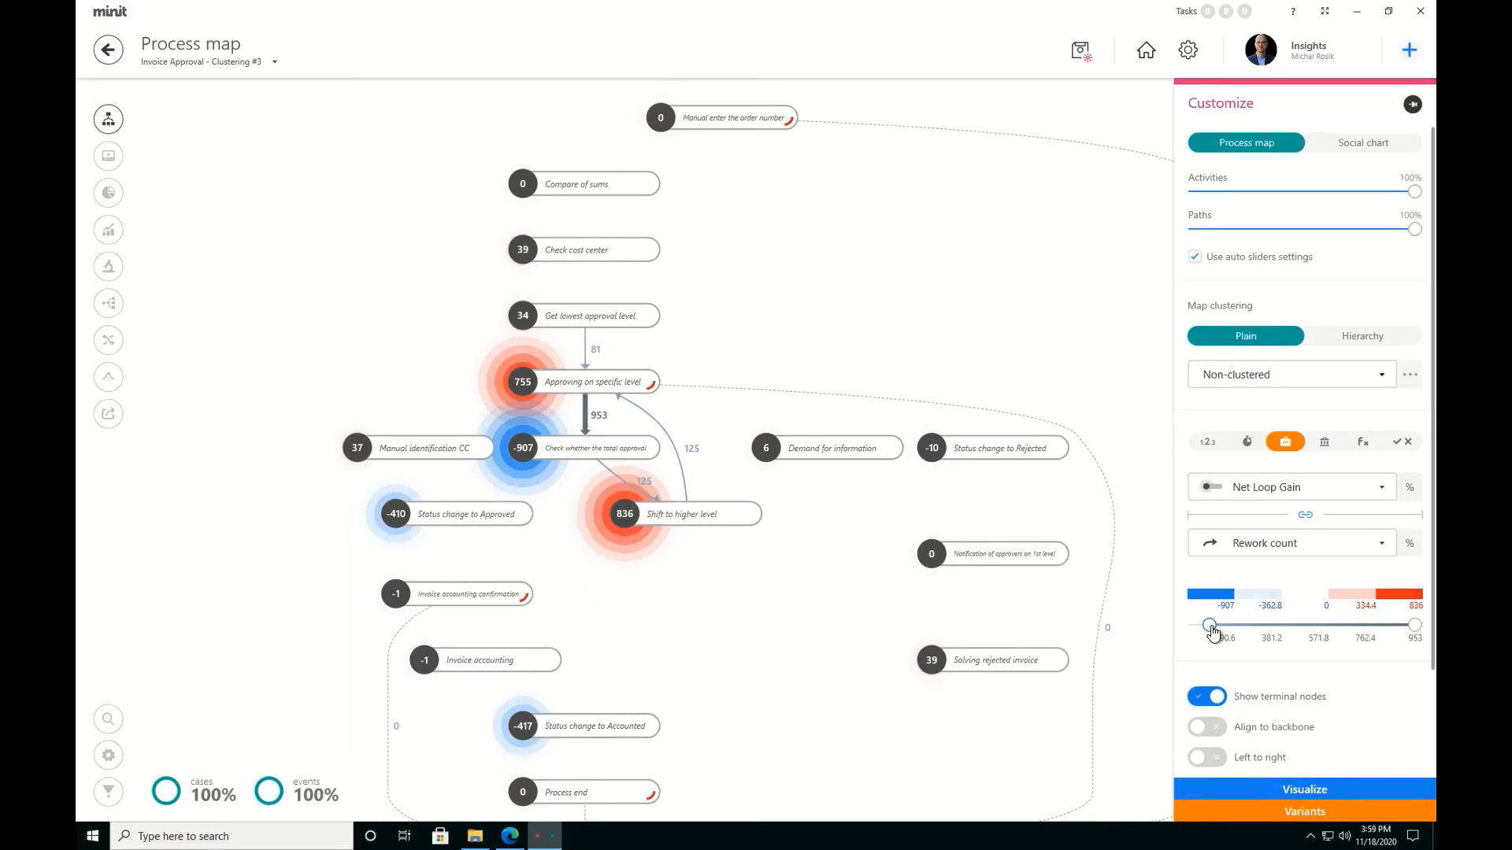
drag(1211, 631, 1196, 628)
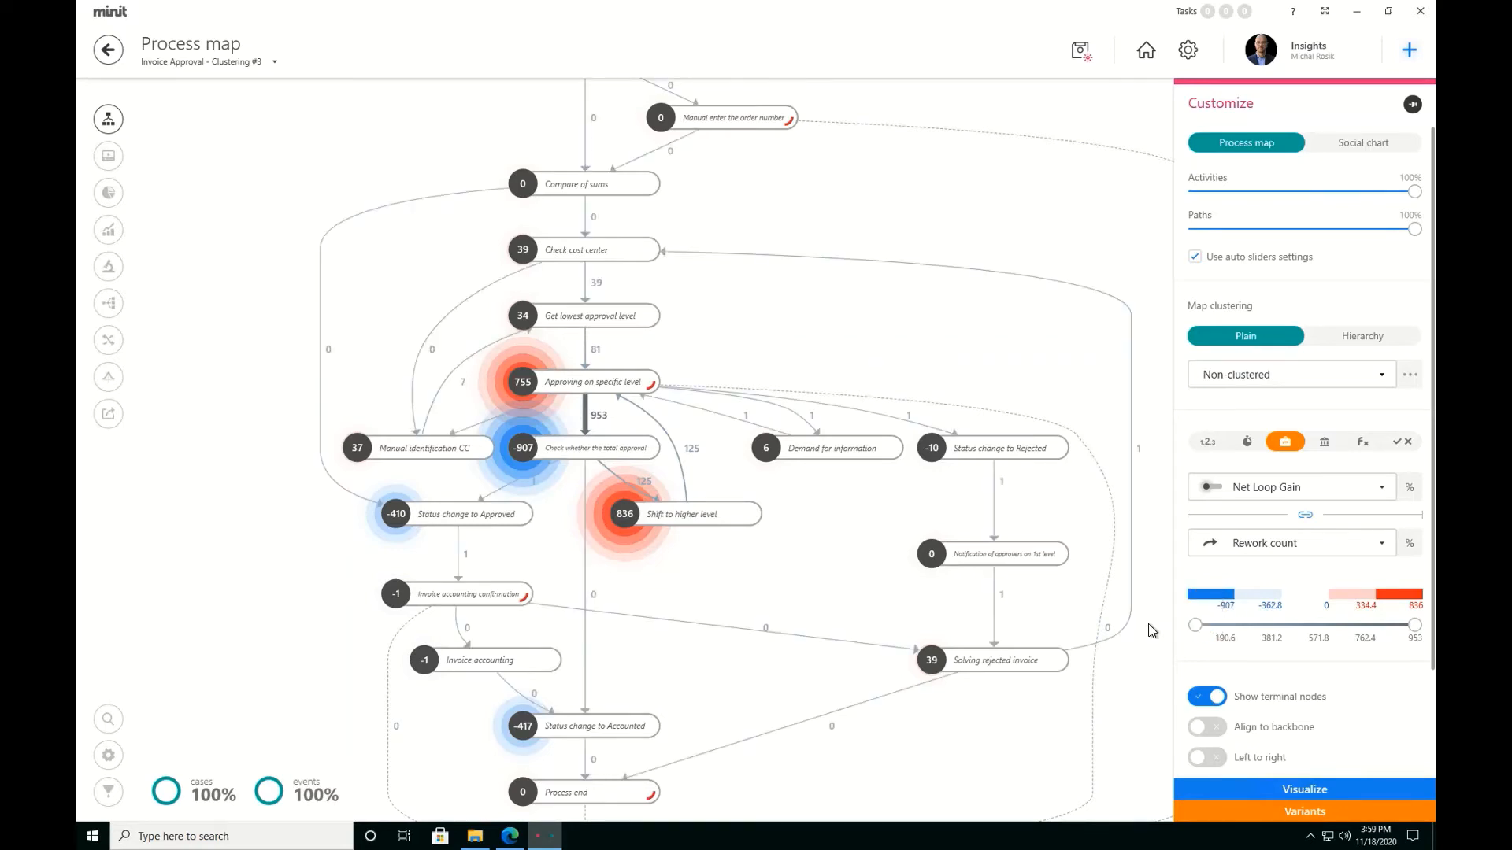
Switch the map to financial metrics and add InvoiceTotalAmountWithoutVAT to the financial analysis of the Approving on specific level activity
click(1326, 444)
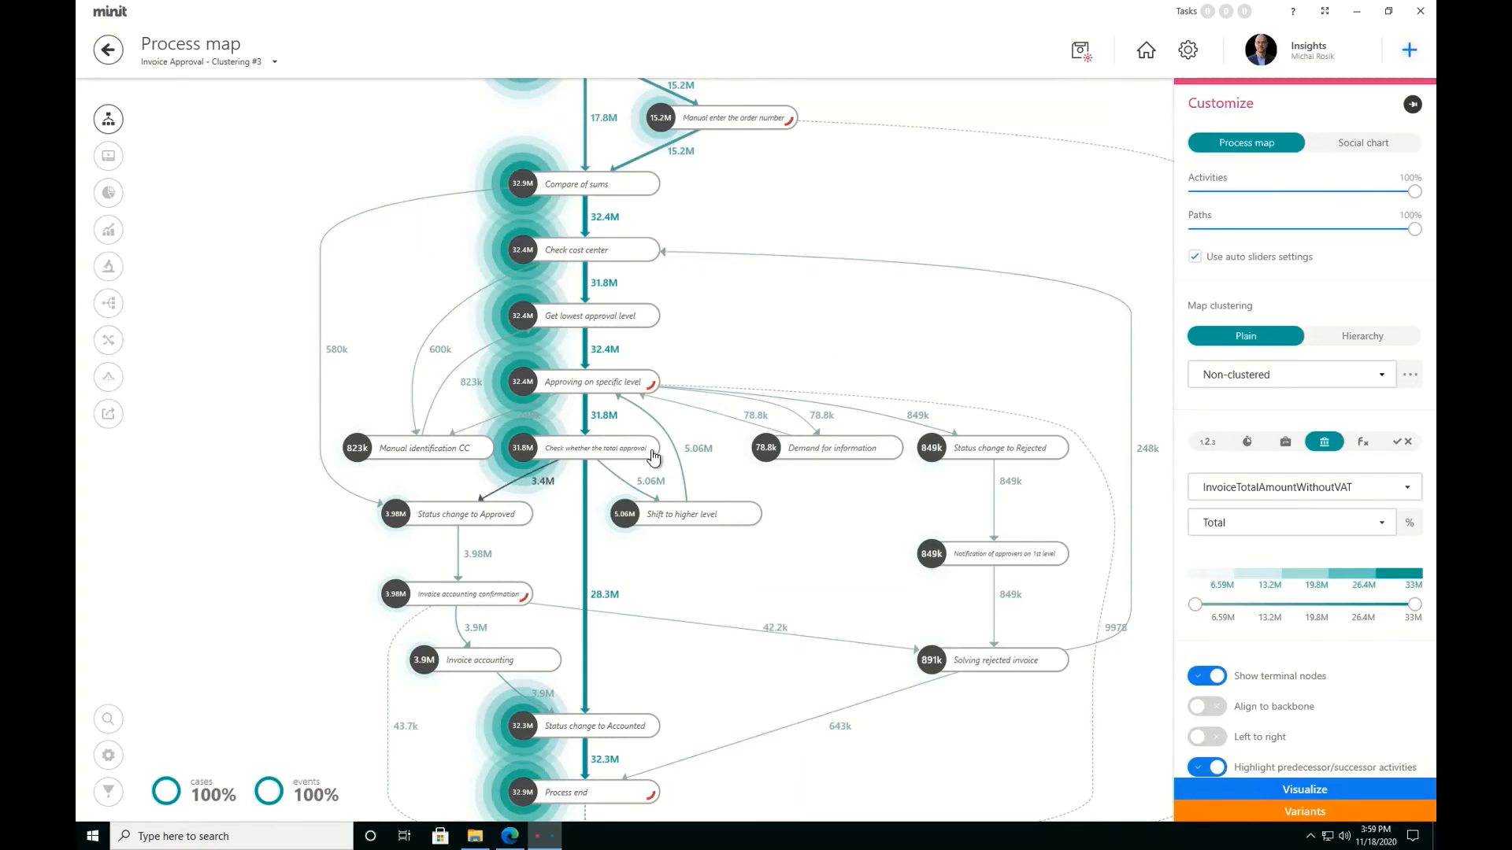
click(589, 384)
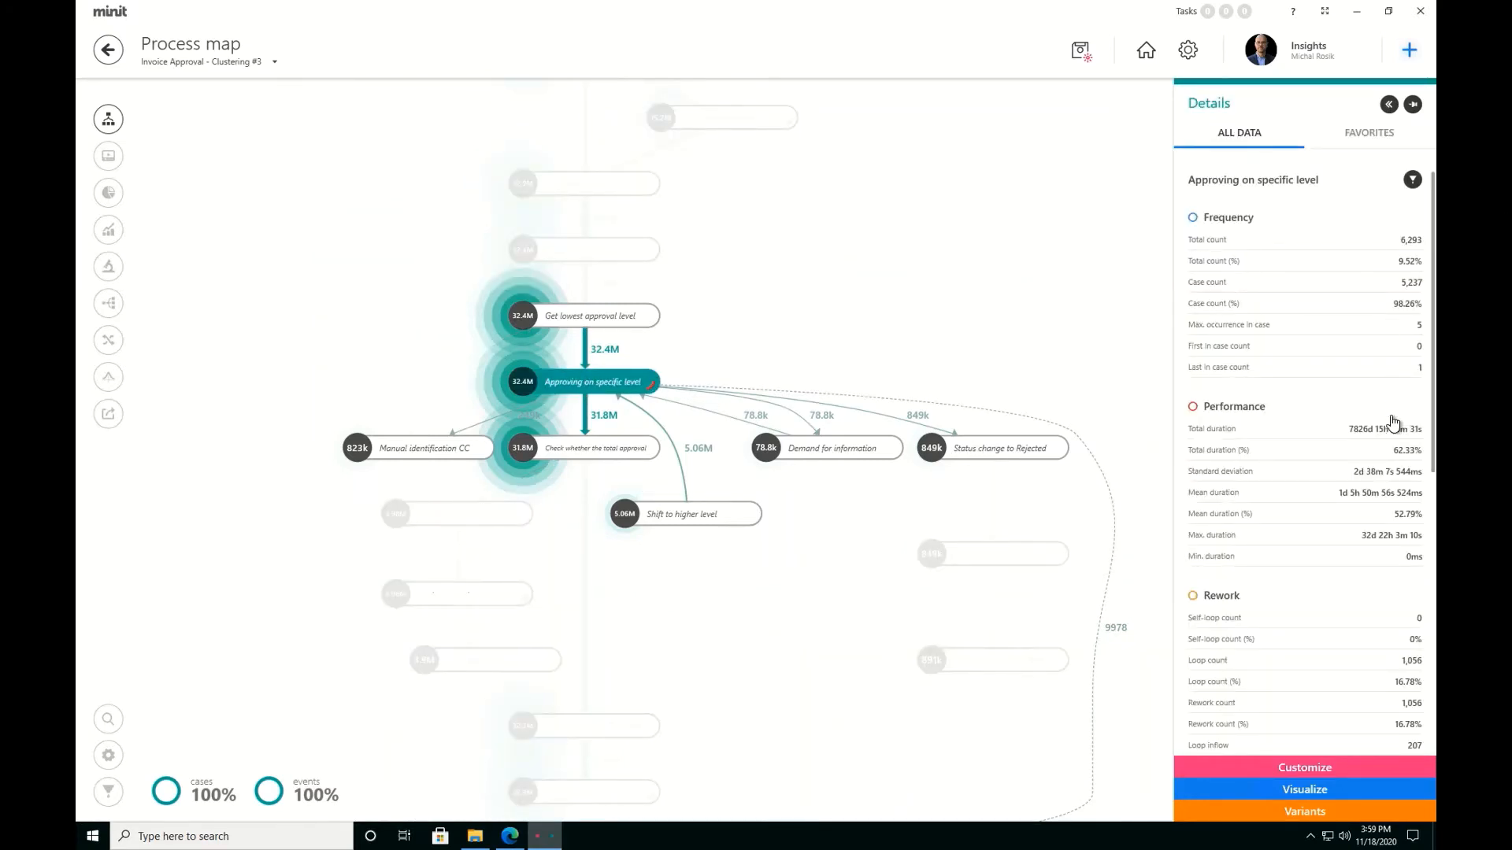
scroll(1394, 423, down, 6)
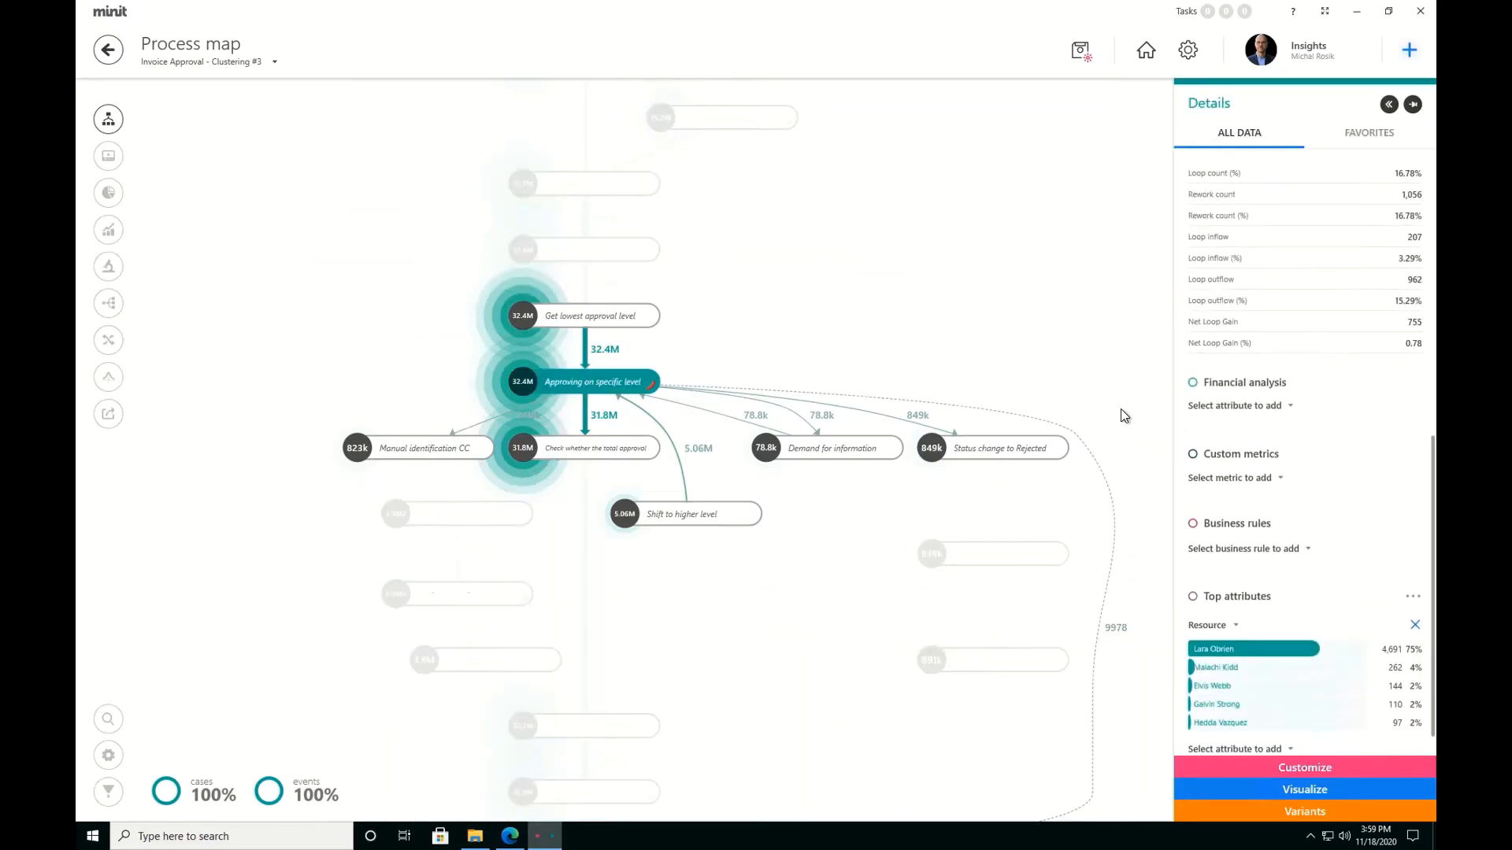
click(1254, 405)
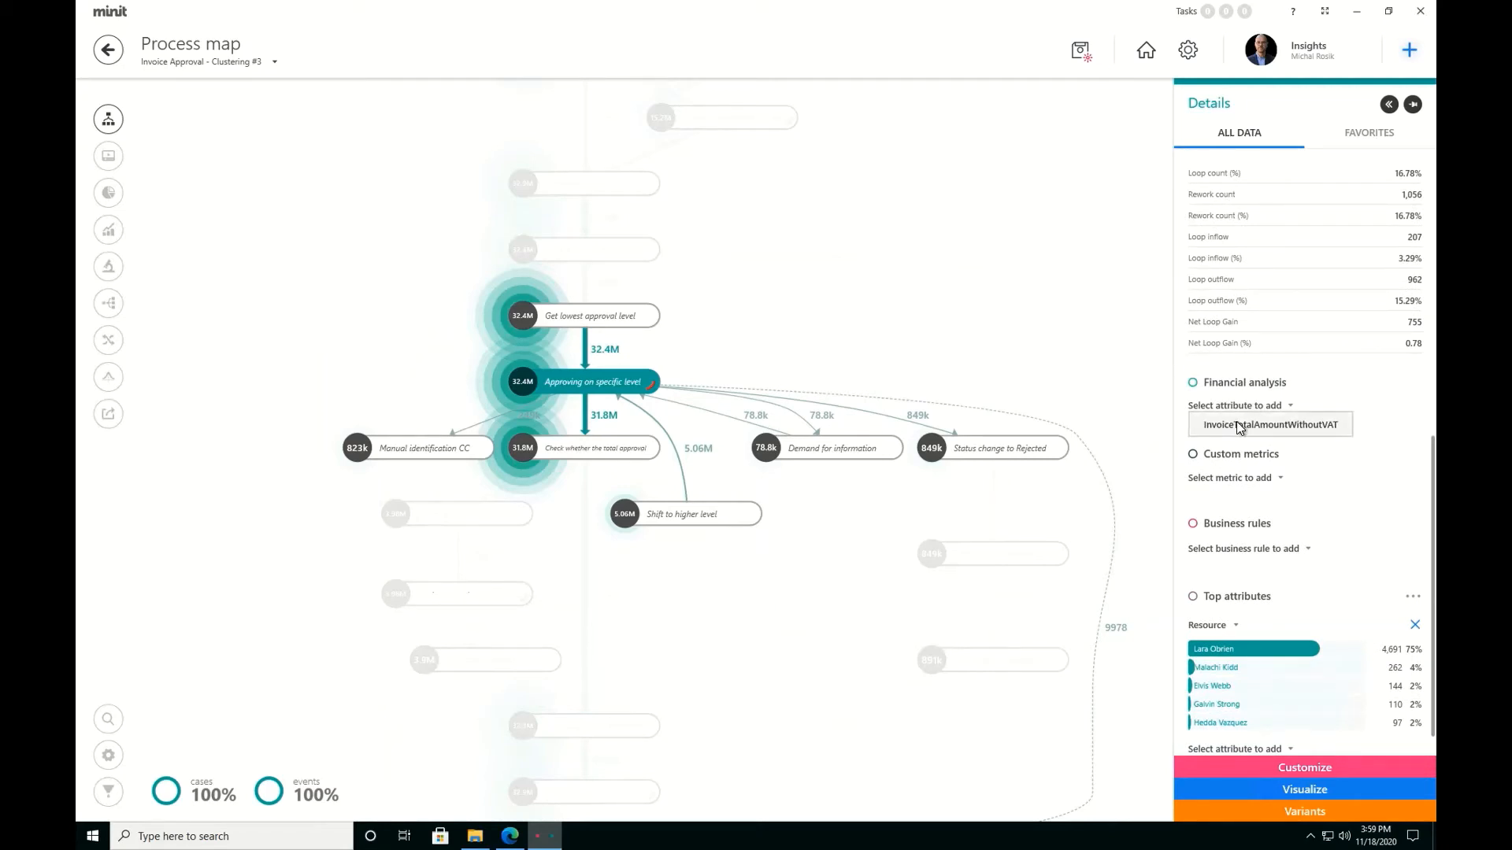
click(1239, 426)
scroll(1316, 567, down, 3)
scroll(1319, 563, up, 1)
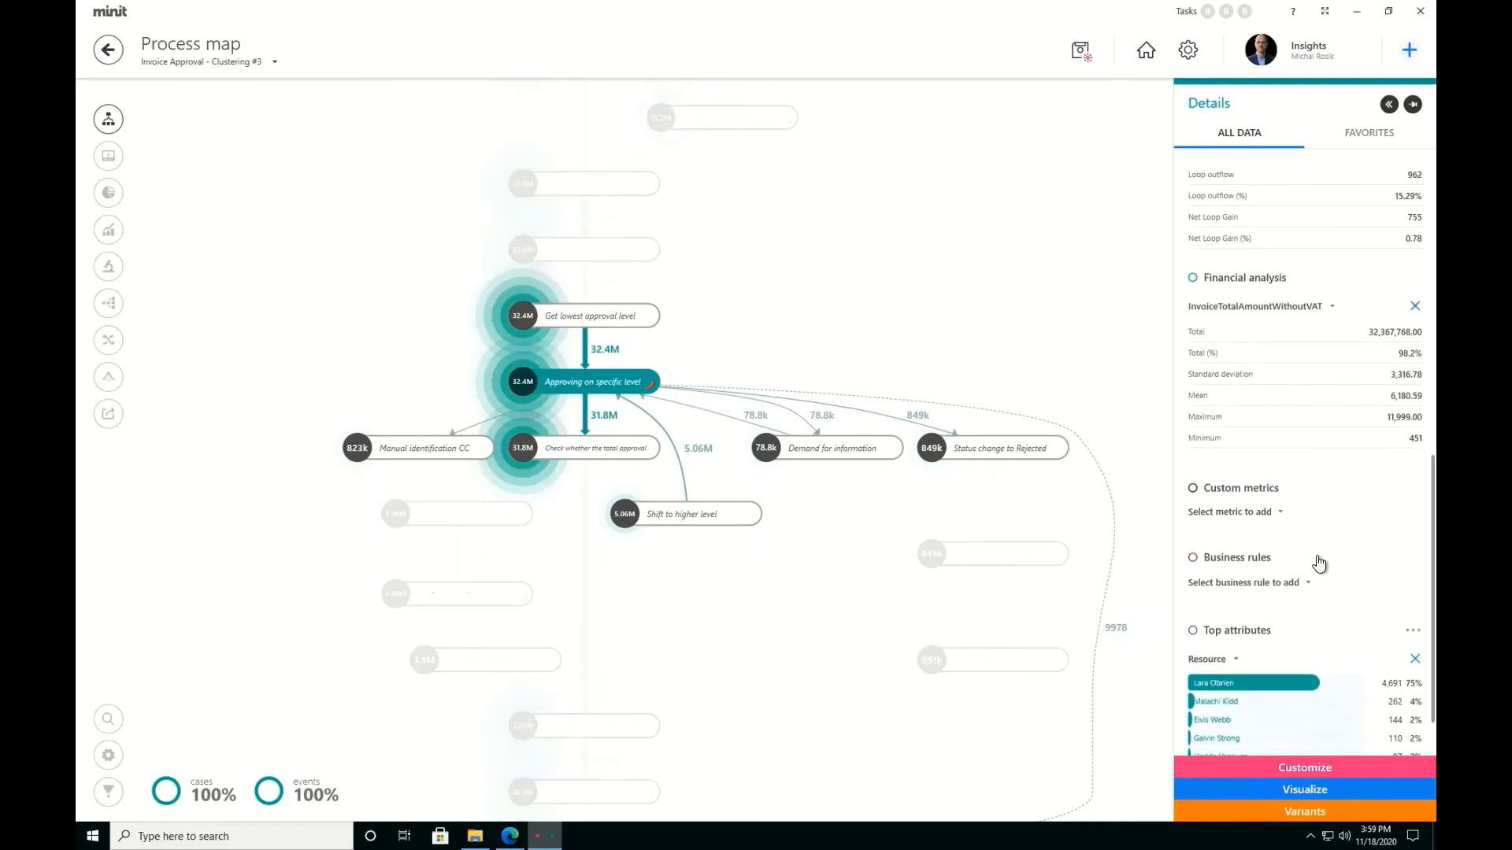
scroll(1329, 426, down, 1)
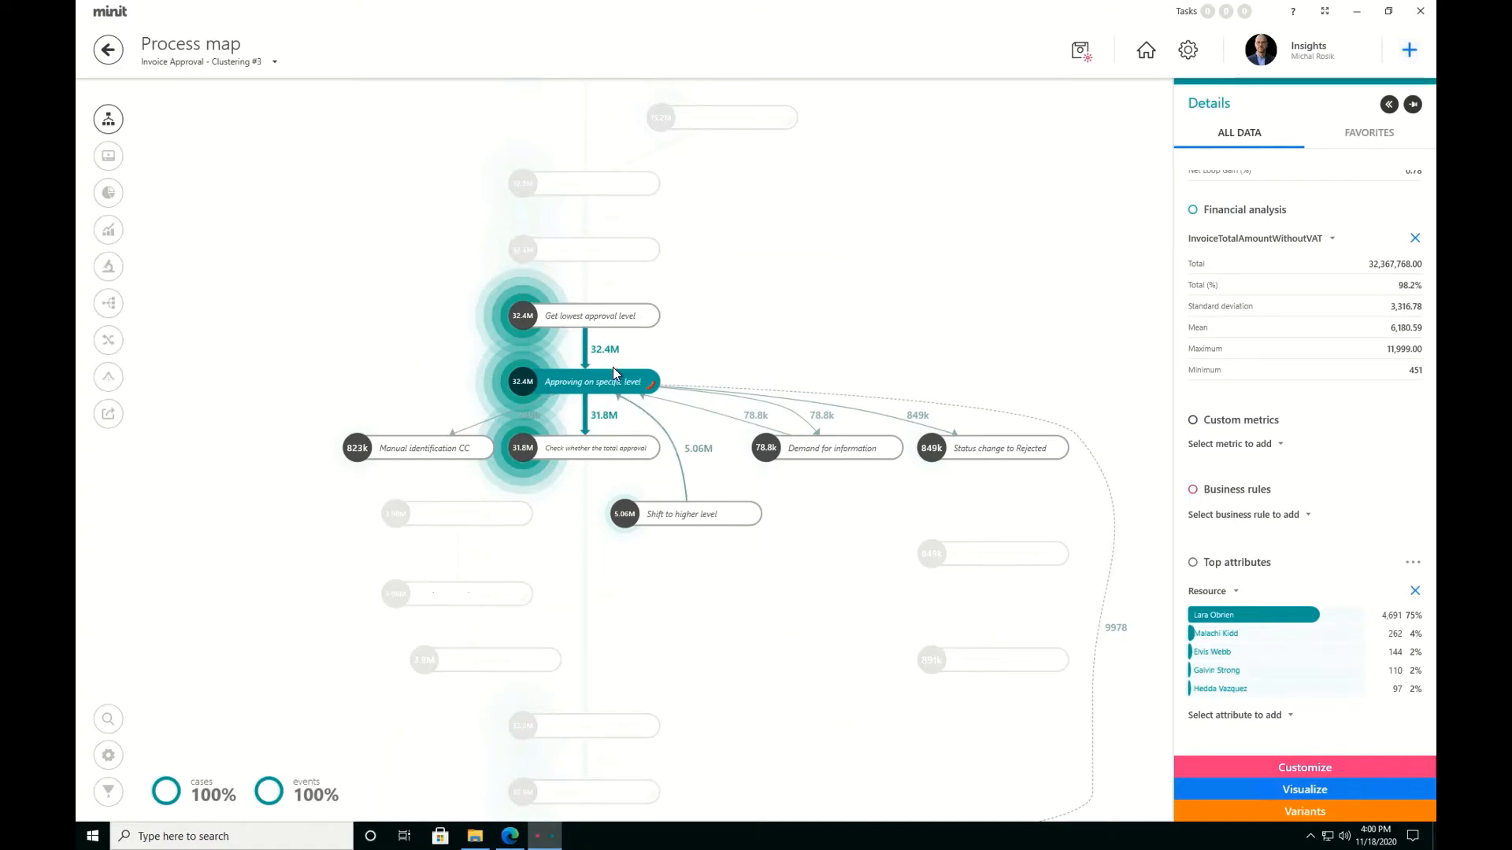
Add Supplier.City to the activity's top attributes, replace it with Supplier.State, and review the activity's other statistics
click(1260, 713)
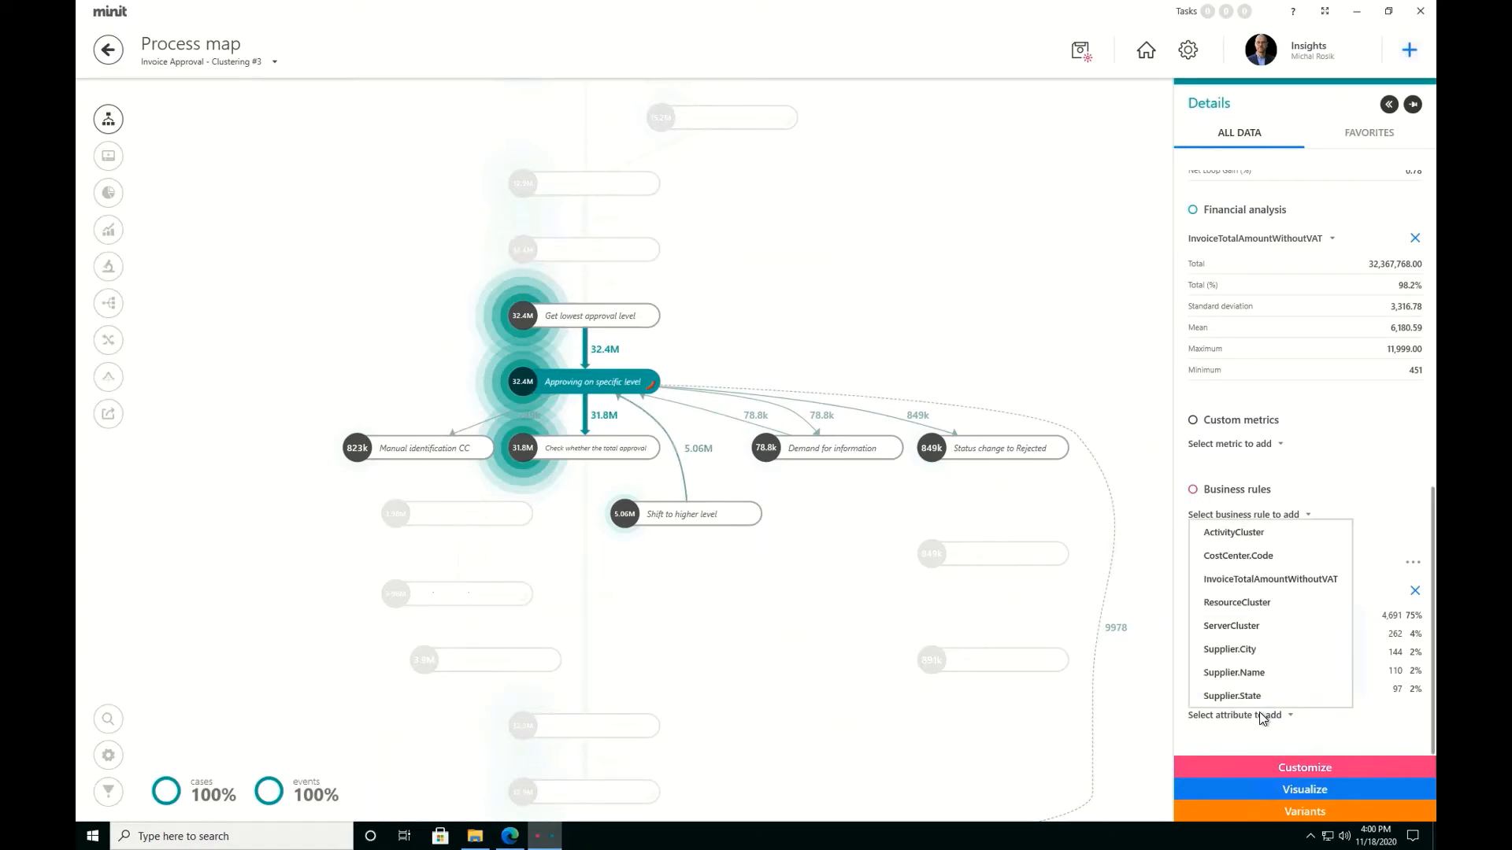
click(1239, 652)
scroll(1236, 650, down, 3)
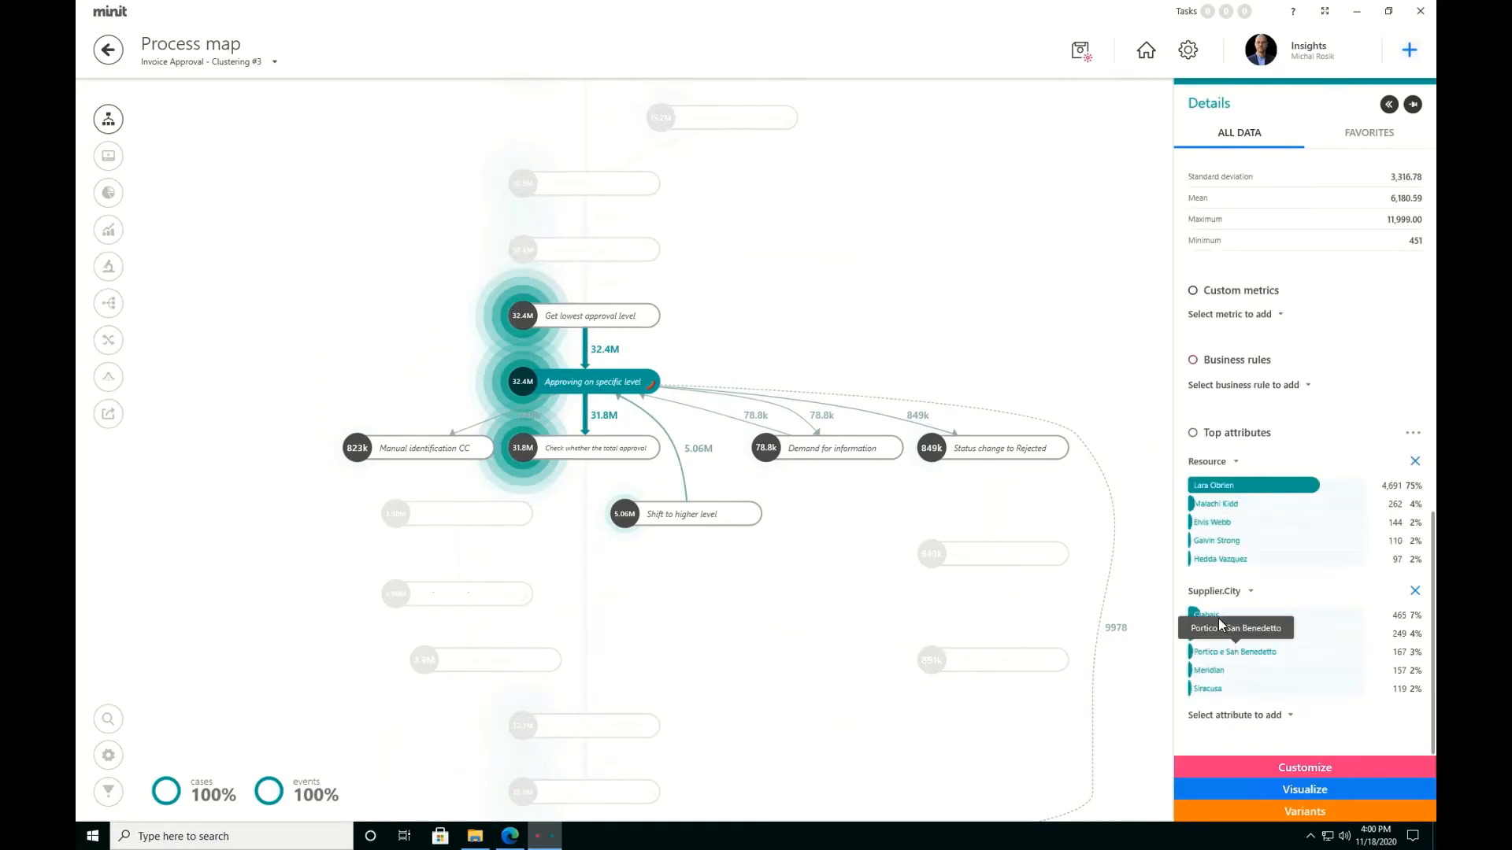
click(1229, 592)
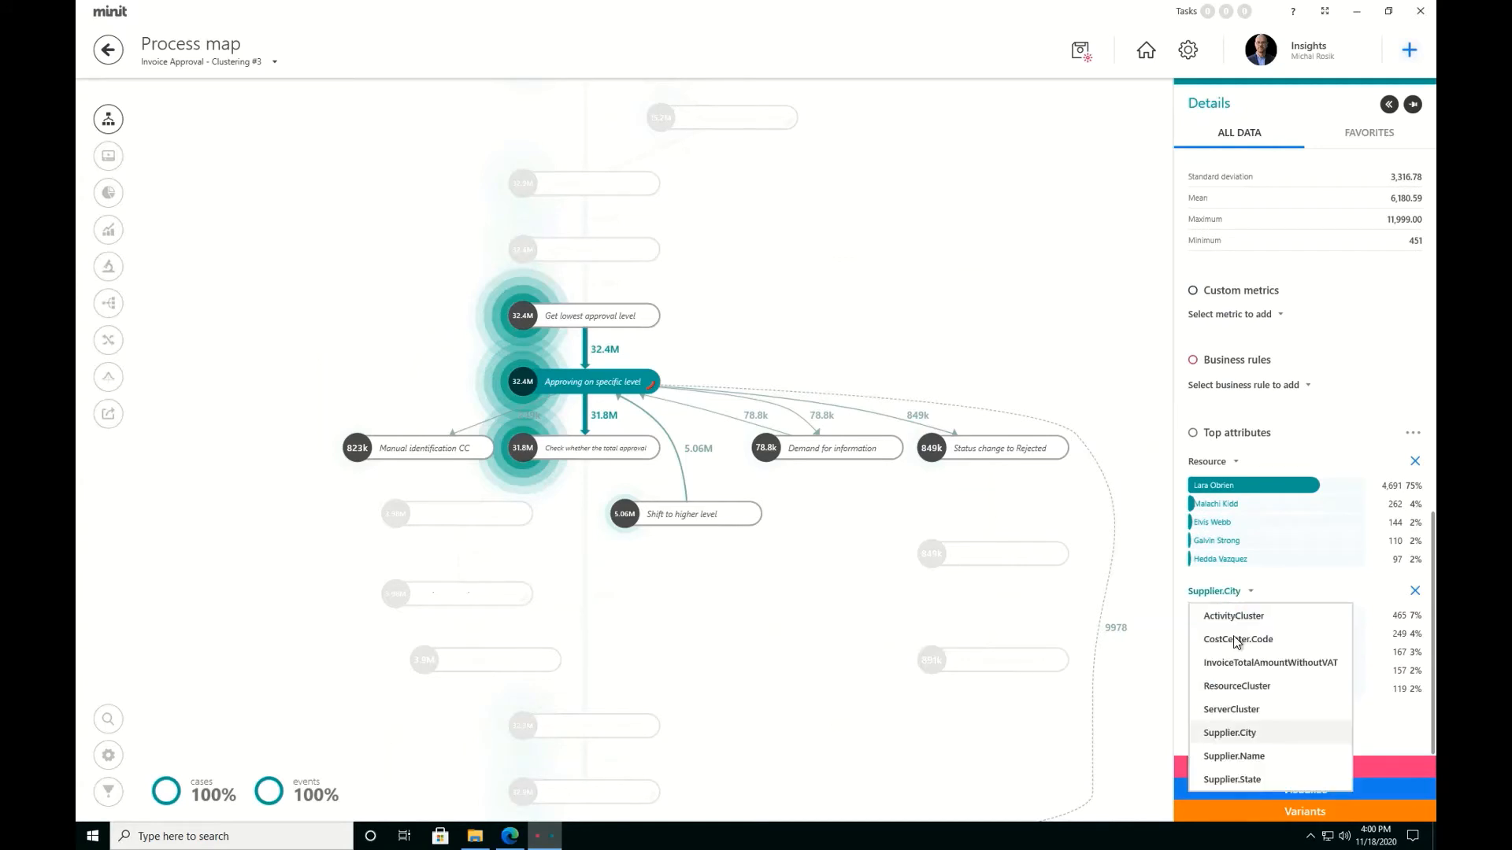
click(1233, 780)
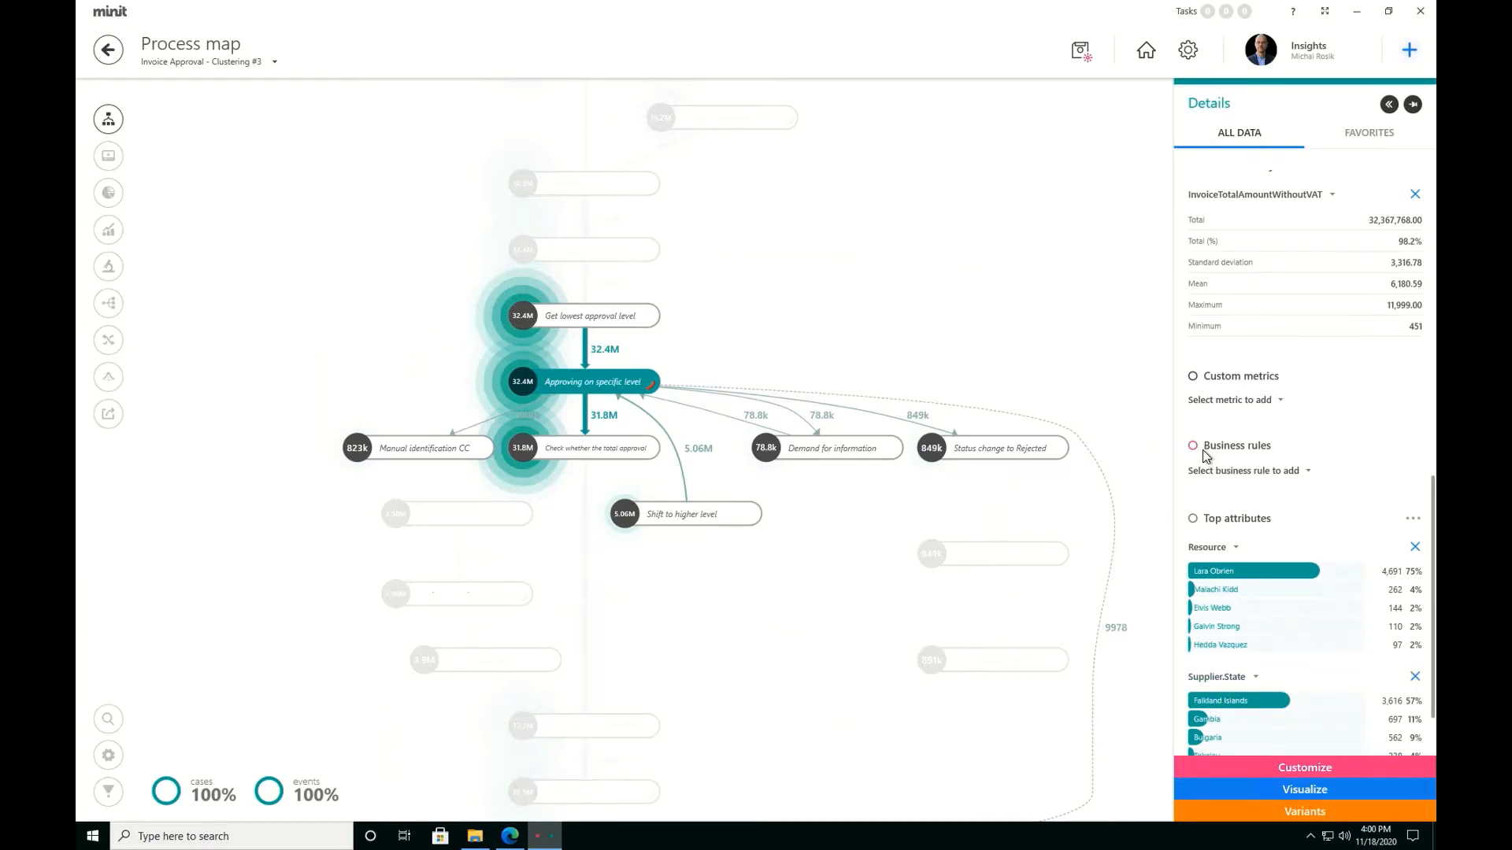
scroll(1204, 455, up, 8)
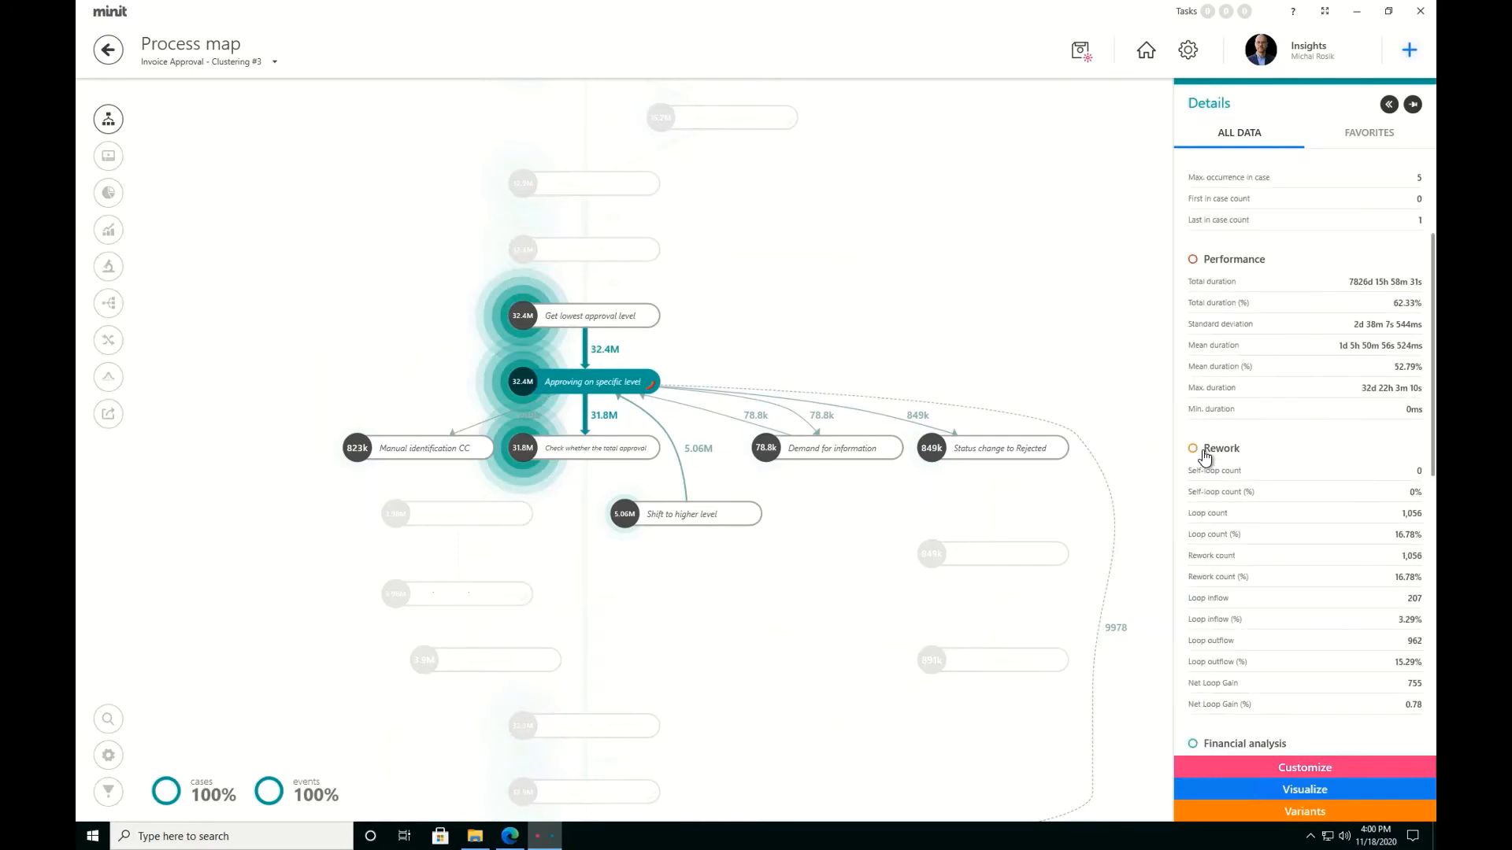
scroll(1203, 455, up, 3)
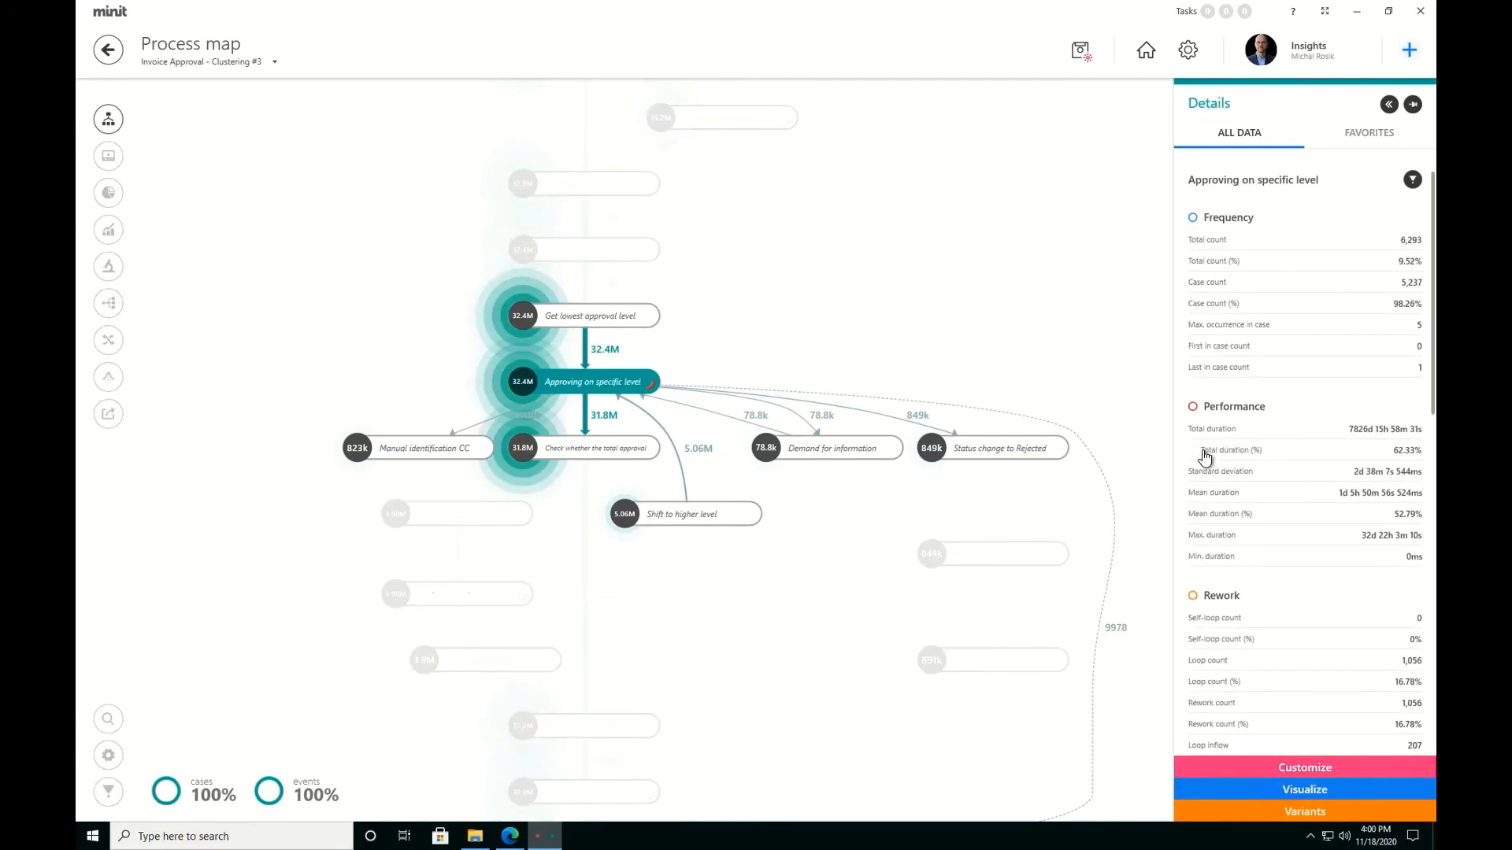
Switch the map back to the frequency metric Case count and deselect the Approving on specific level activity
click(1255, 769)
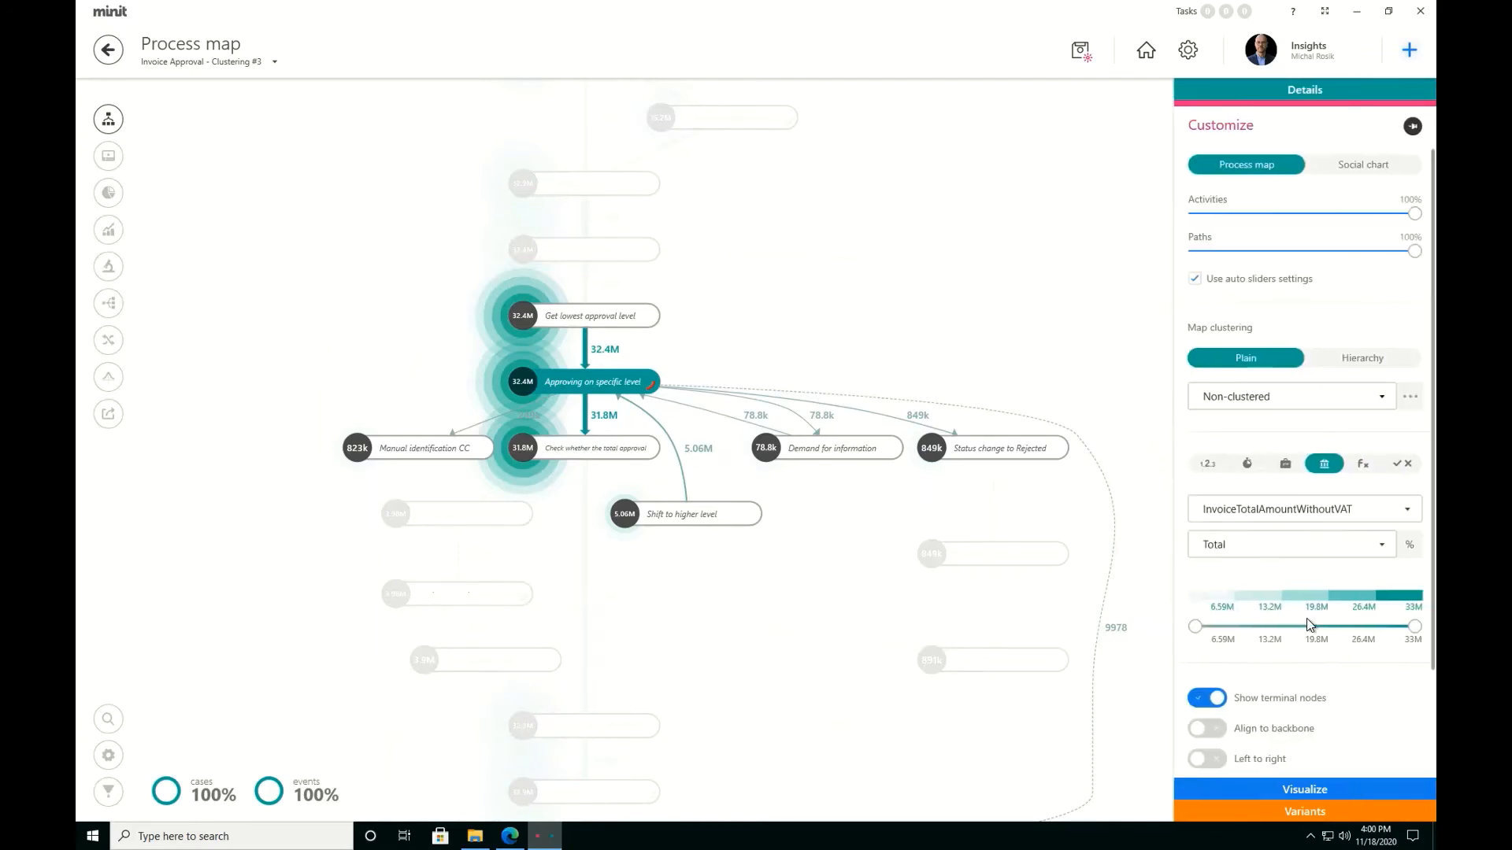
click(1208, 463)
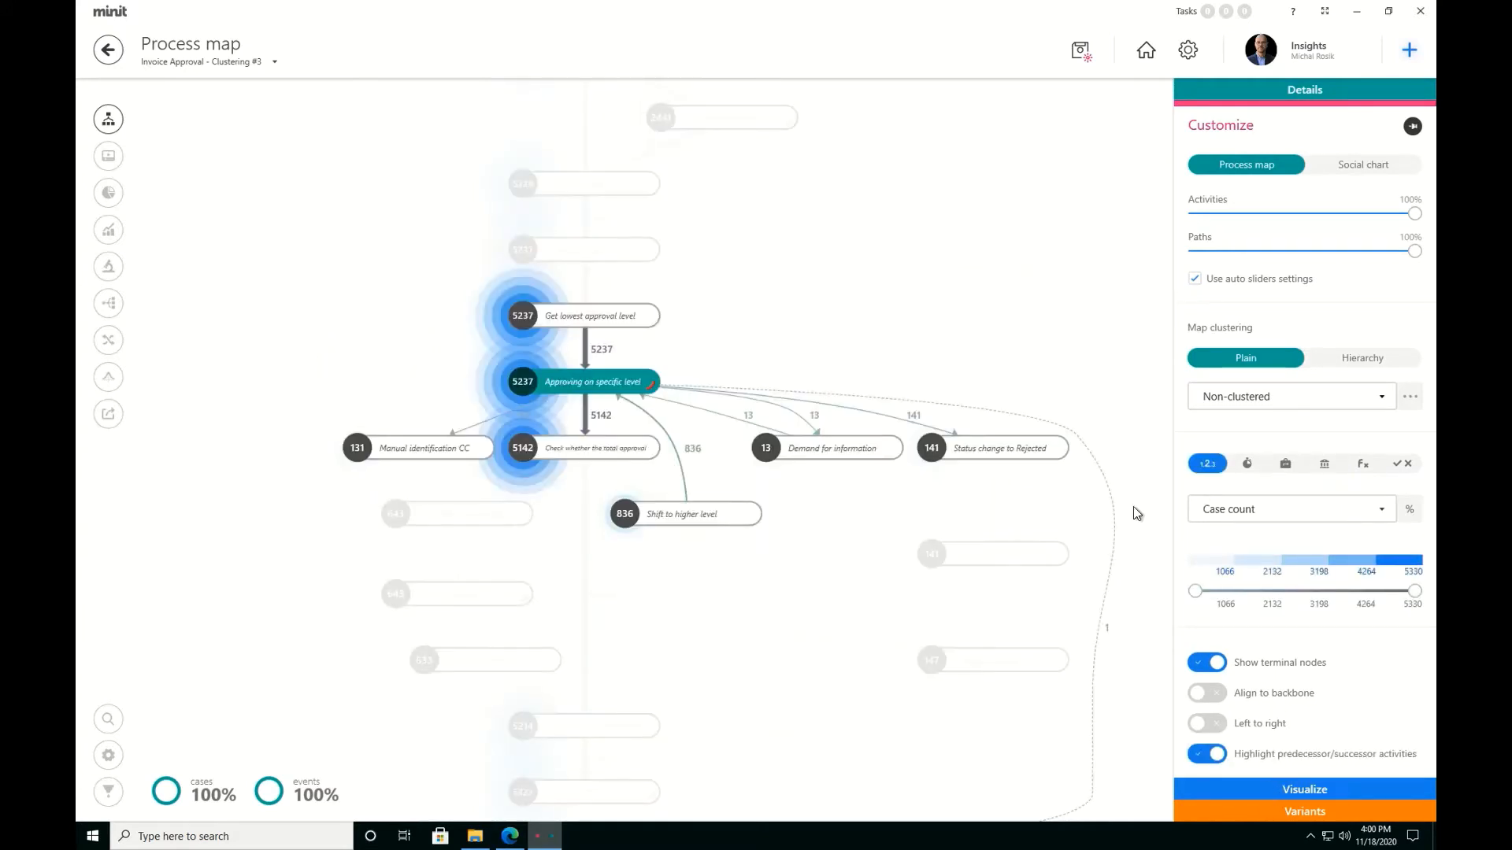
click(1118, 396)
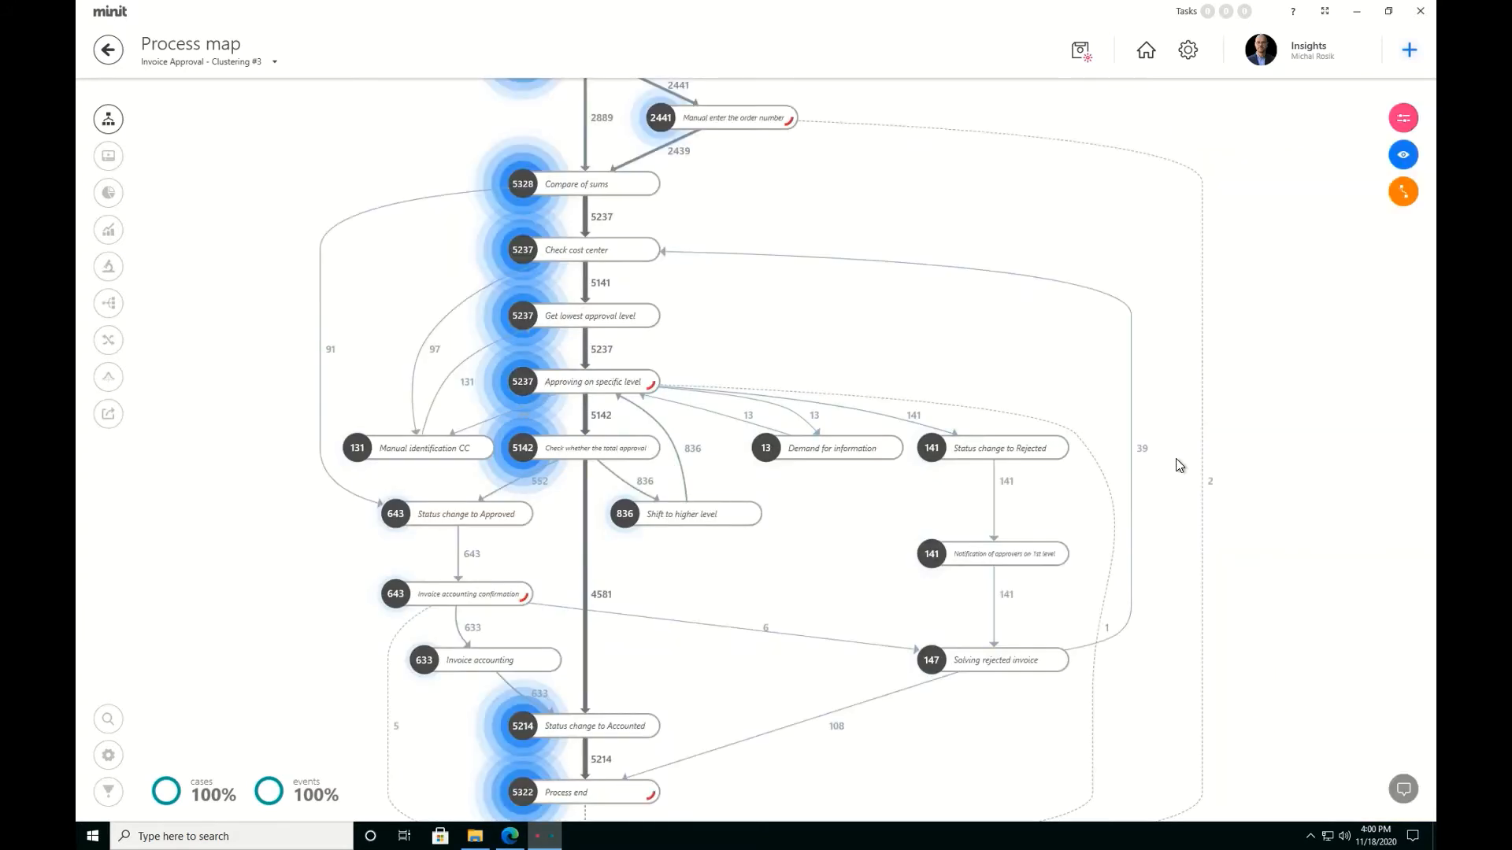
Open the list of process variants and highlight Variant 1 and Variant 2 together on the map
click(1403, 126)
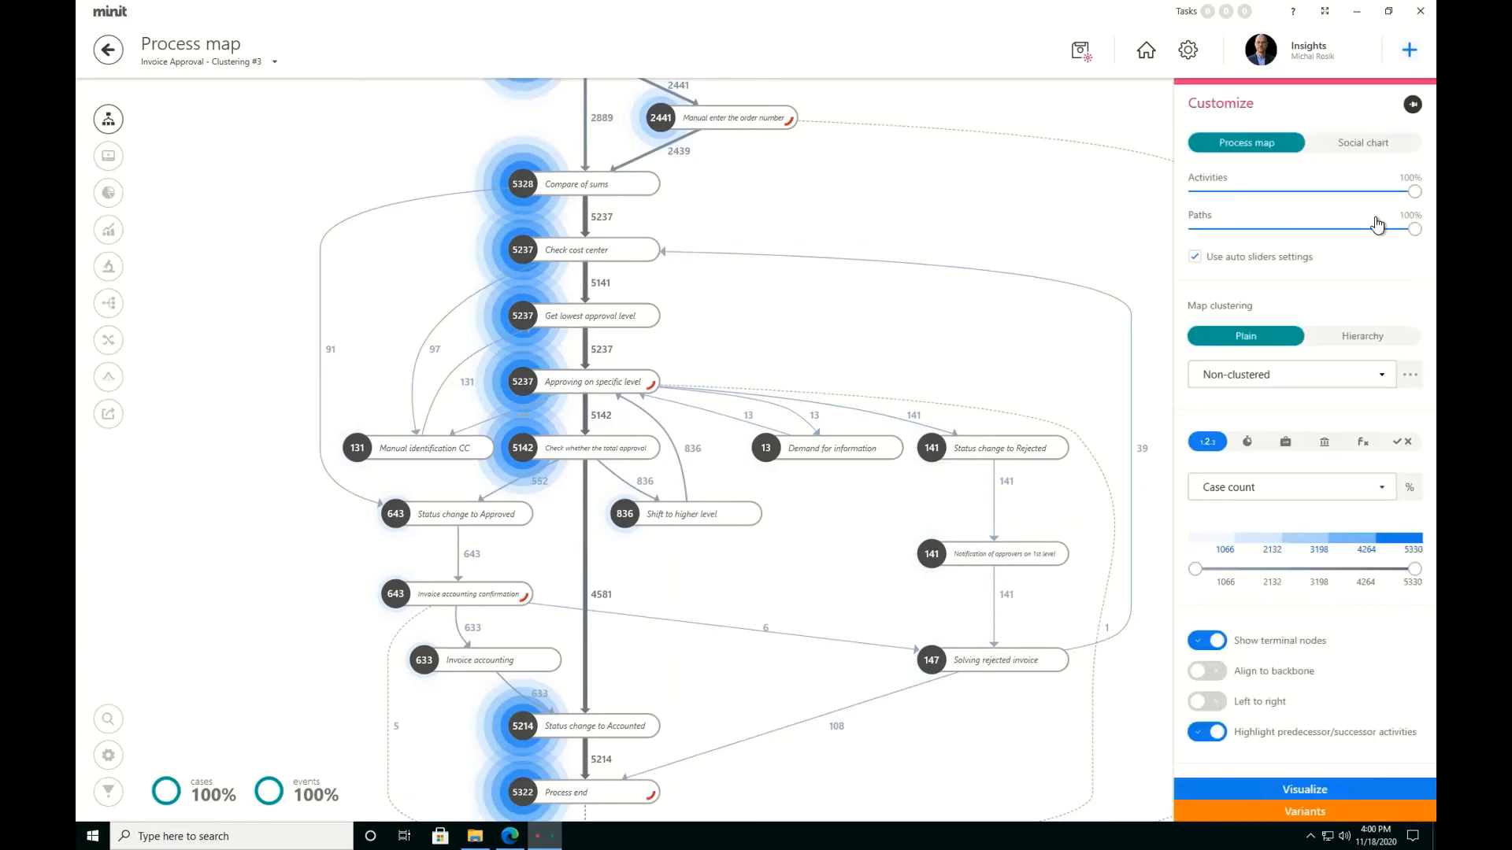
click(1291, 814)
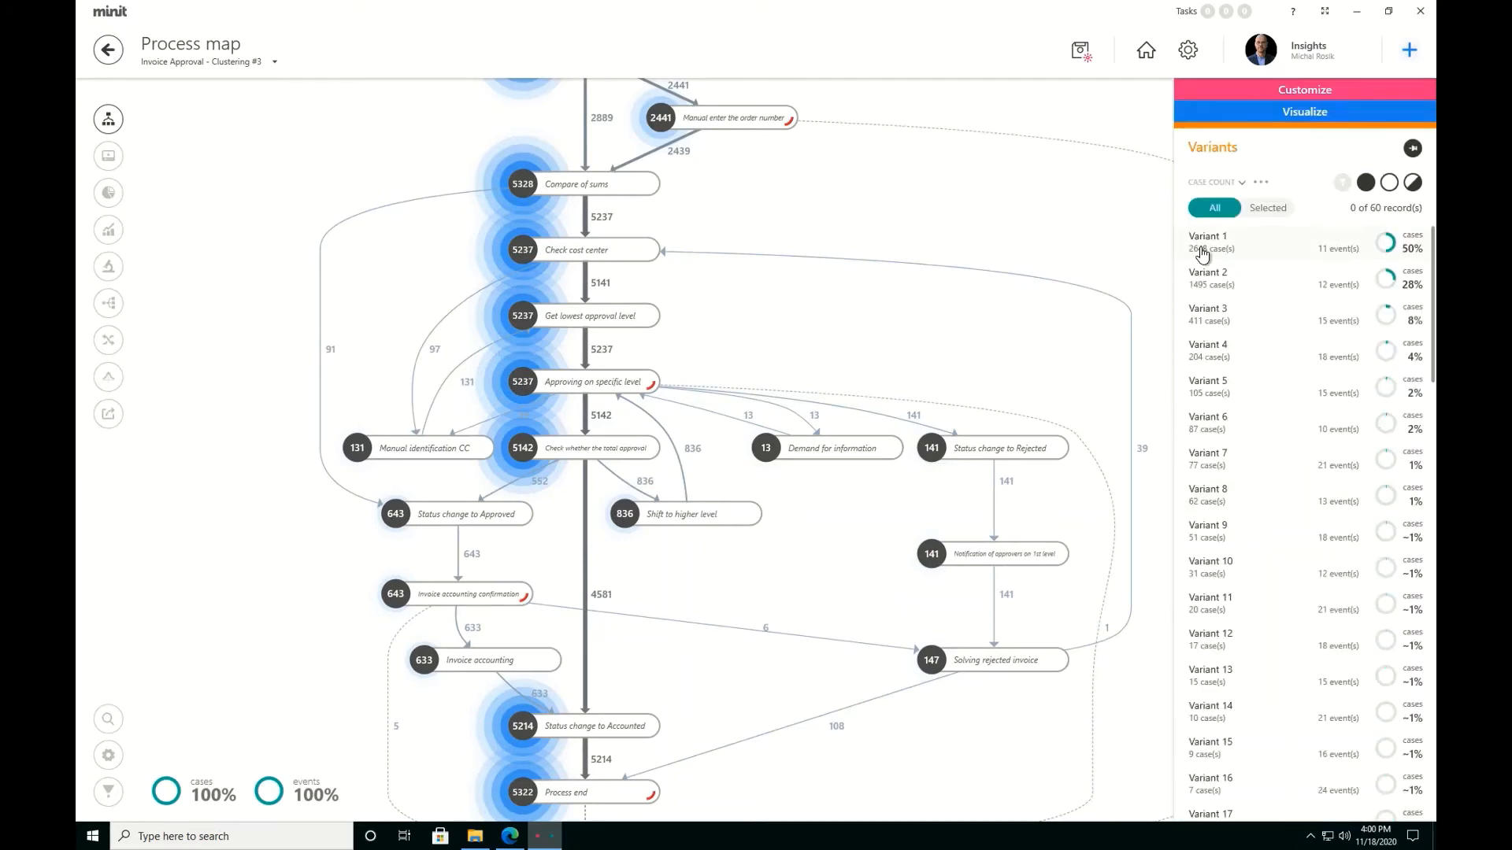
click(1251, 251)
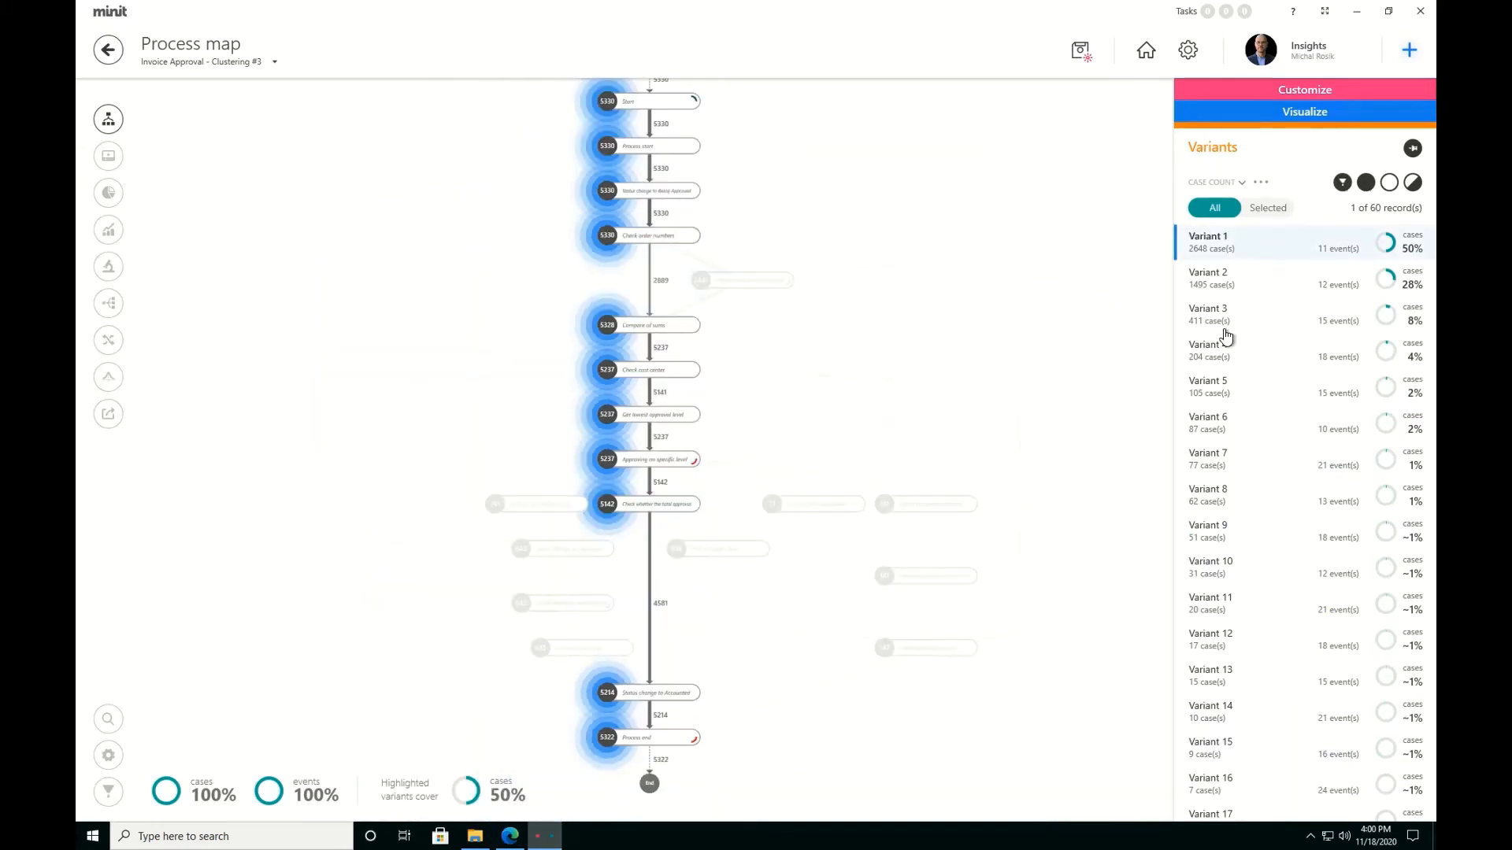
ctrl+click(1212, 285)
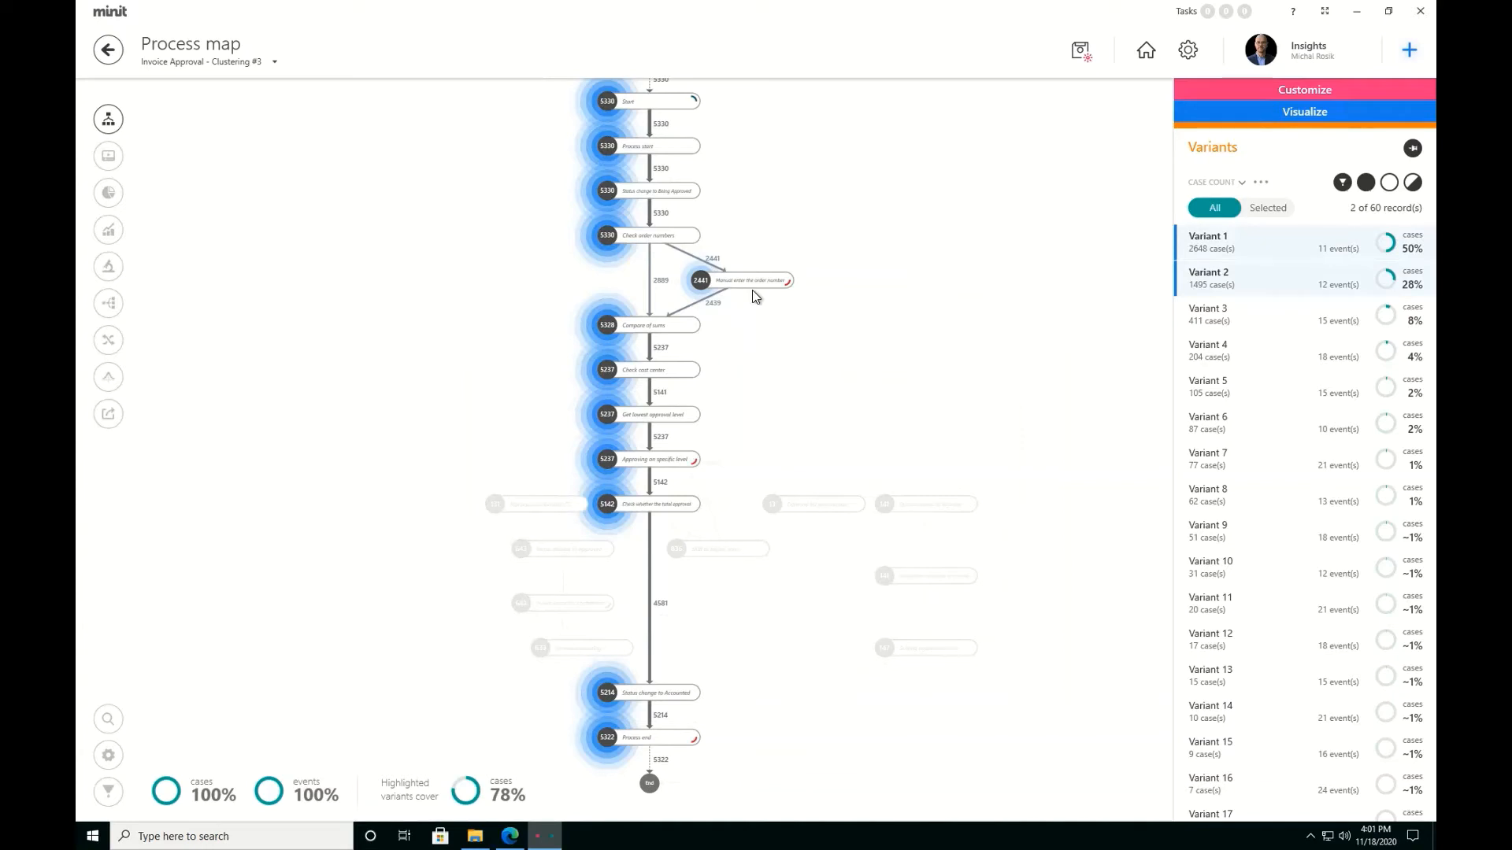
Add Variant 3, Variant 4 and Variant 5 to the variants highlighted on the process map
click(1233, 329)
click(1225, 350)
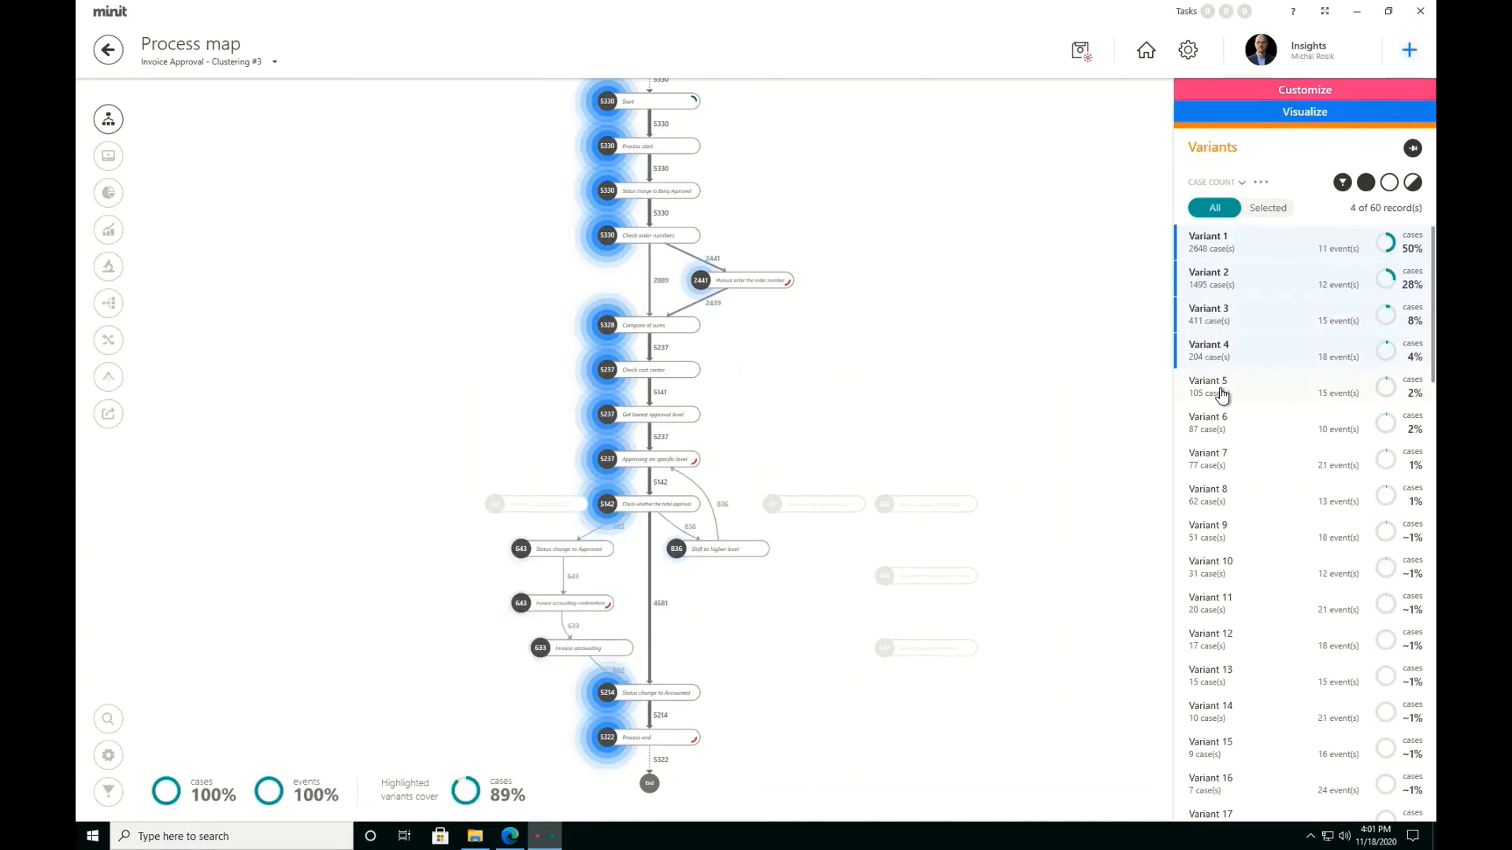
click(1221, 391)
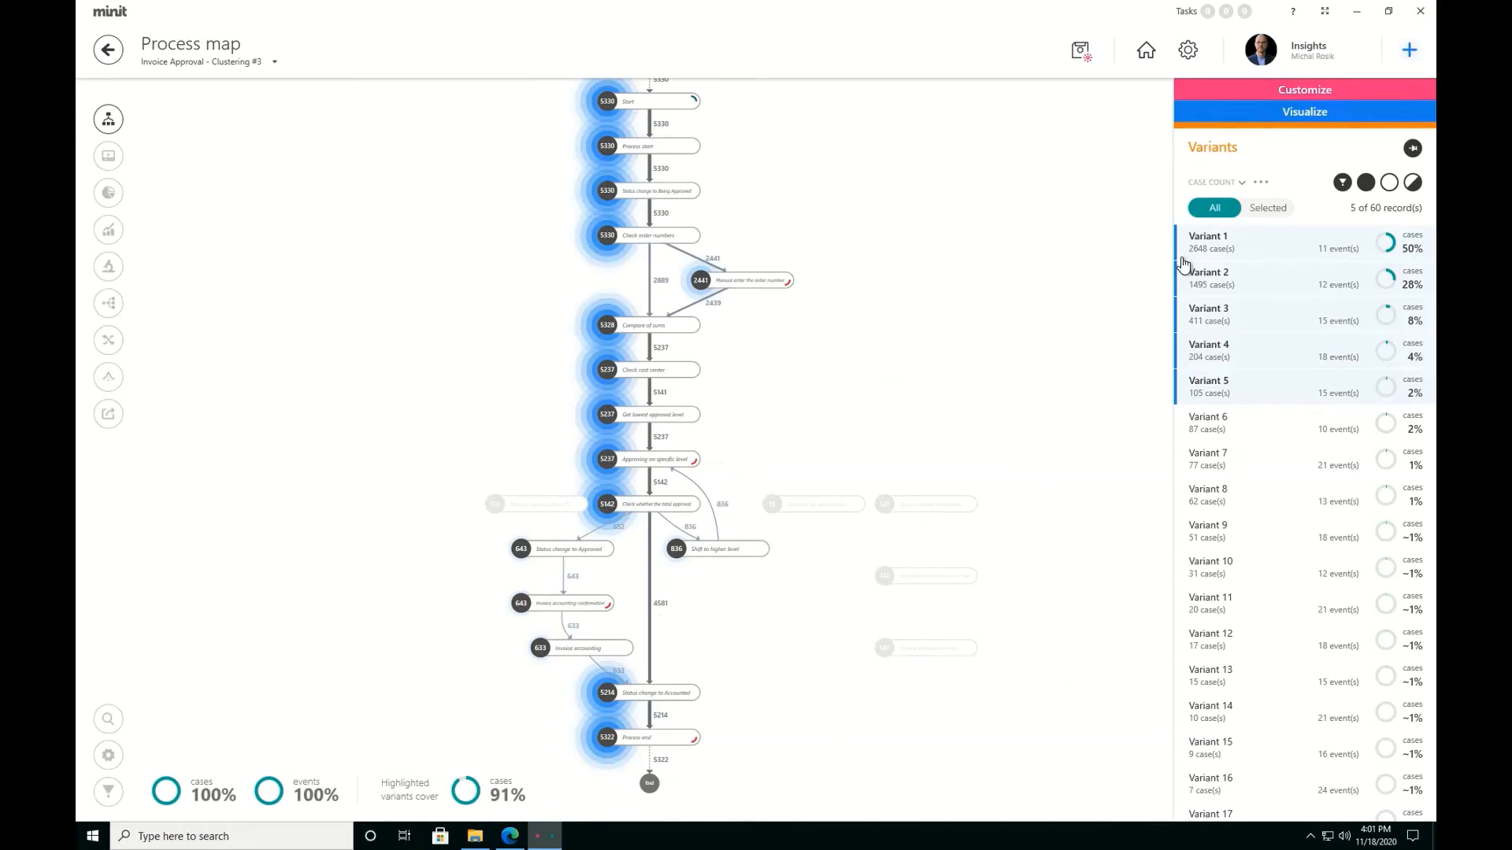
click(1390, 184)
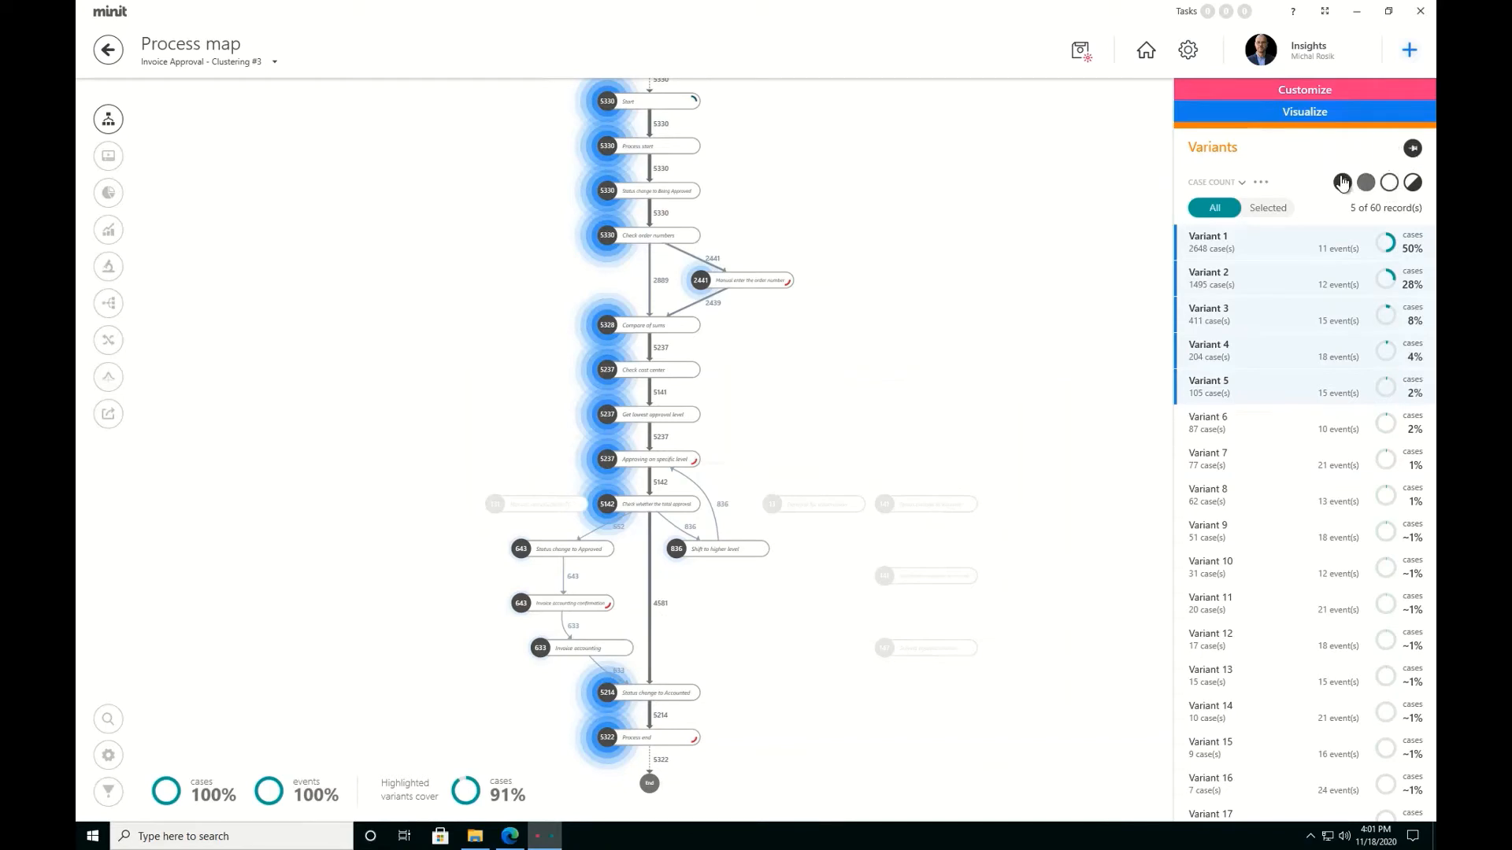
click(1390, 186)
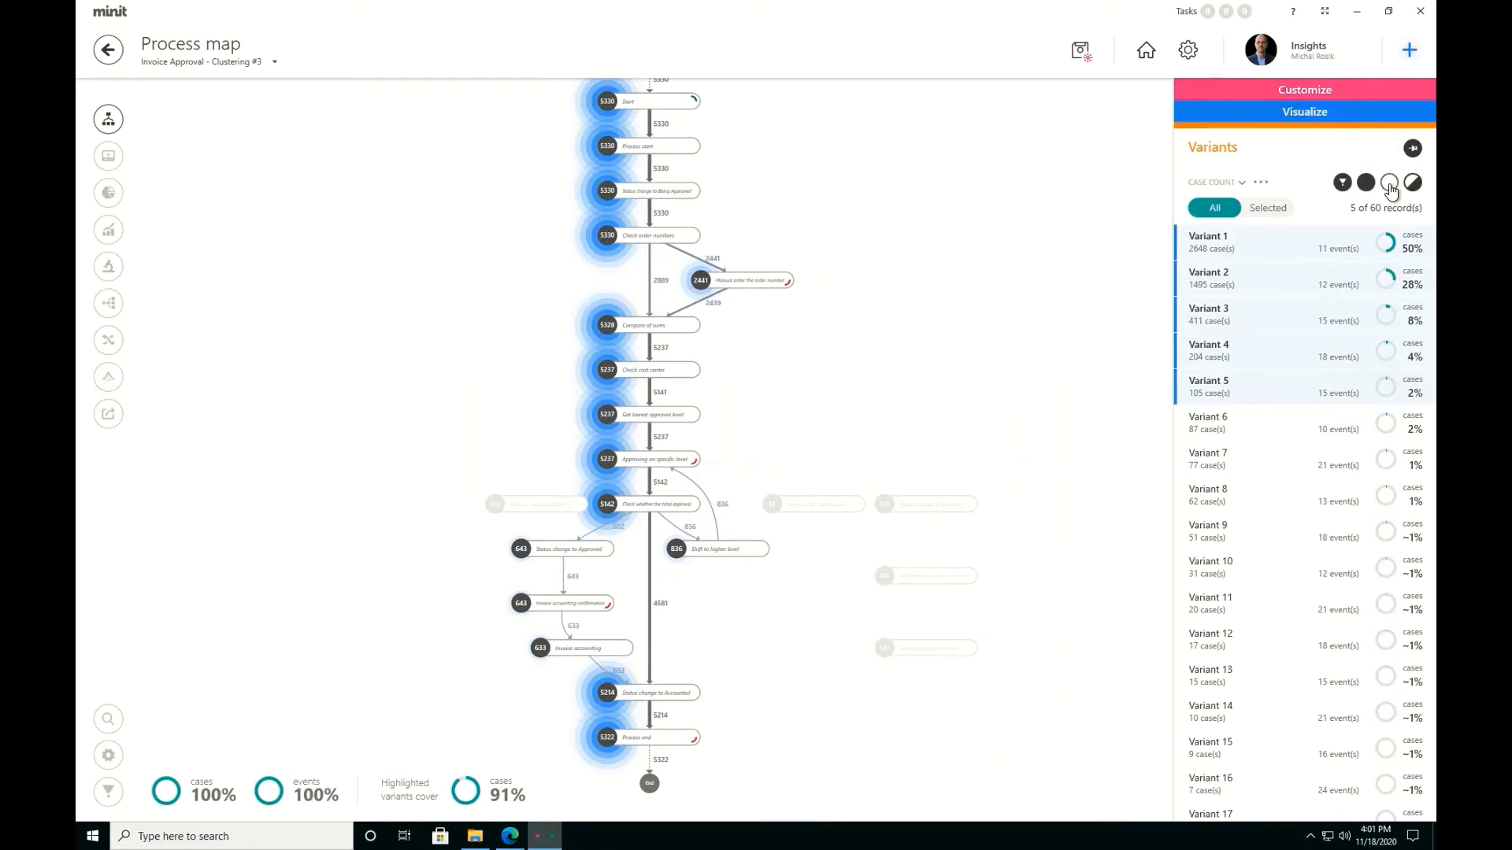
click(1331, 91)
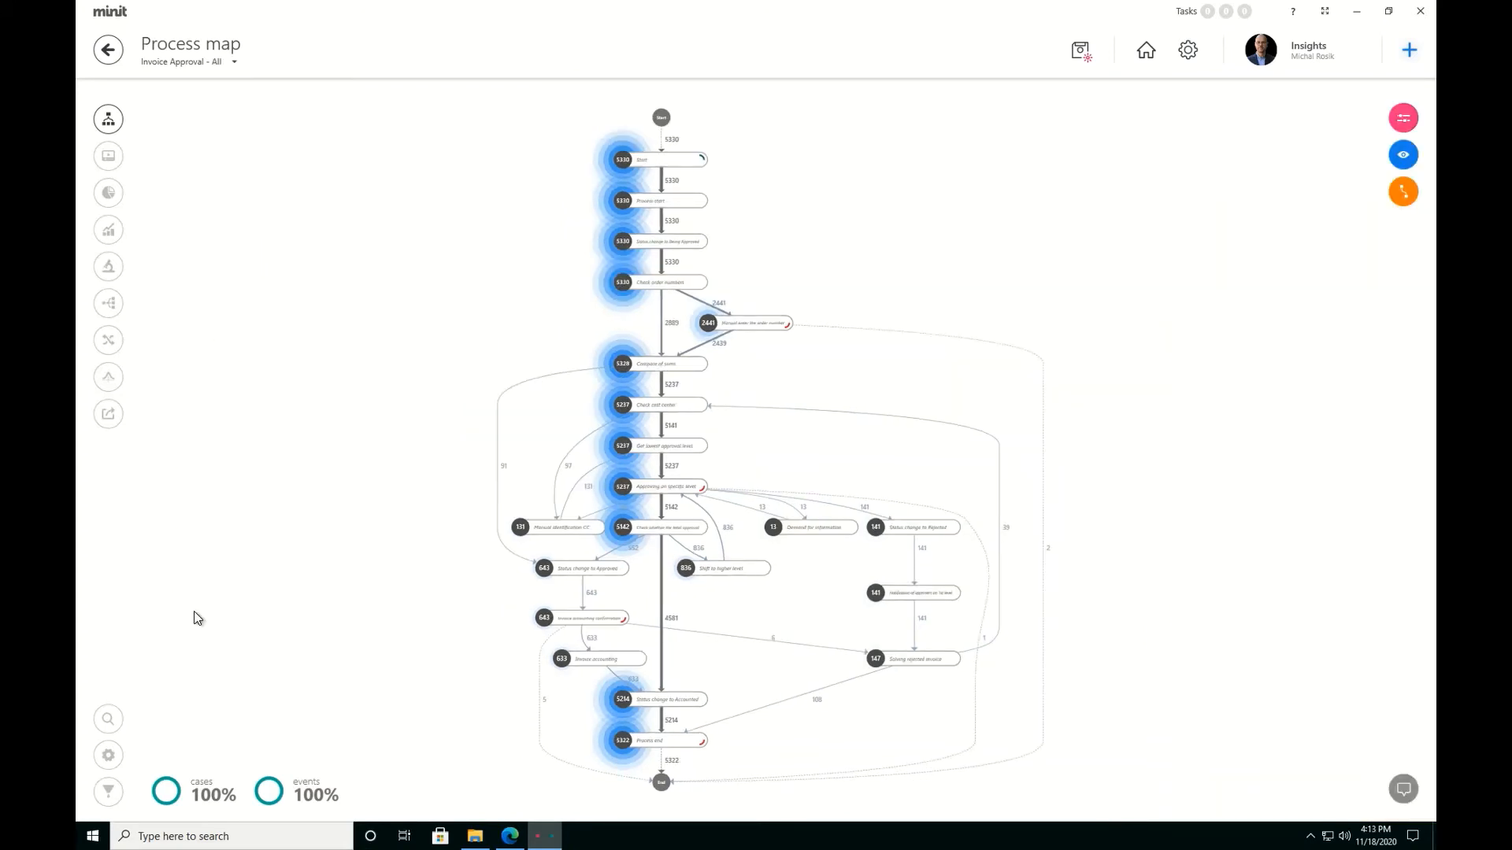
In Process compare, remove the Demo w gateways modif layer and load Demo w gateways modif.bpmn from the Desktop as a BPMN layer
click(110, 342)
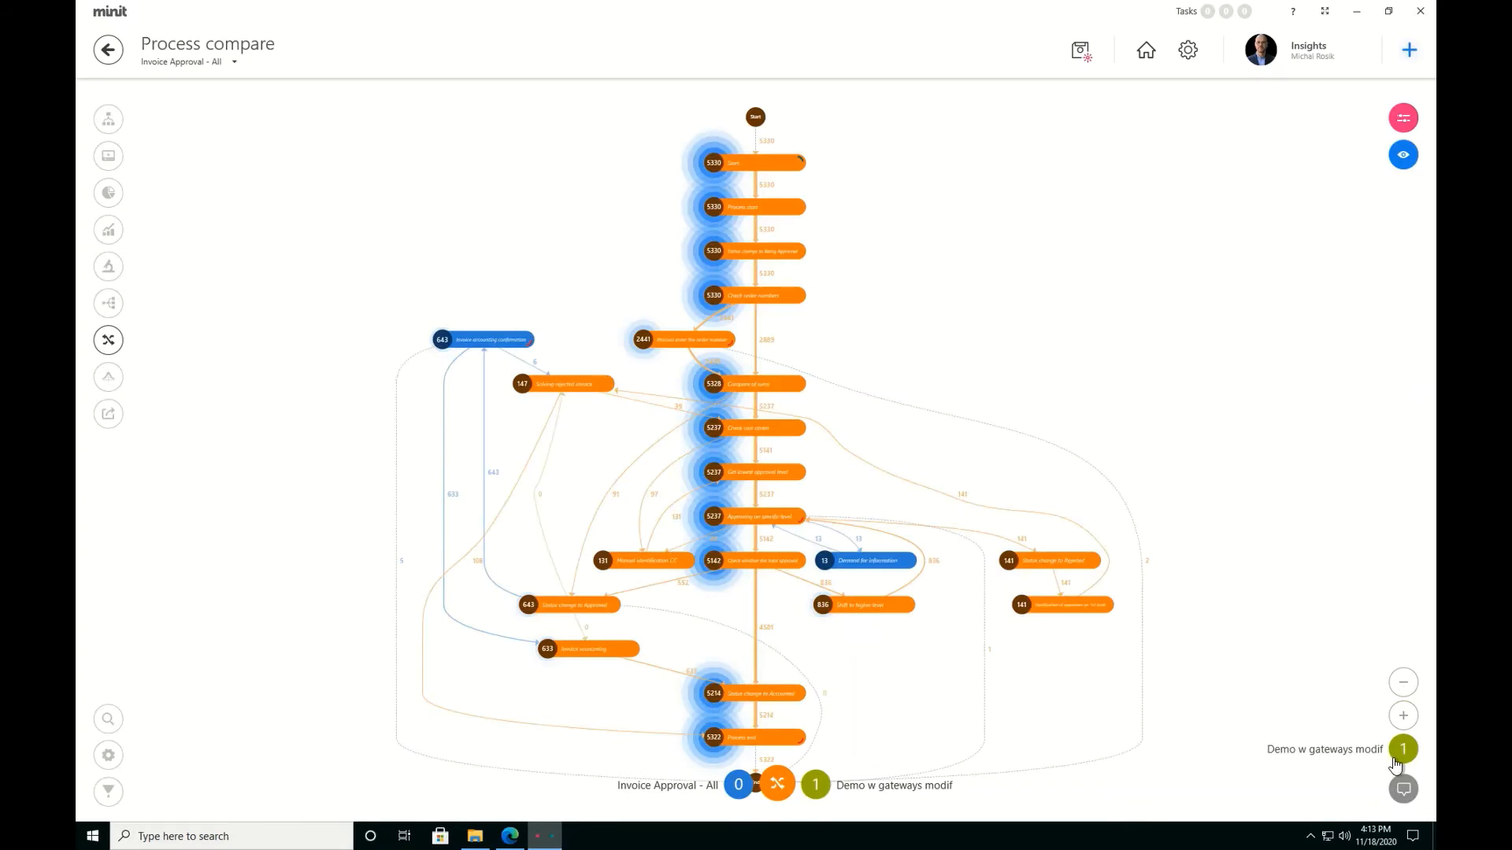
click(1401, 687)
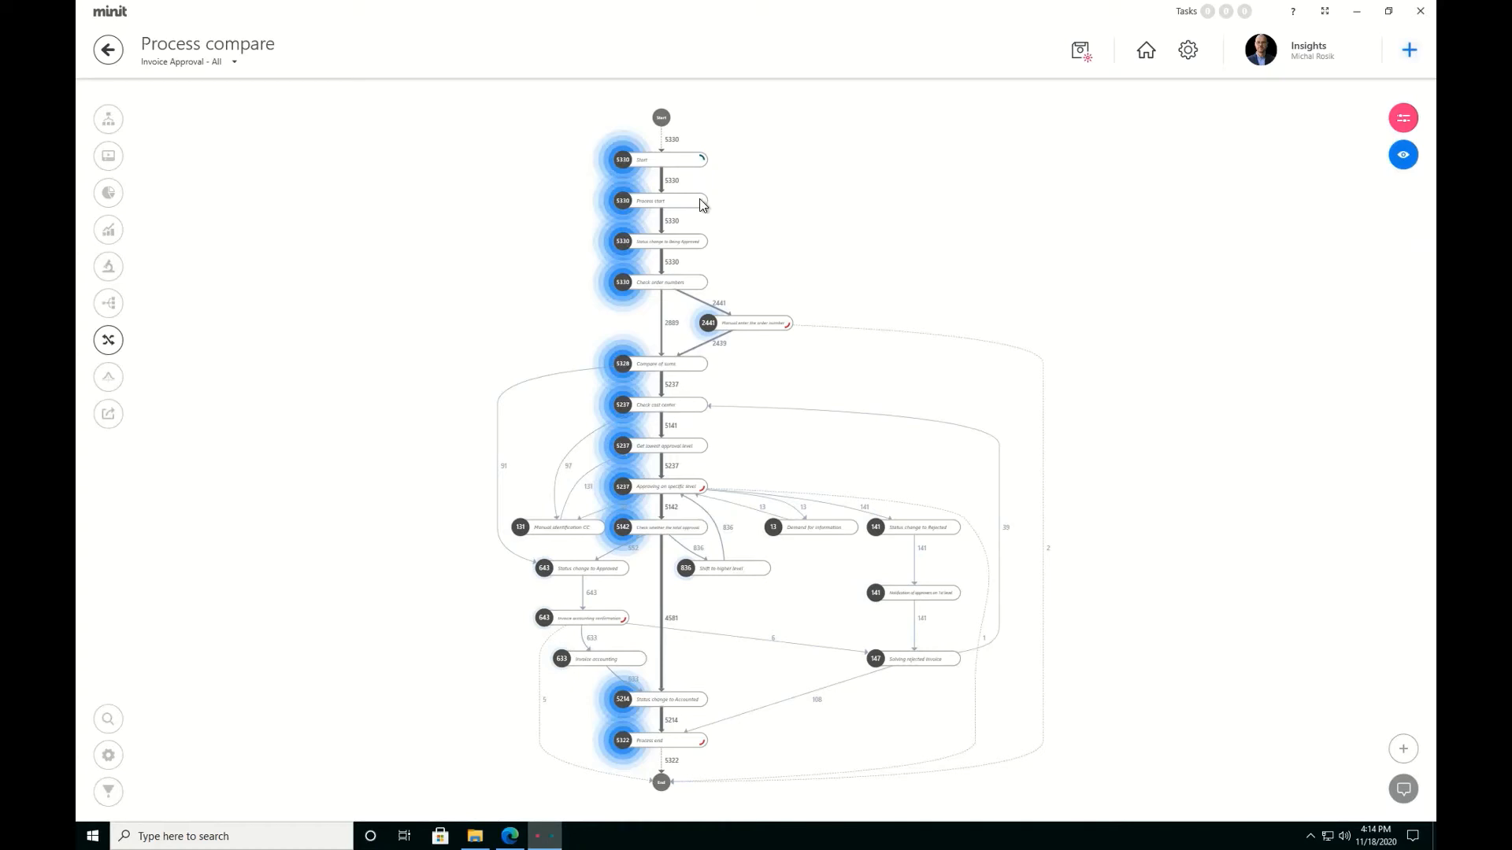
click(1403, 752)
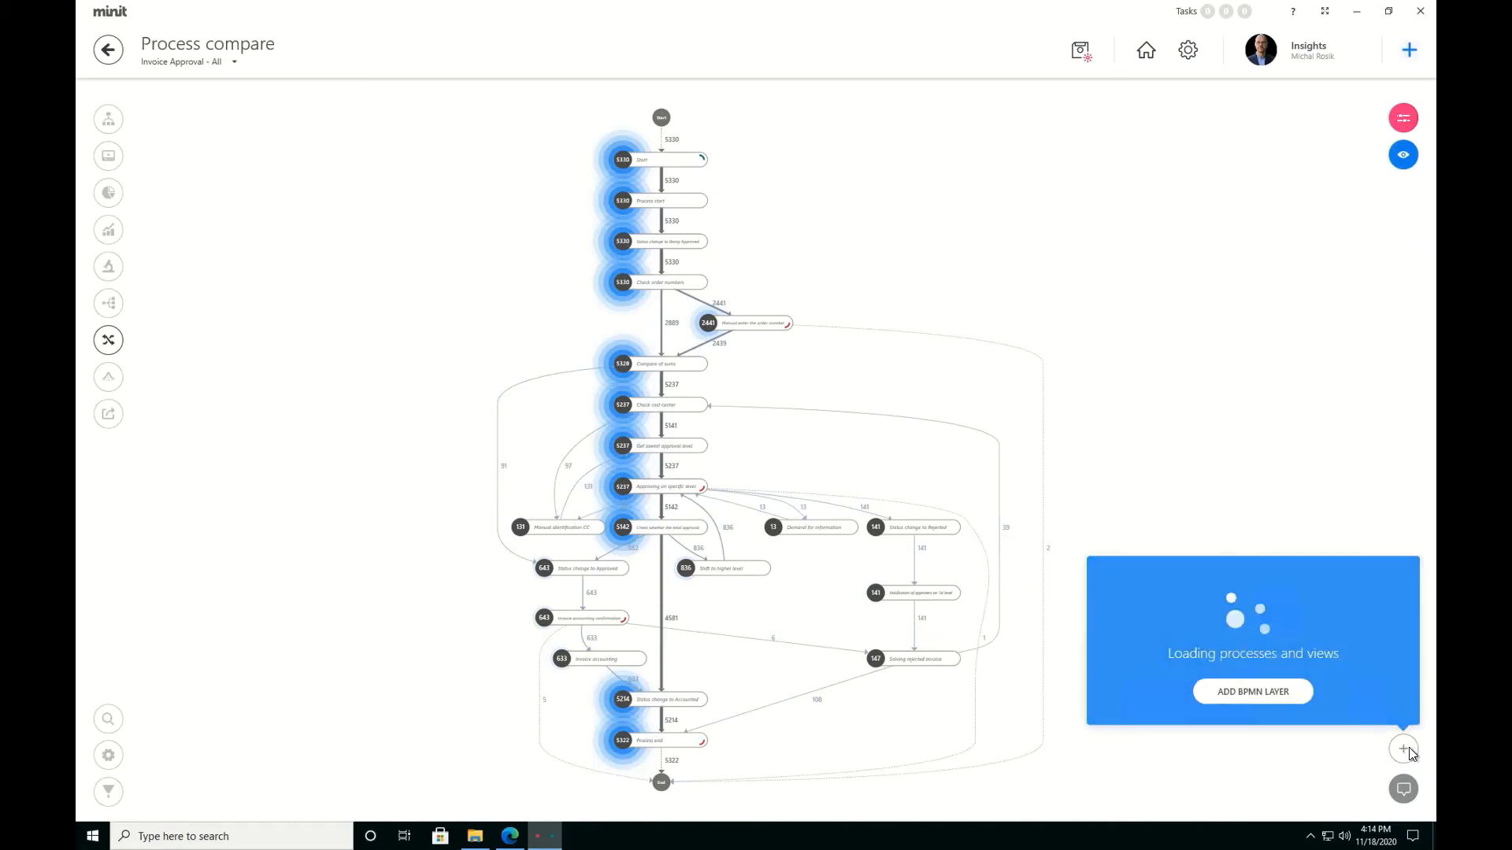
click(1242, 693)
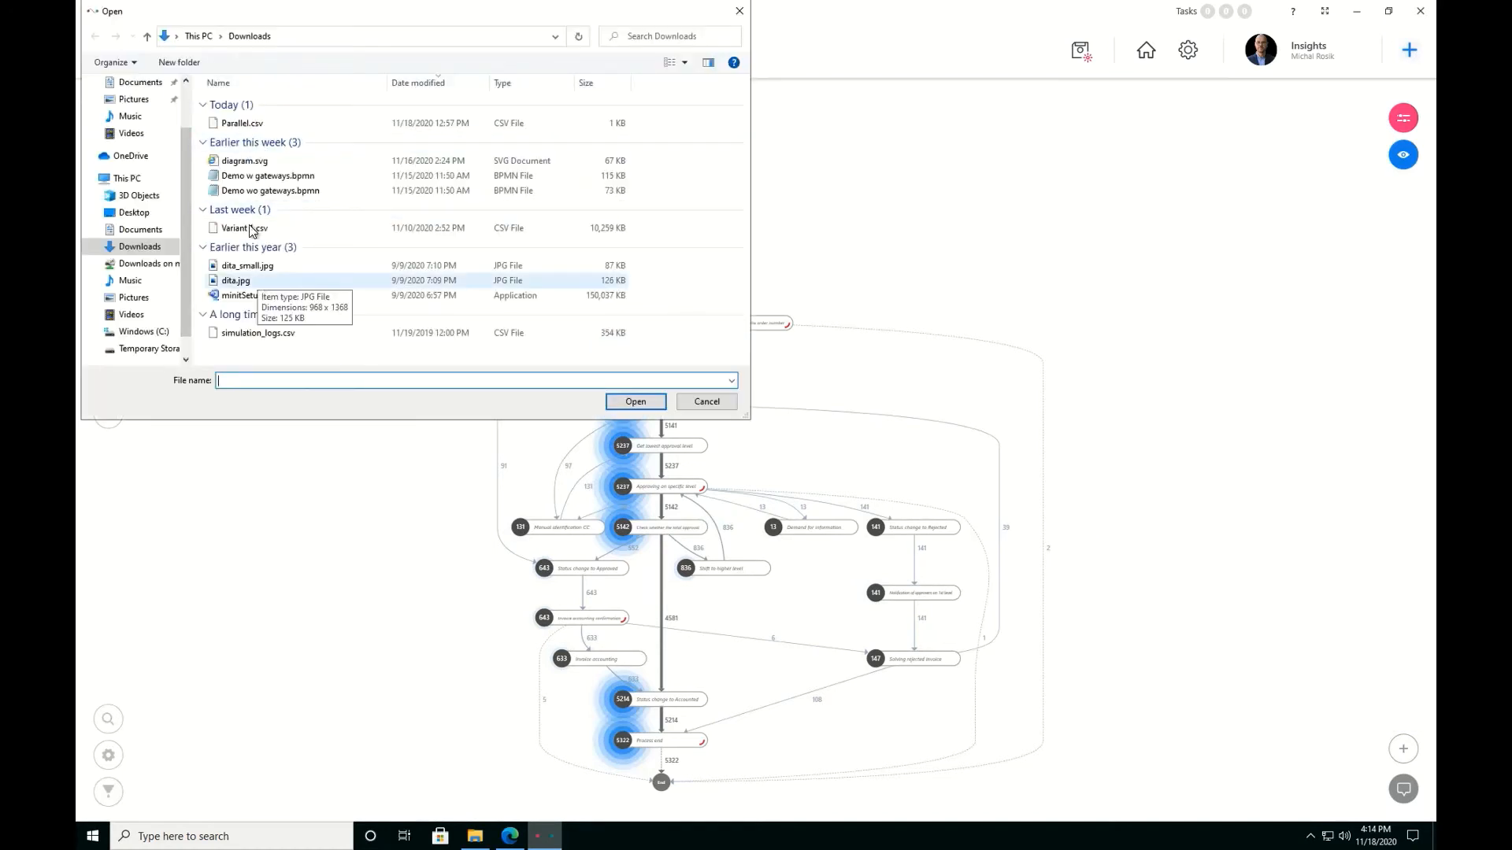
click(134, 212)
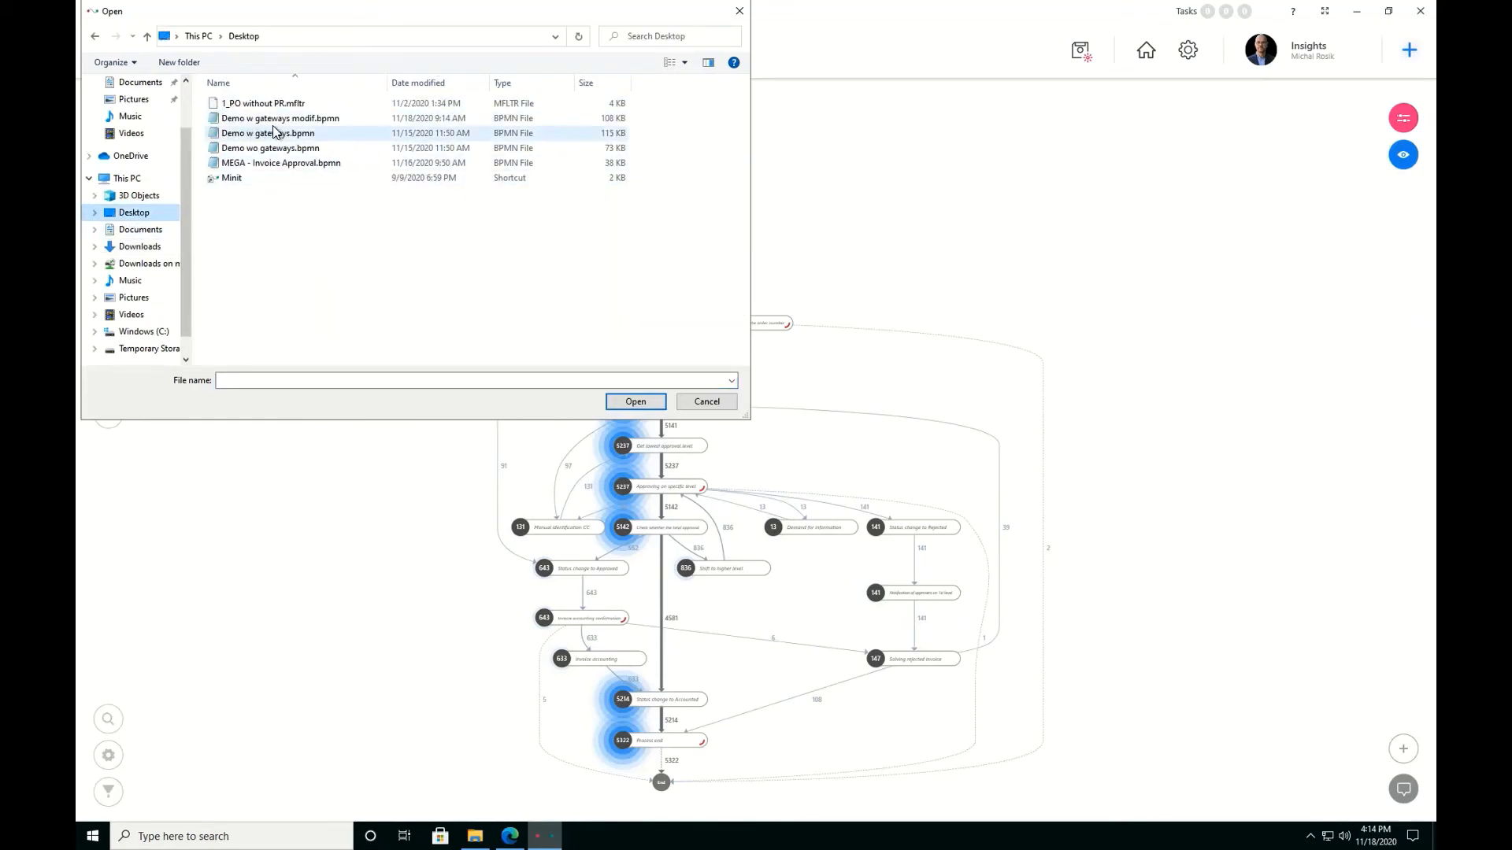
click(279, 122)
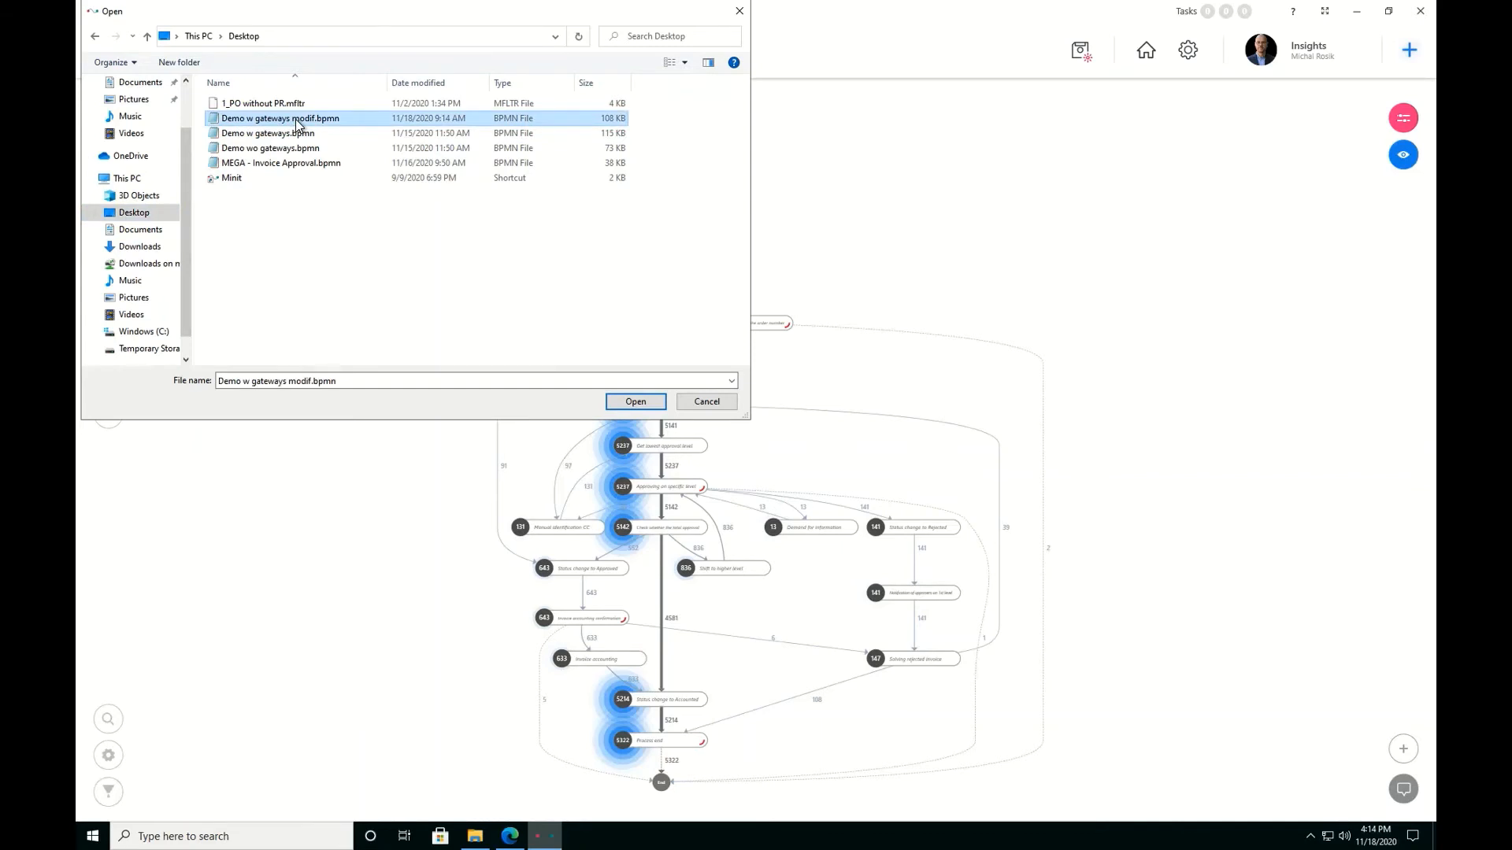
double_click(293, 124)
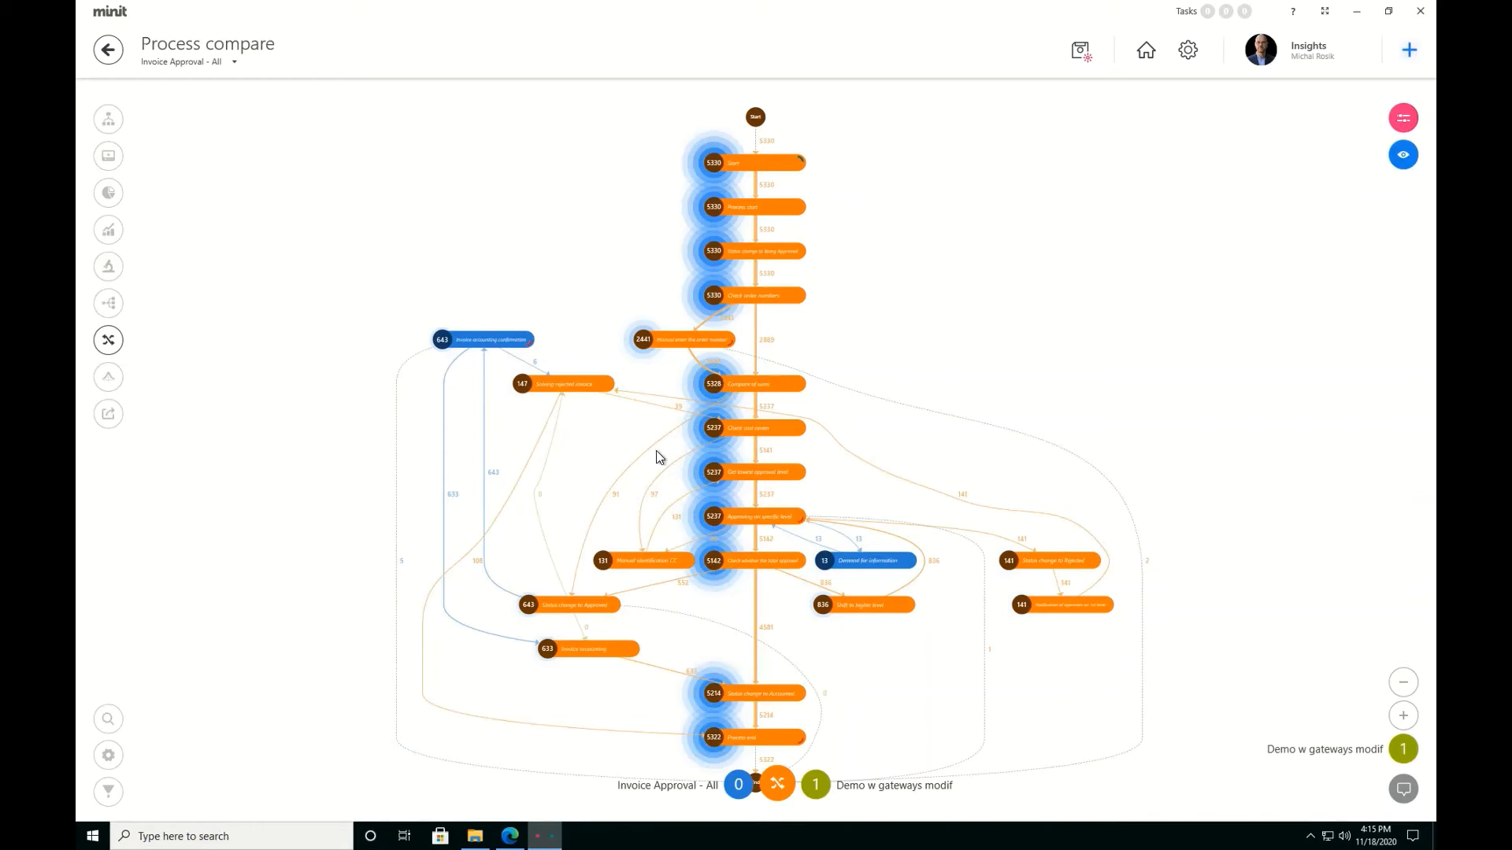
Examine the differences between the mined process and the BPMN layer, and switch the comparison map to the performance metric Mean duration
scroll(547, 319, up, 2)
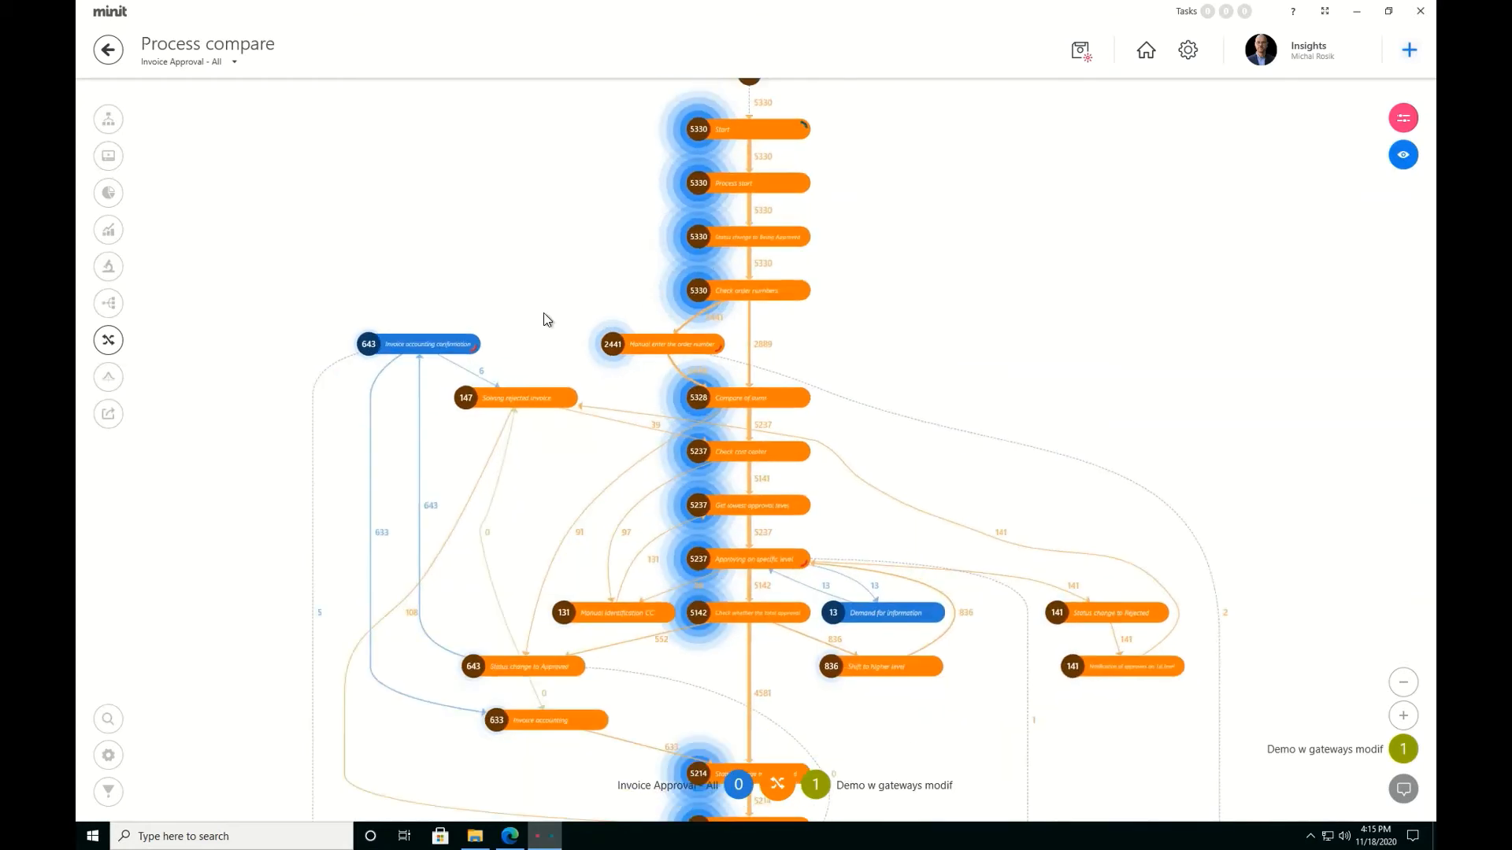
scroll(547, 319, up, 2)
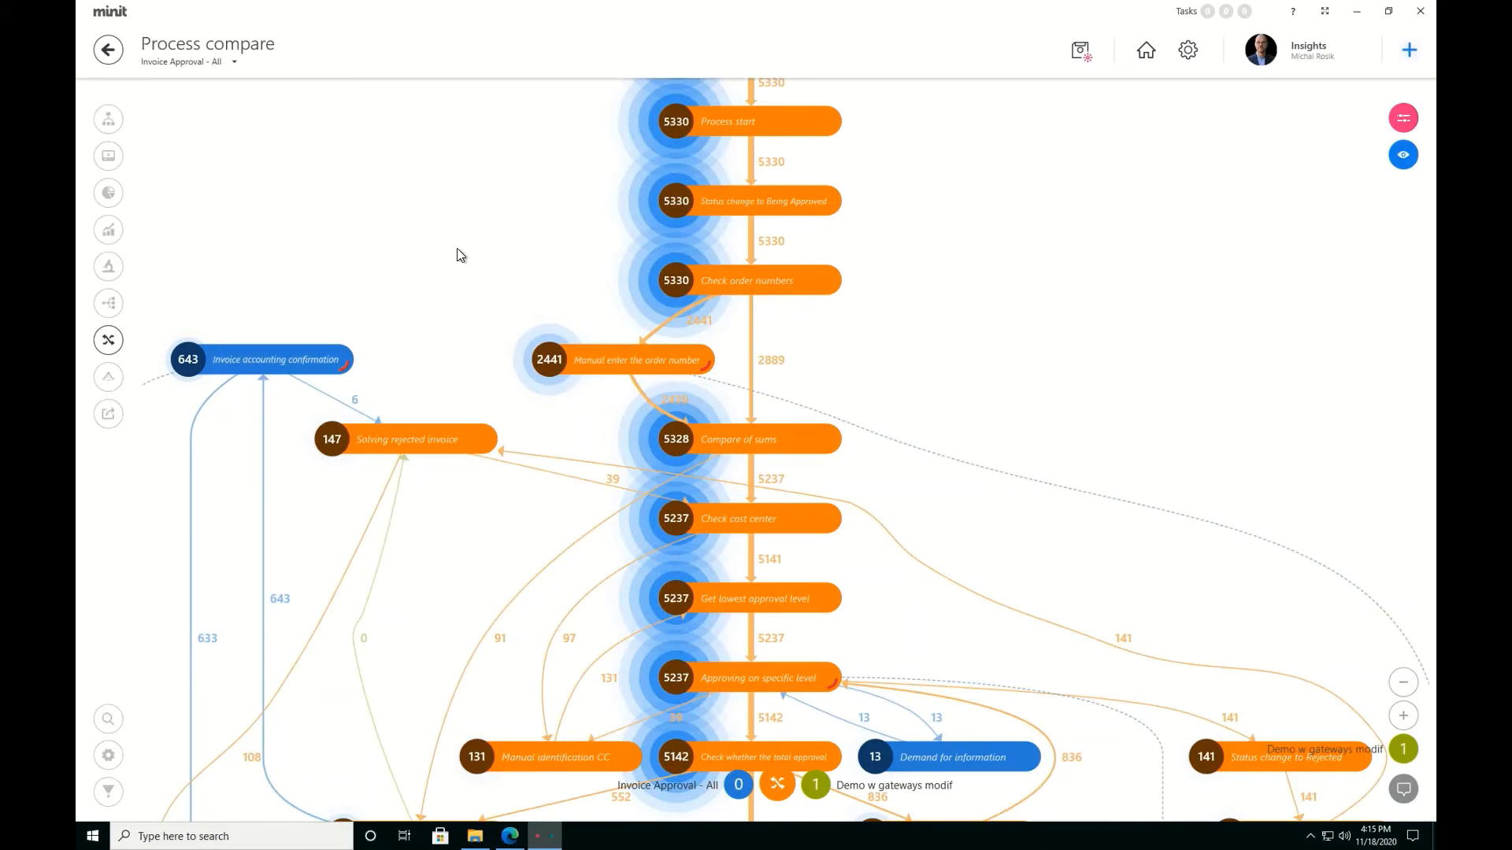
scroll(479, 494, down, 5)
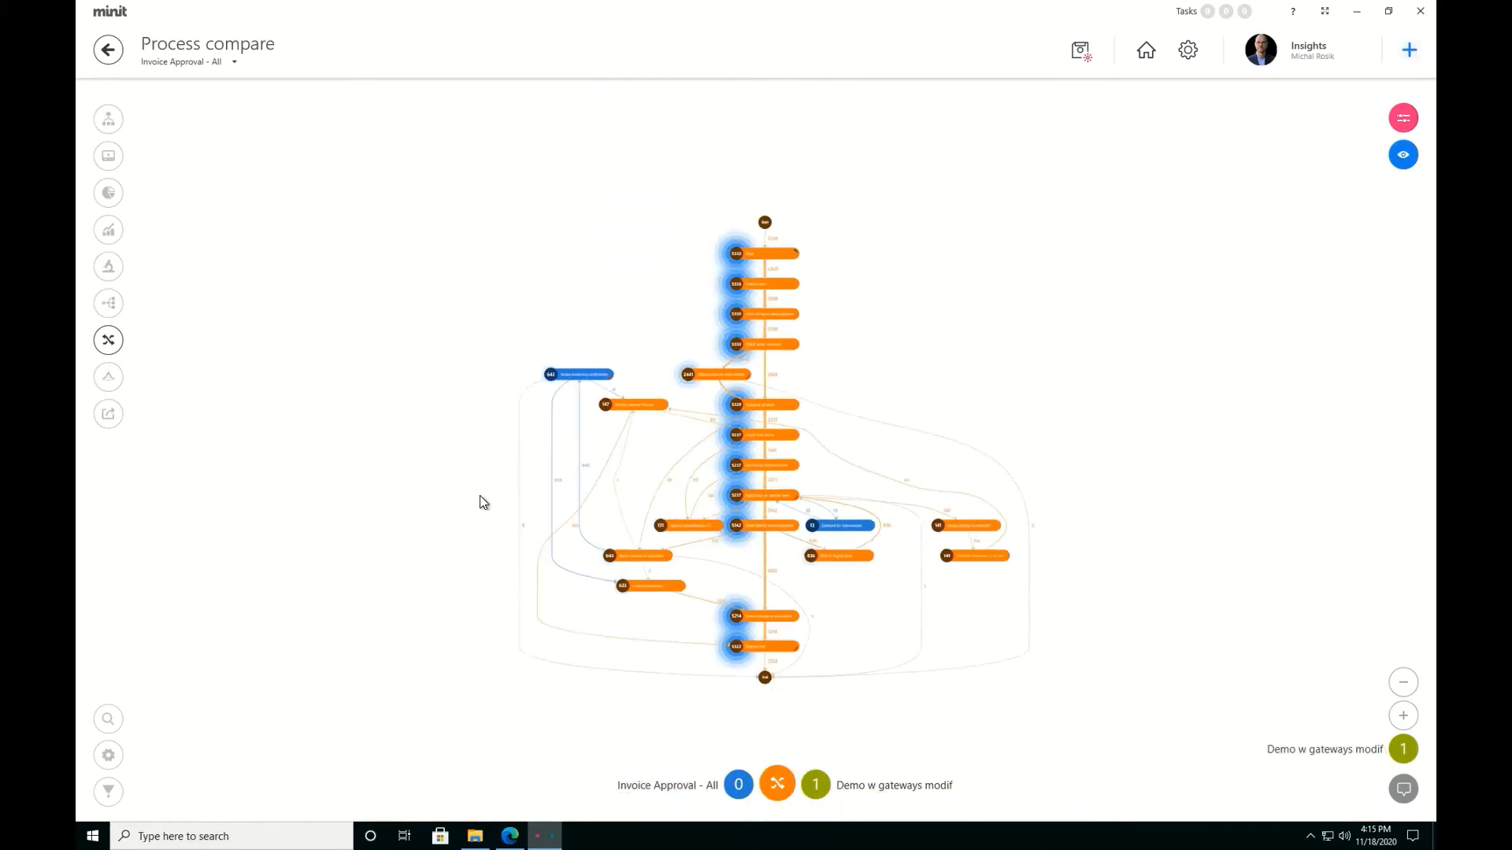
scroll(480, 496, up, 5)
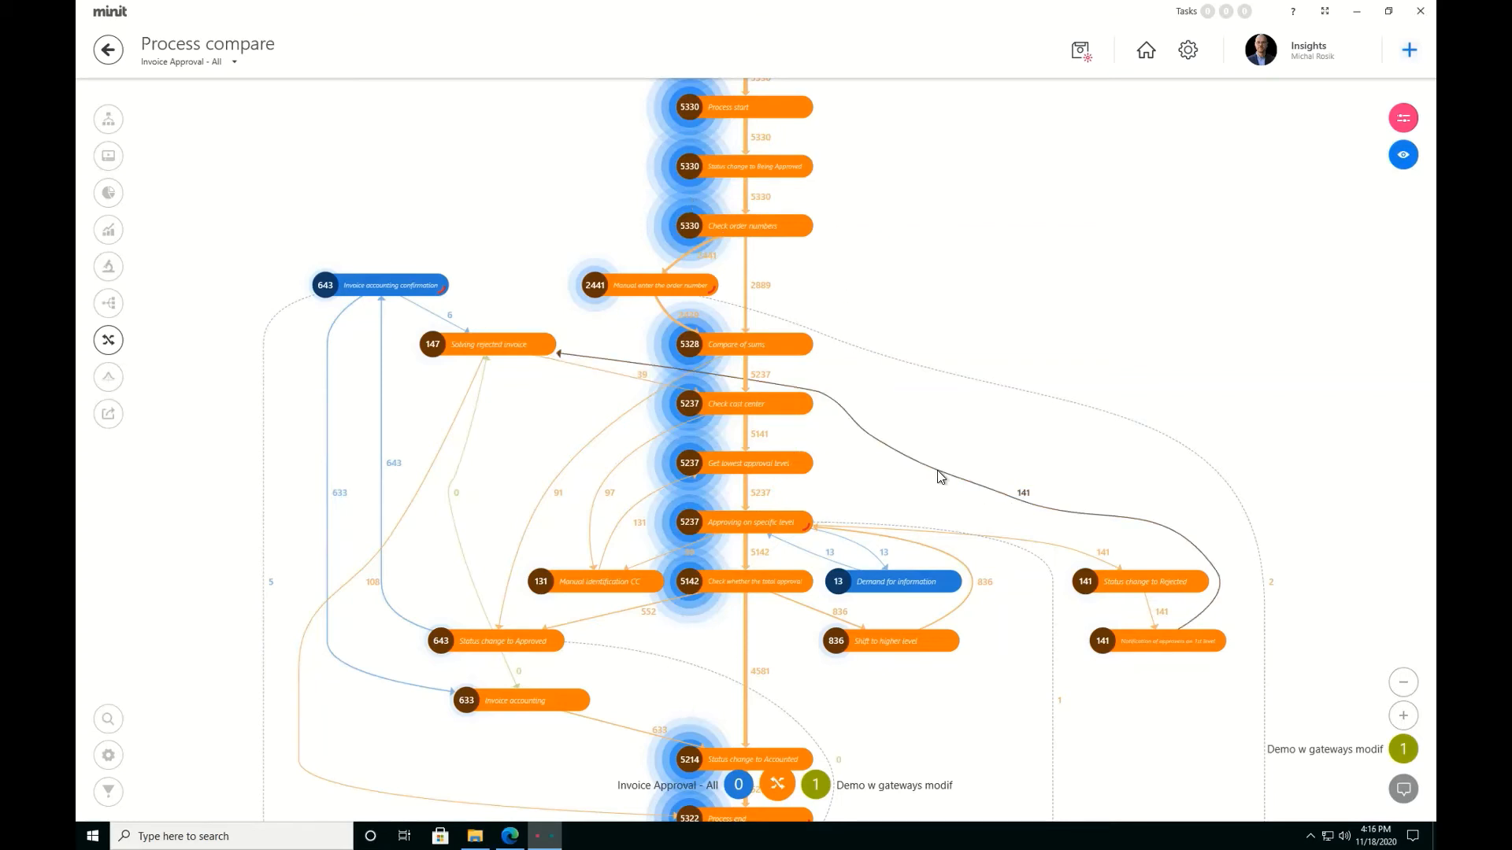
click(1403, 118)
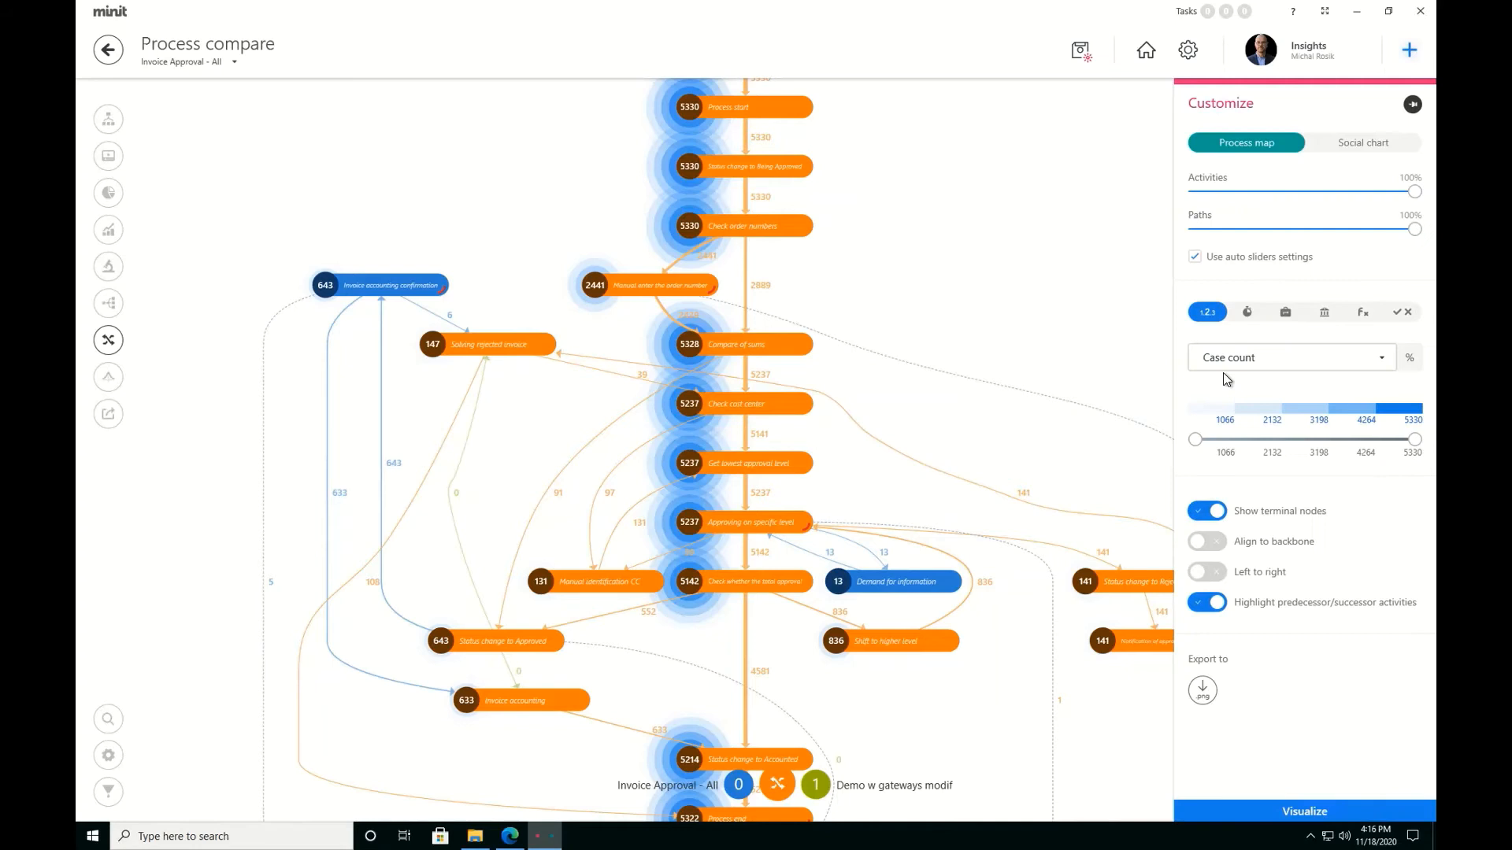
click(1247, 312)
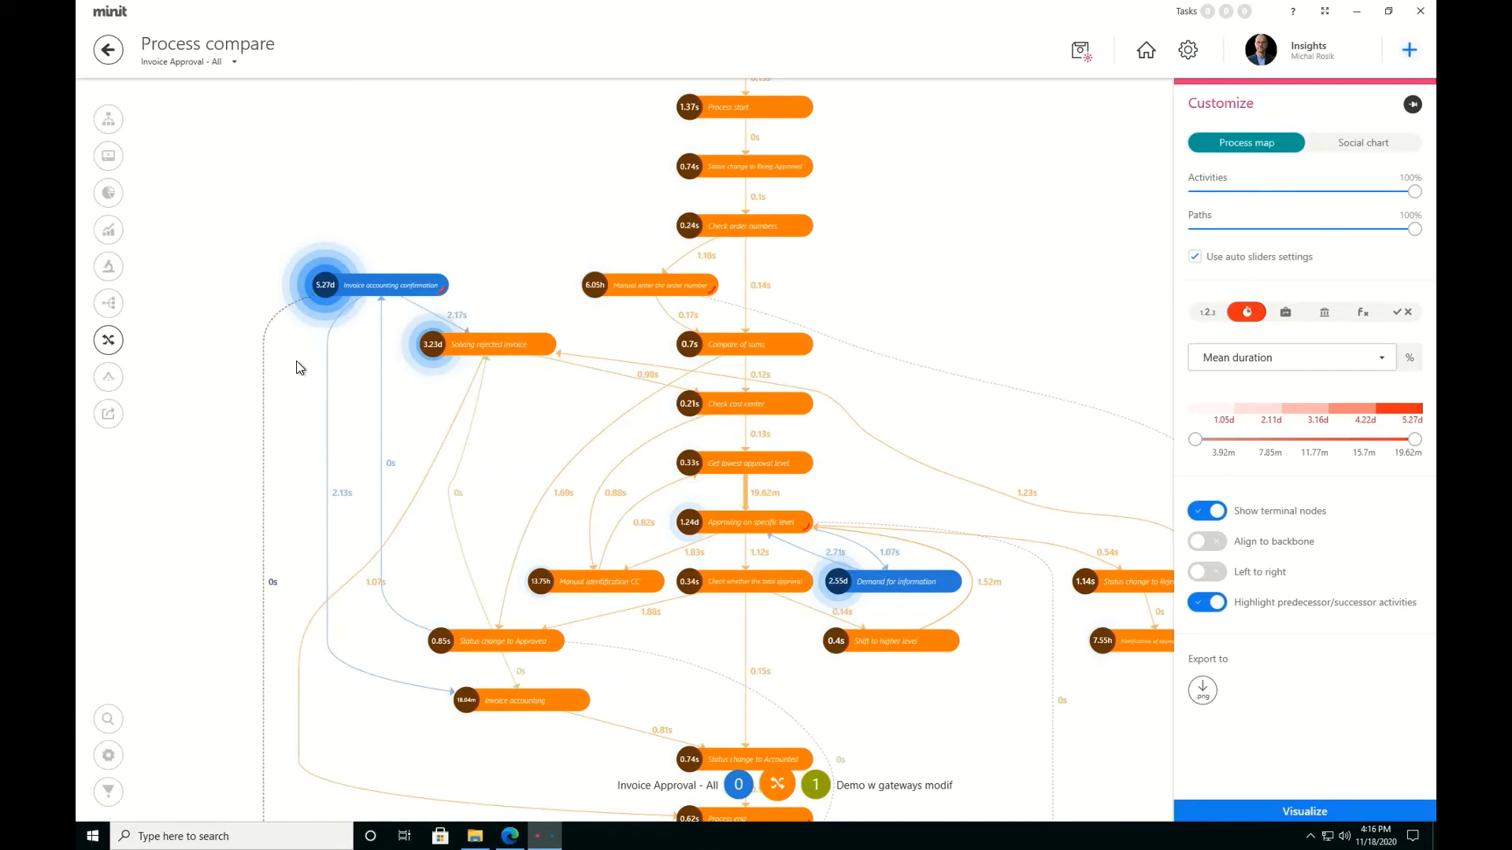
Apply a case attribute filter that includes cases whose Activity is Invoice accounting confirmation, and open the process map
click(109, 792)
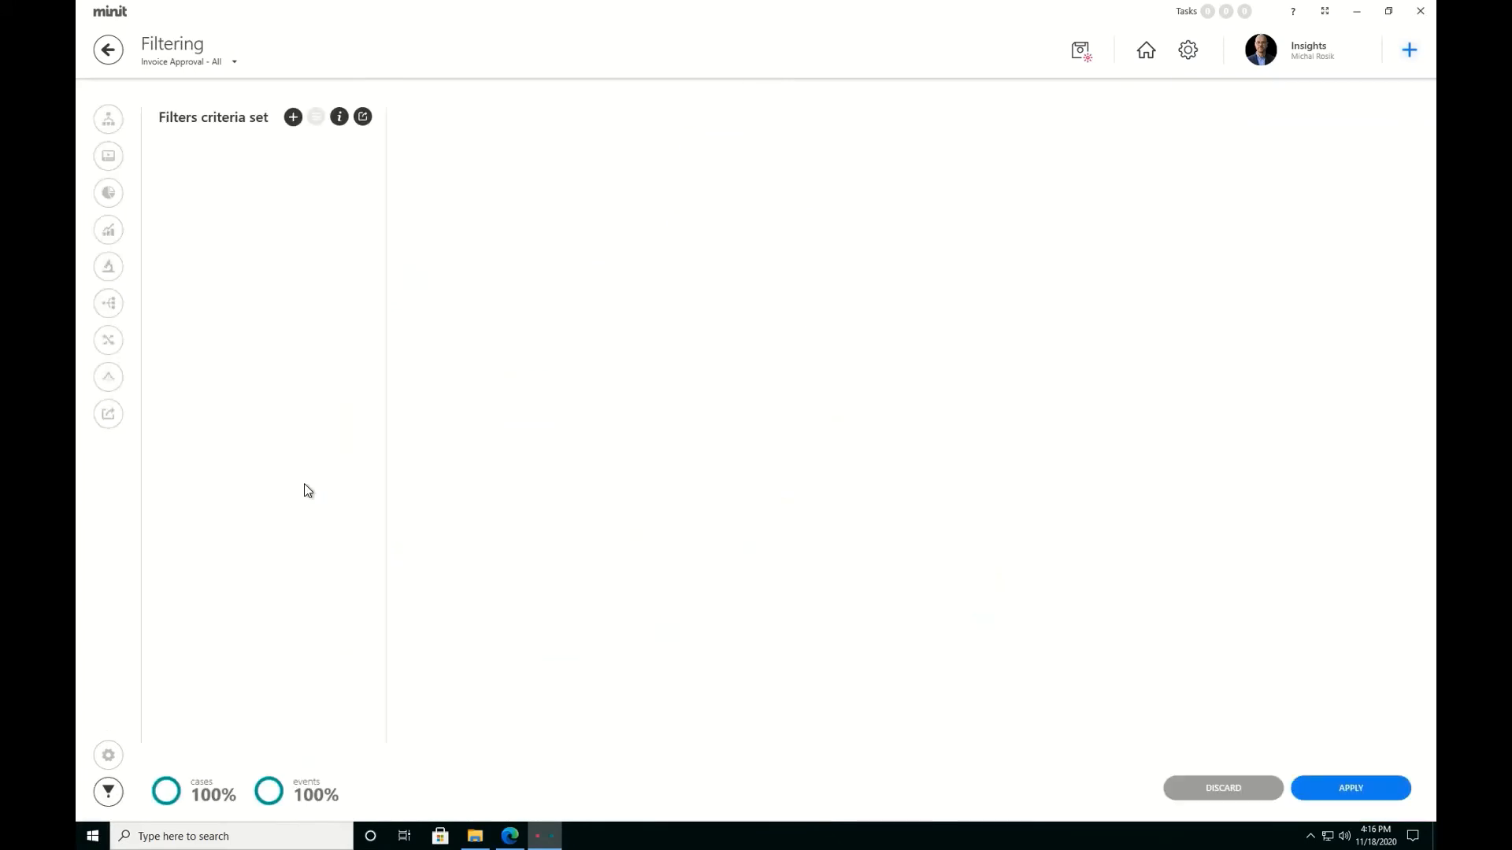
click(295, 118)
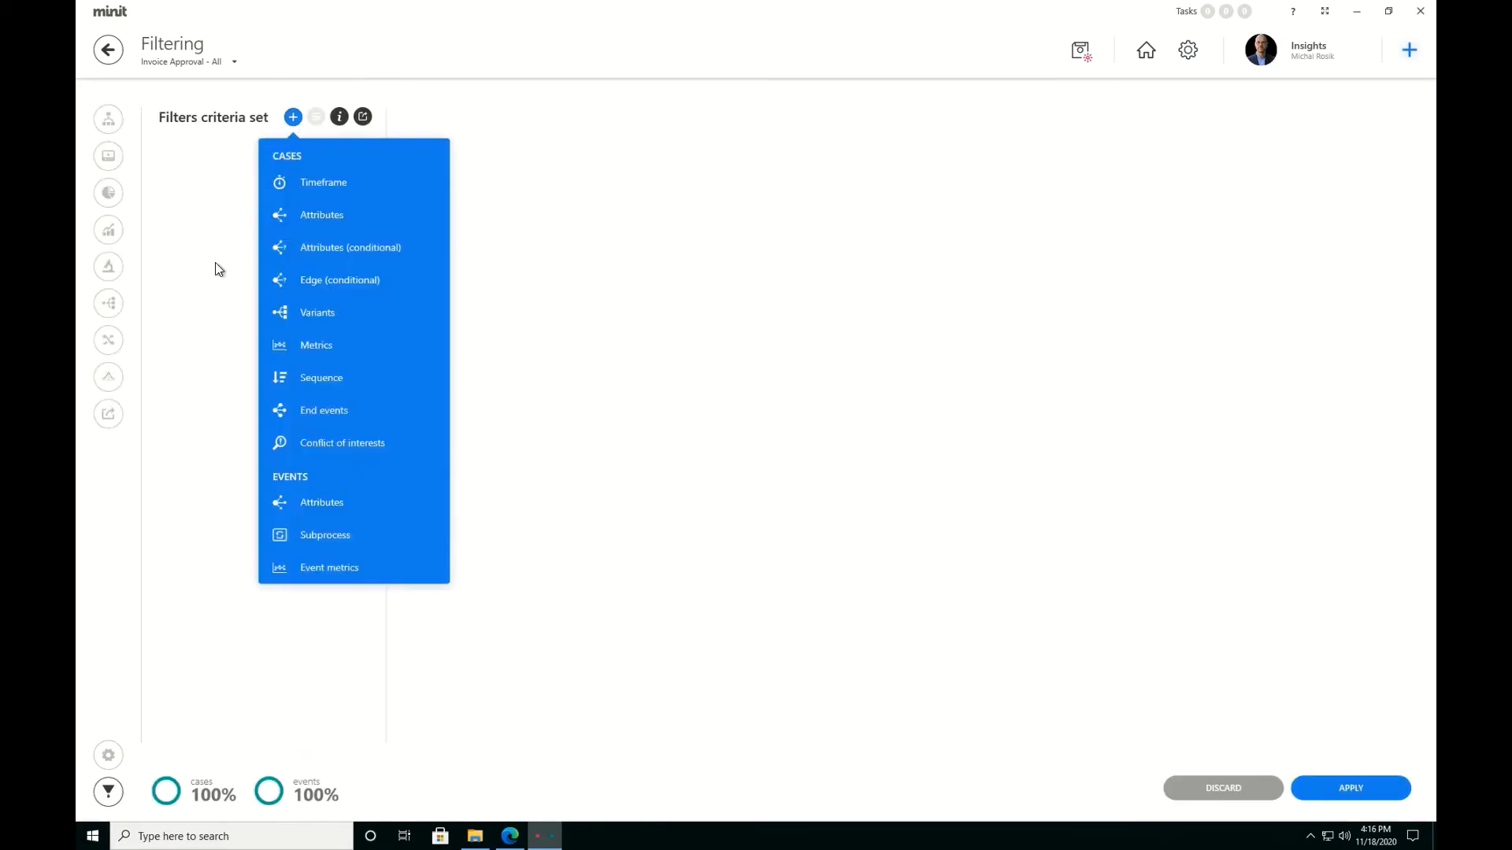
click(306, 218)
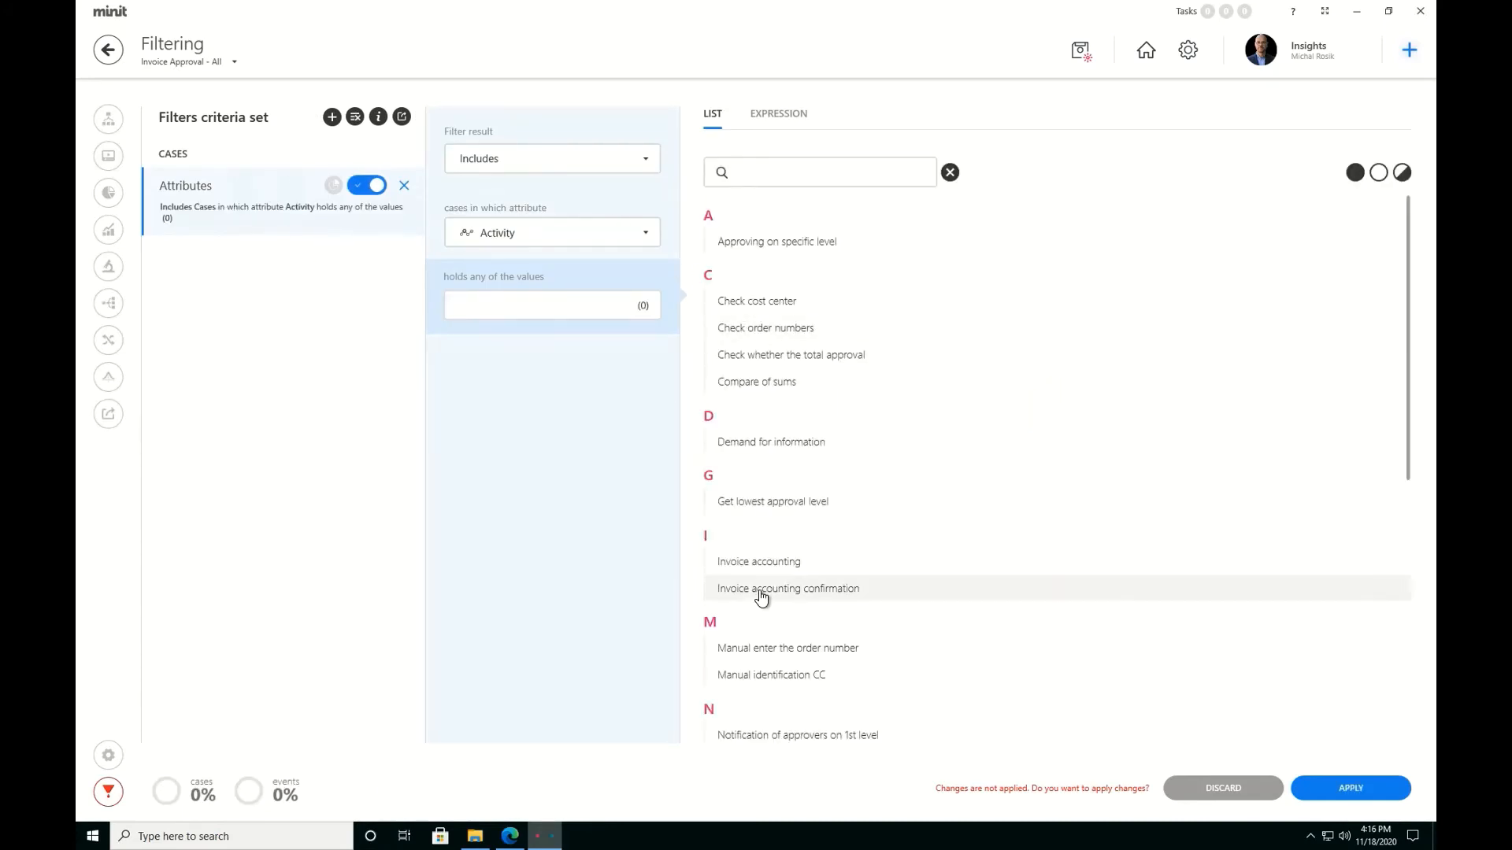
click(795, 590)
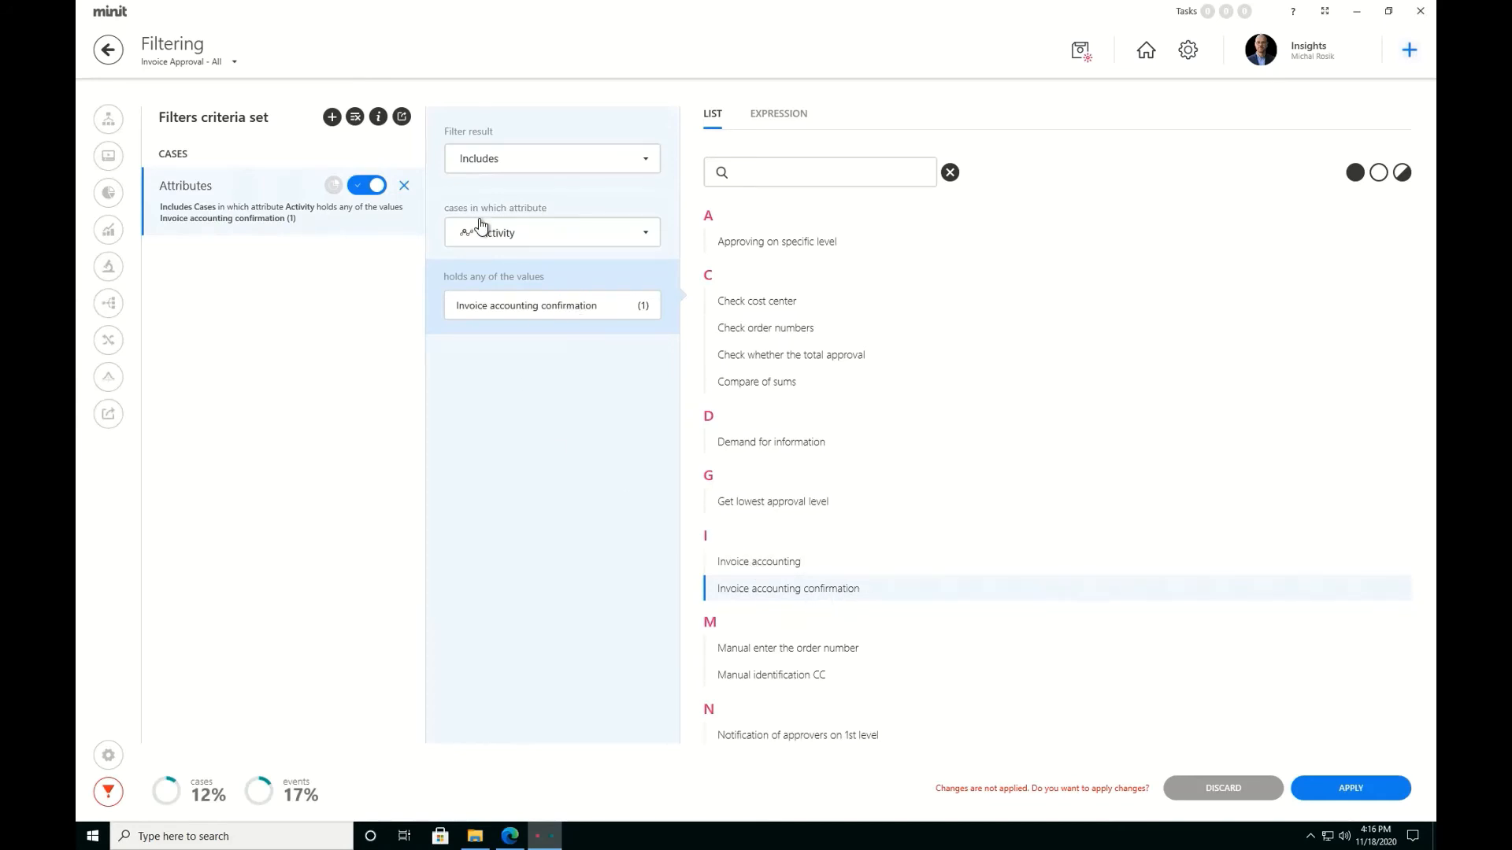
mouse_move(200, 799)
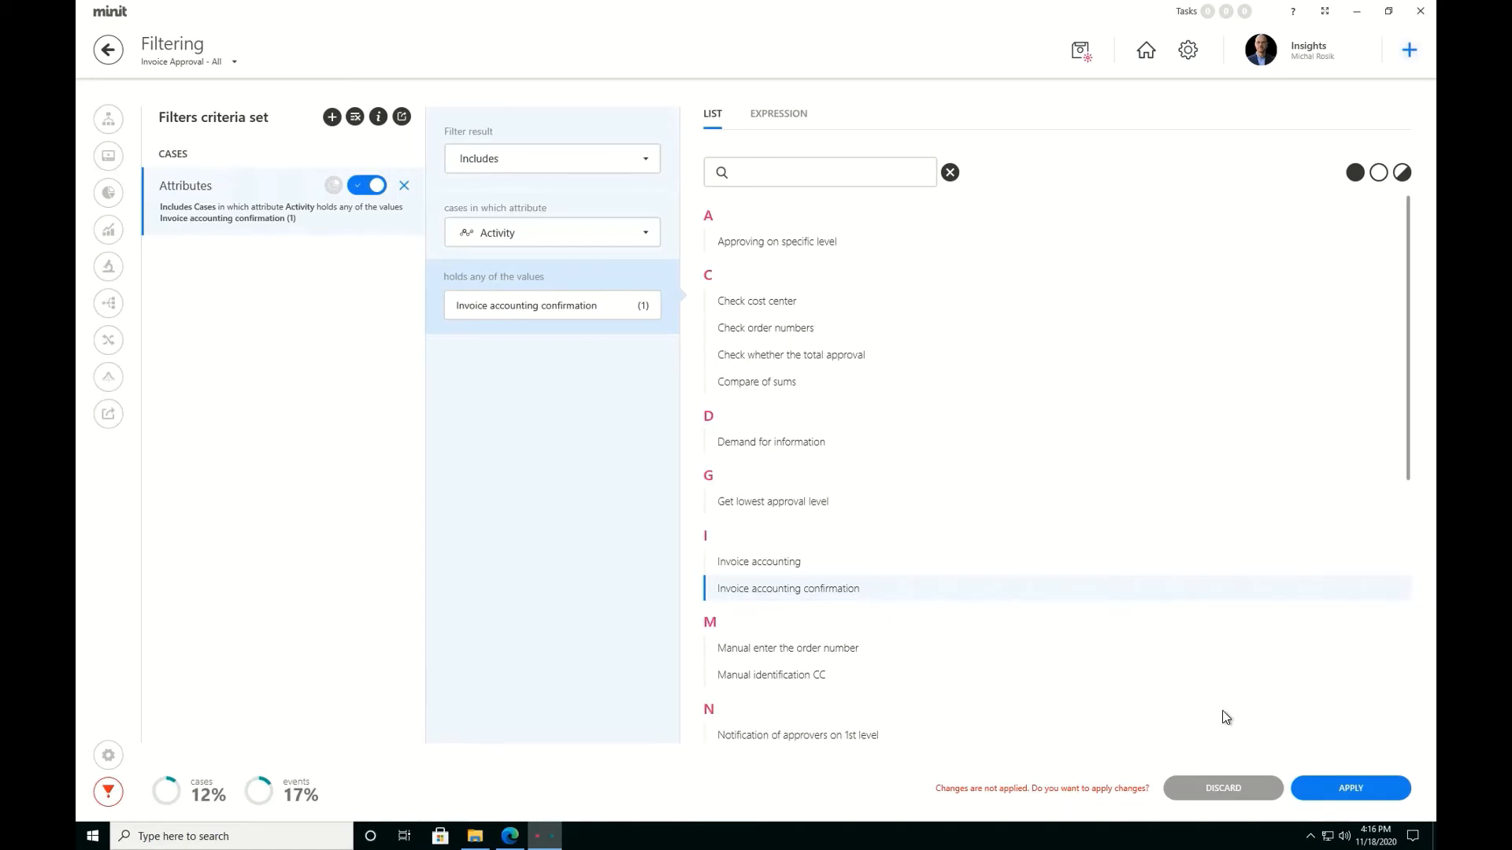
click(1334, 787)
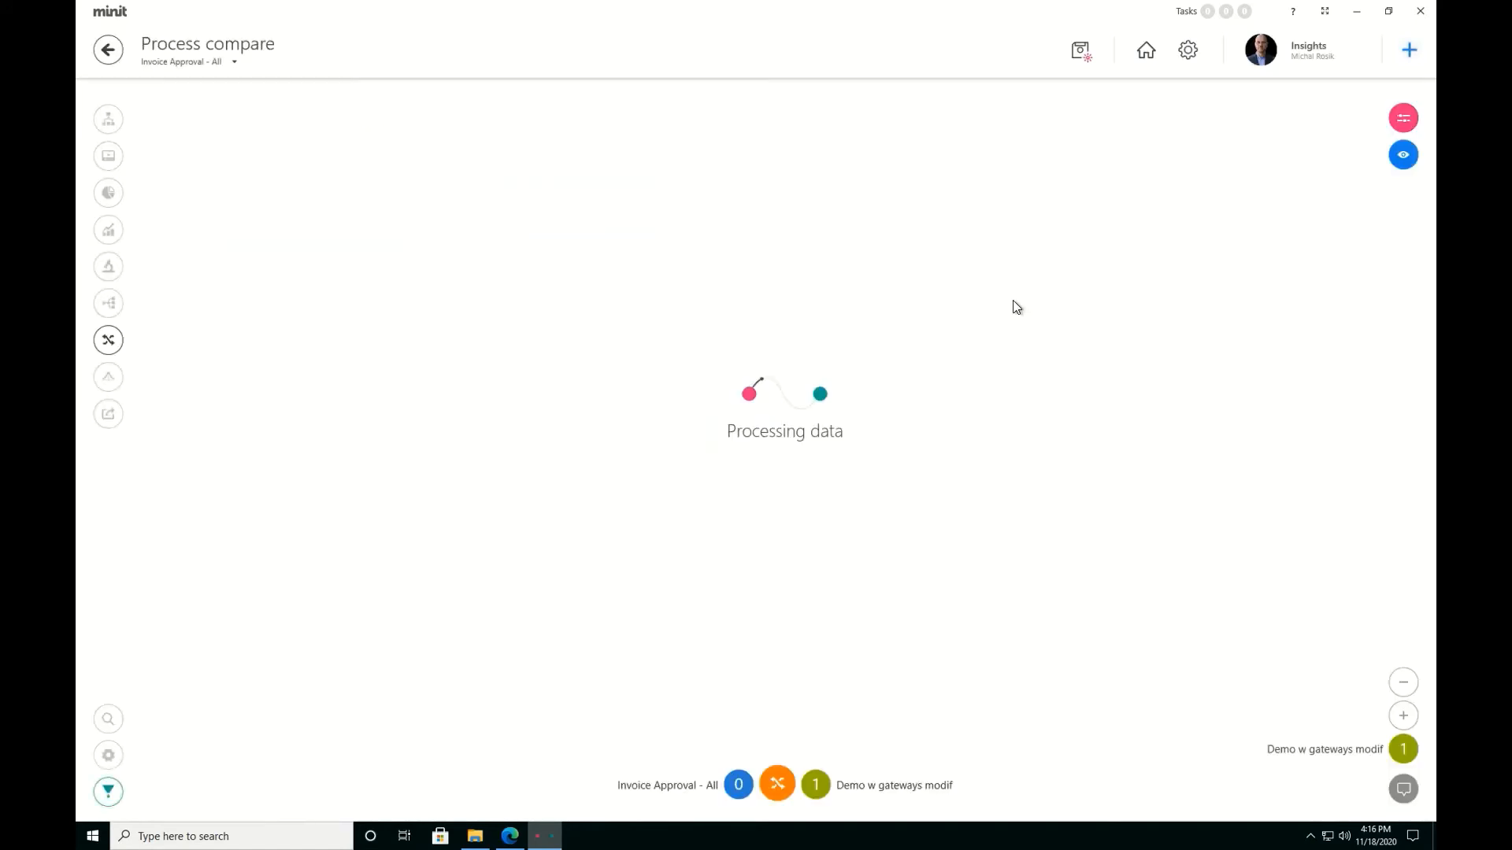
click(108, 121)
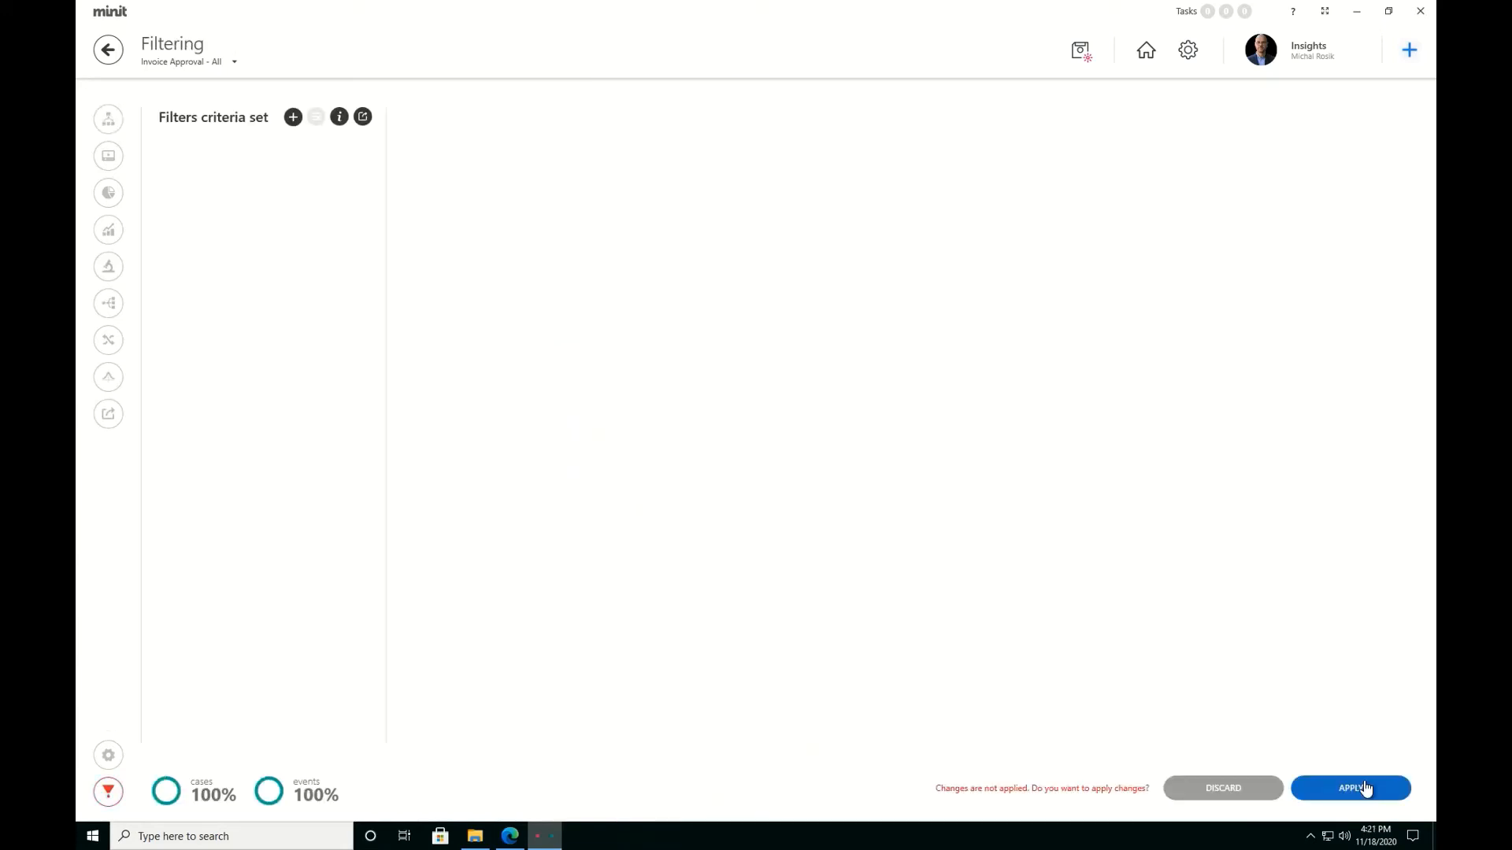
Apply the empty filter criteria set and switch the process map to the frequency metric Case count
click(1364, 788)
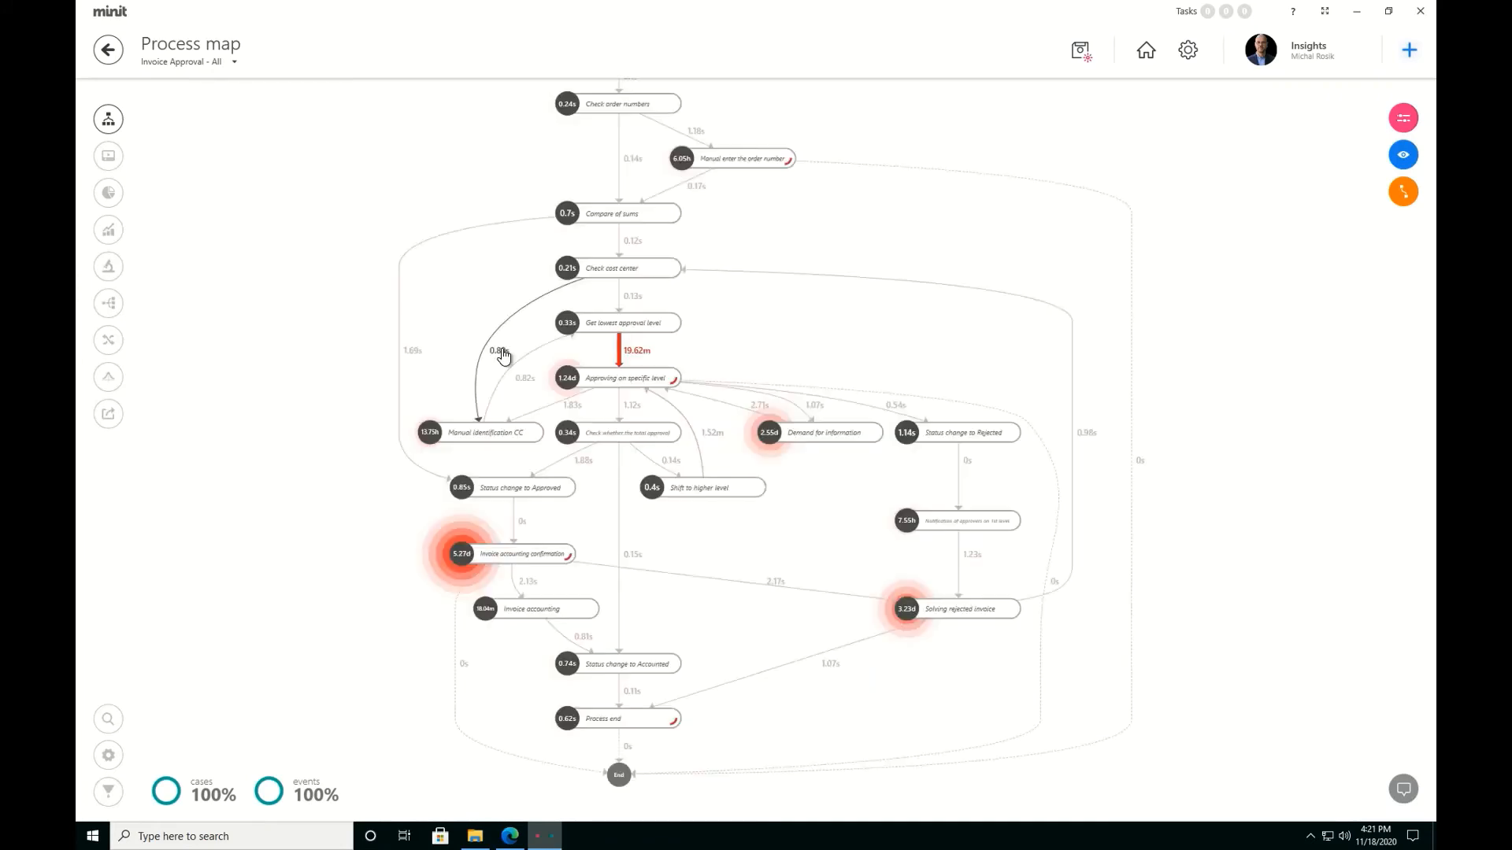
click(1405, 117)
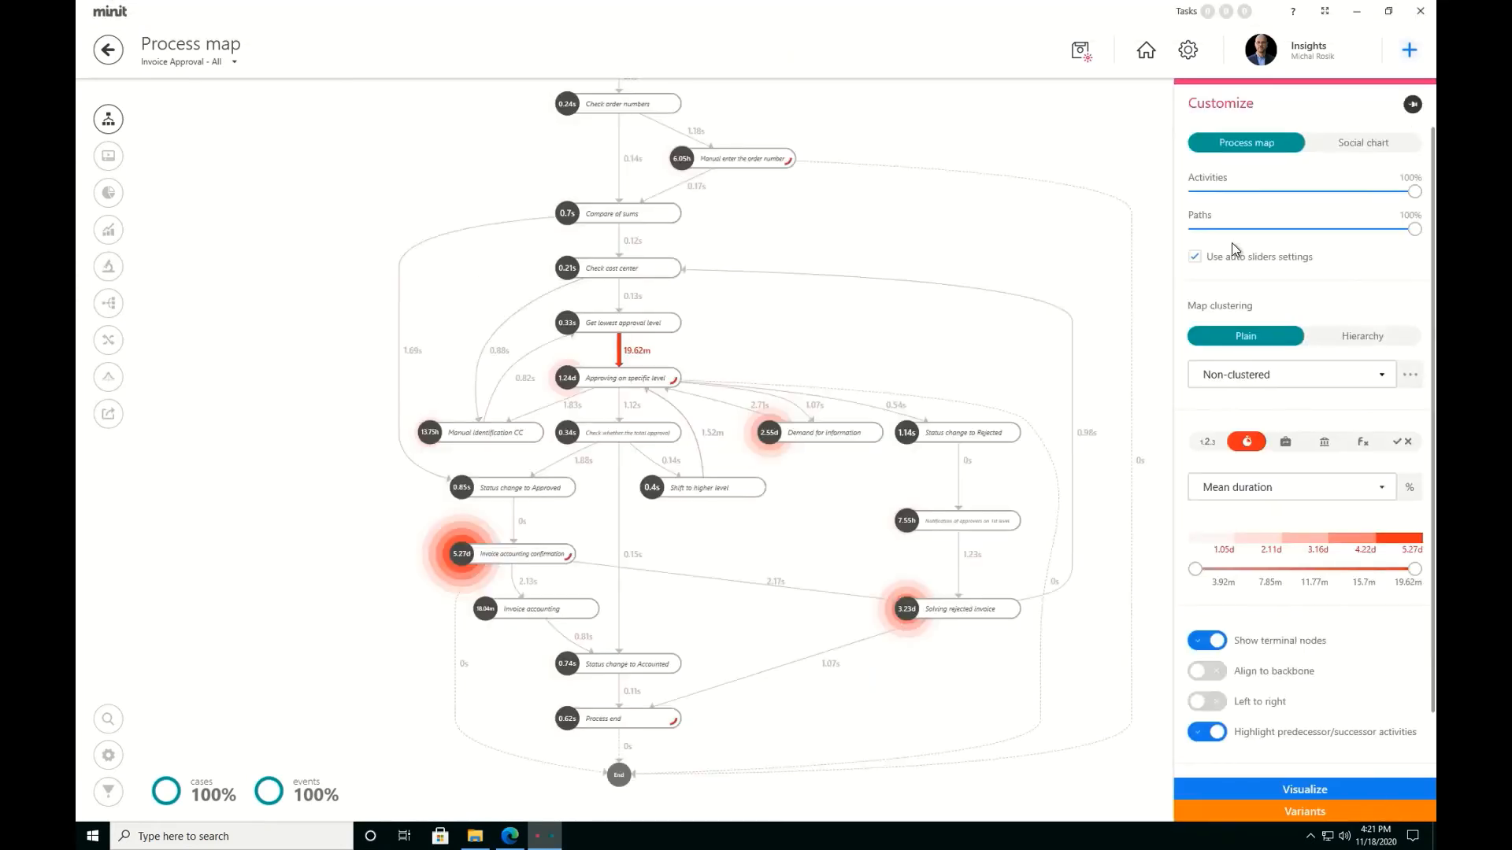
click(1205, 441)
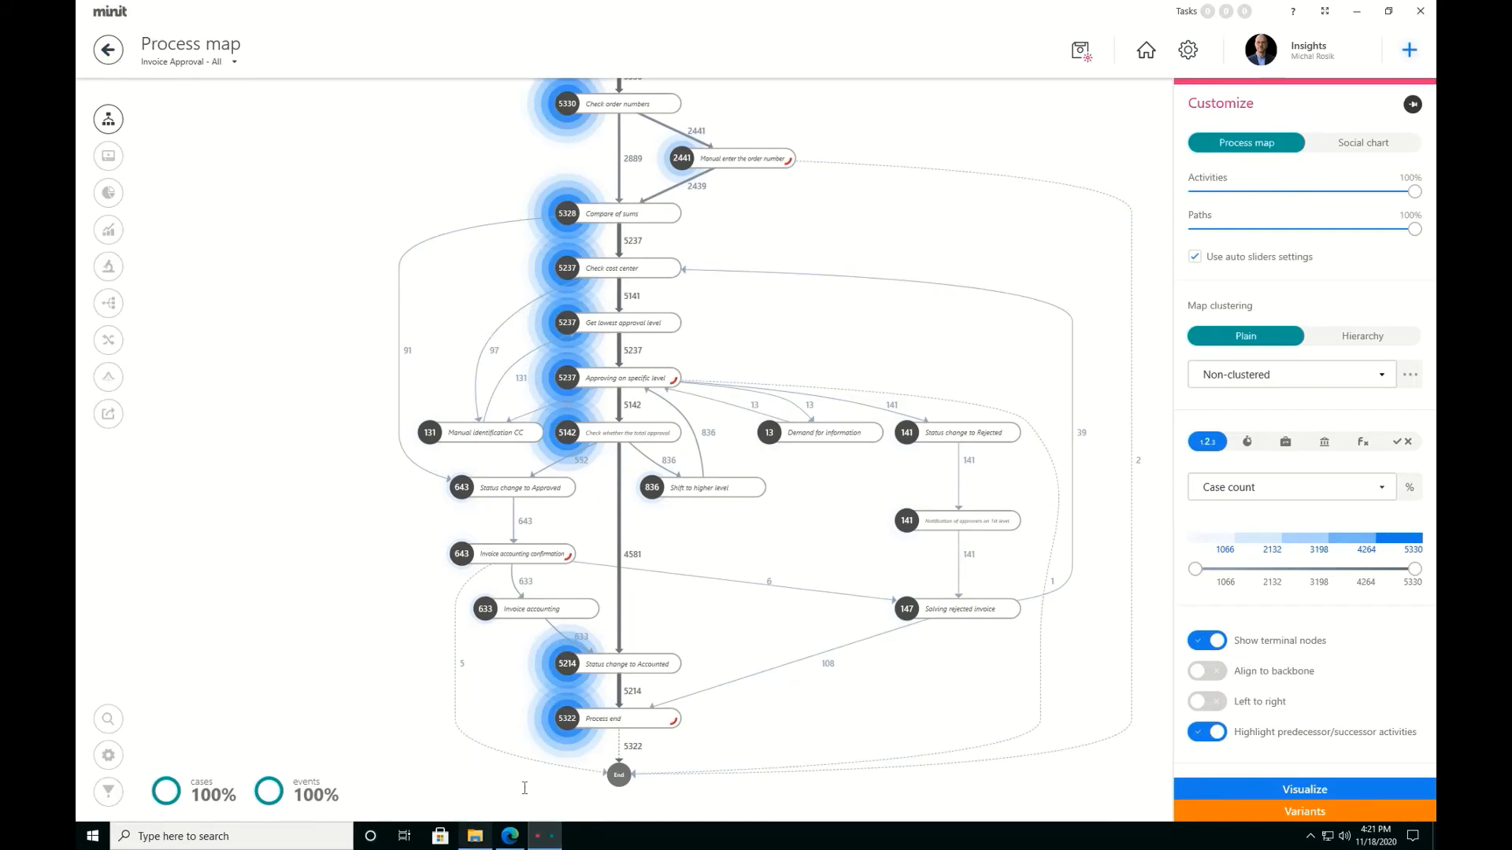
Switch to the Edge browser and log in to Minit Dashboards with the saved credentials
click(510, 836)
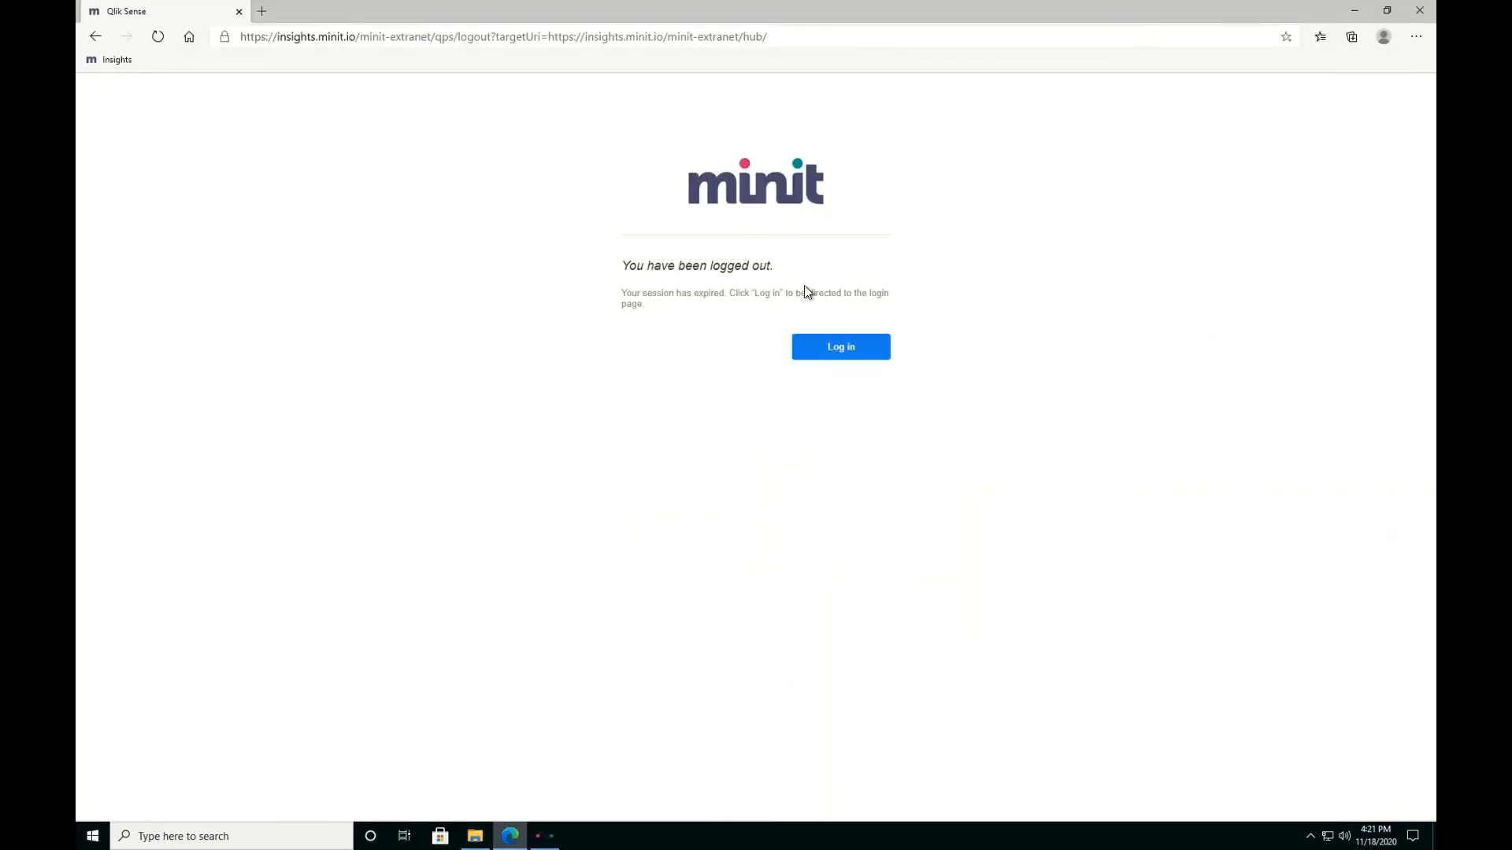
click(829, 347)
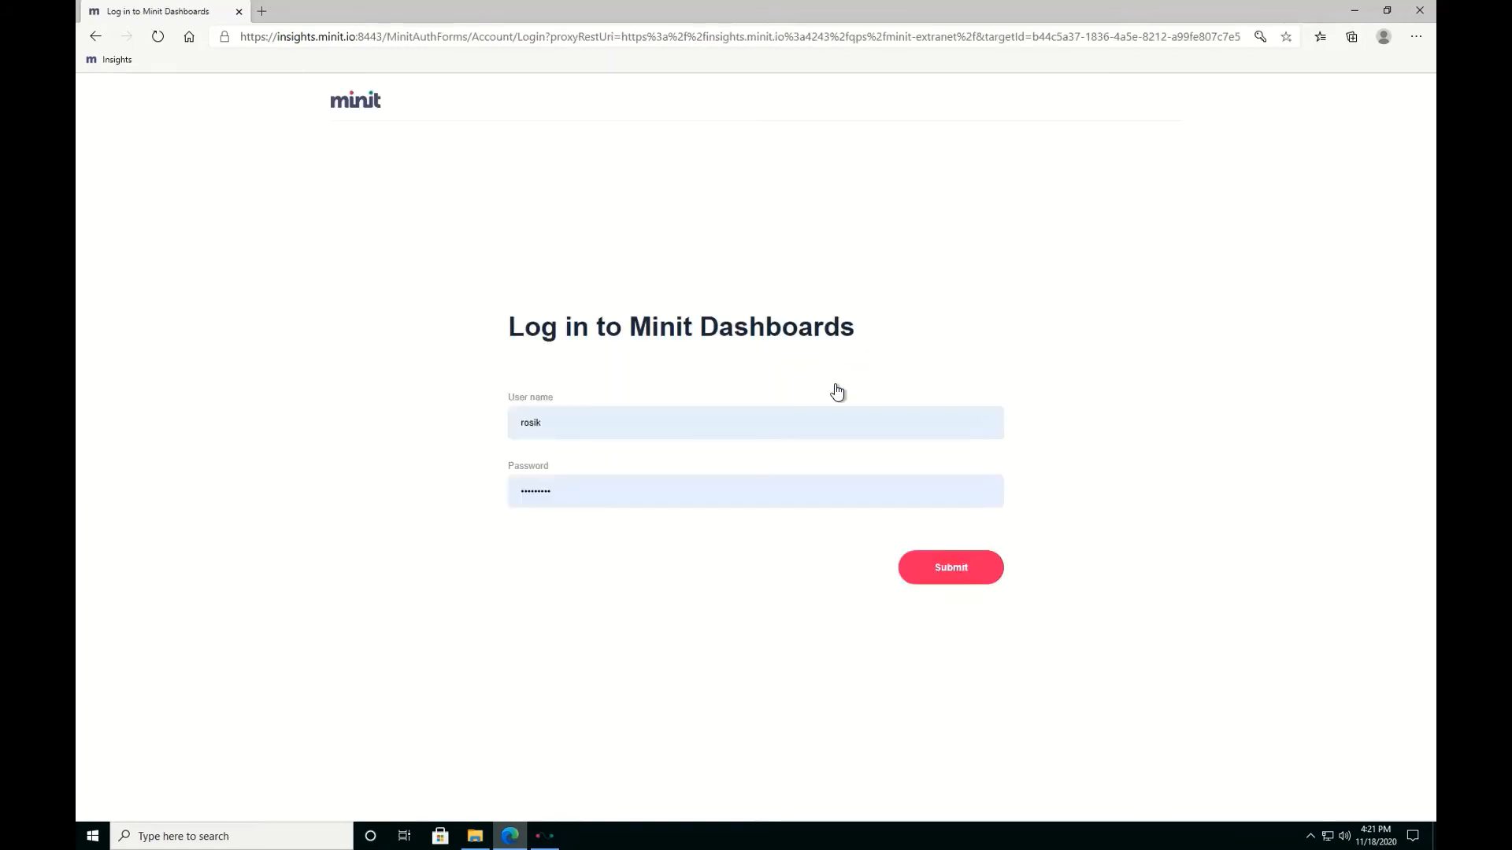
click(947, 573)
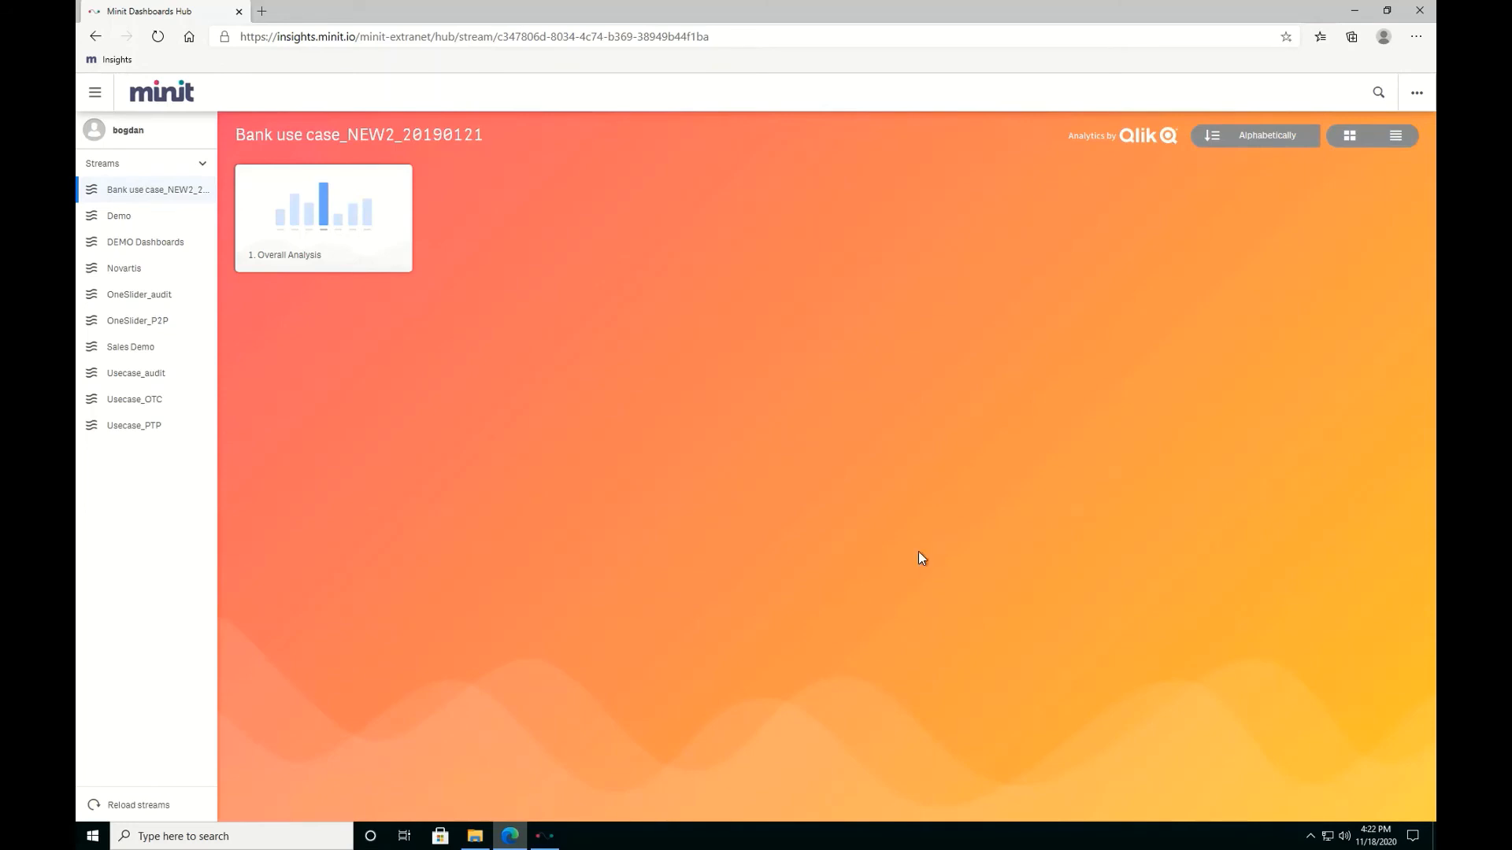
Browse the Demo and DEMO Dashboards streams, and open the community Invoice Approval_general sheet in the 1_Invoice Approval_General overview app
click(124, 217)
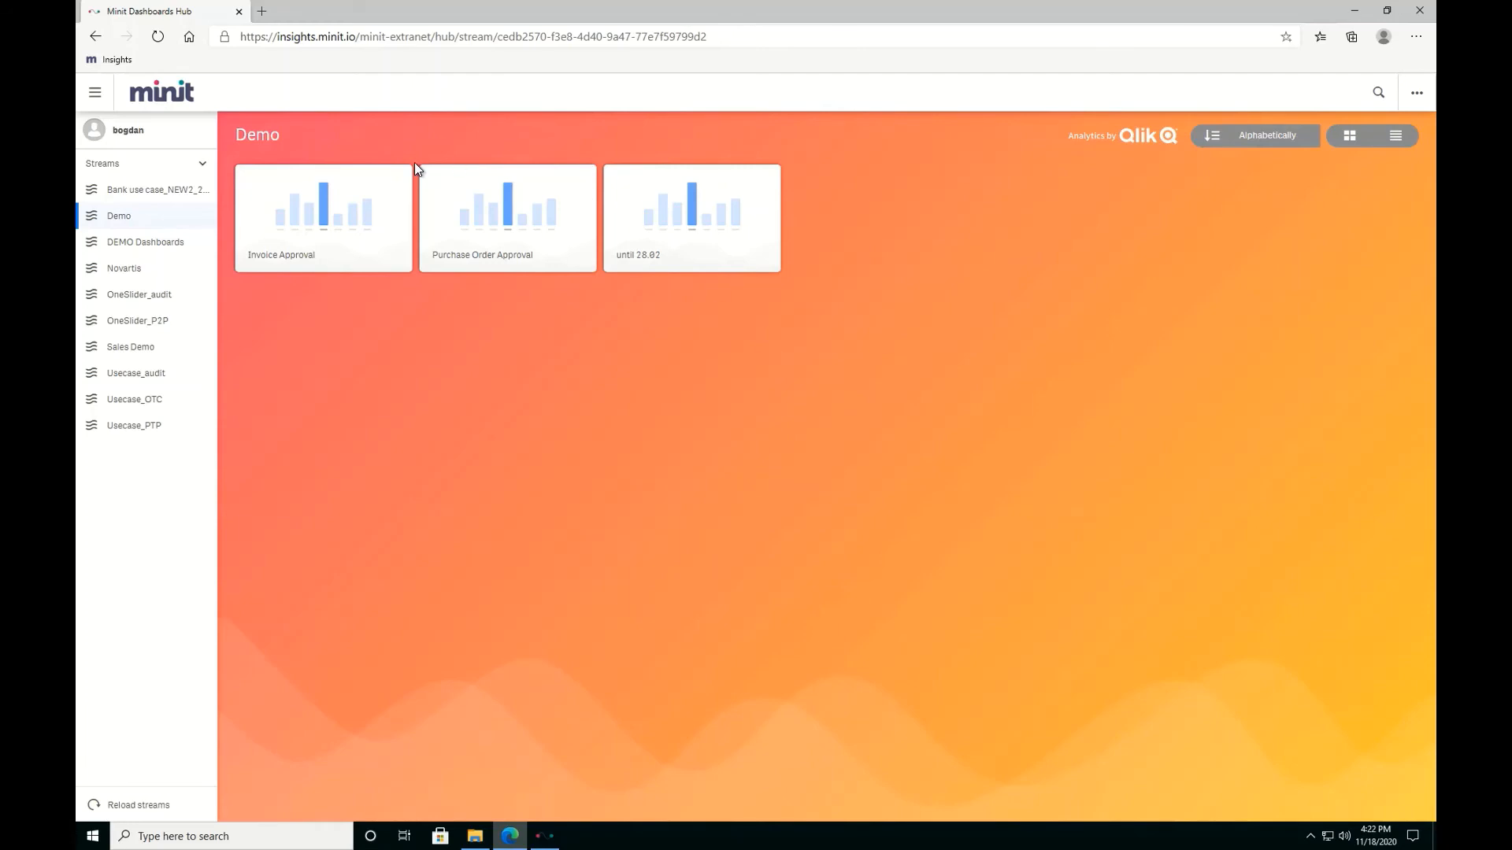
click(165, 251)
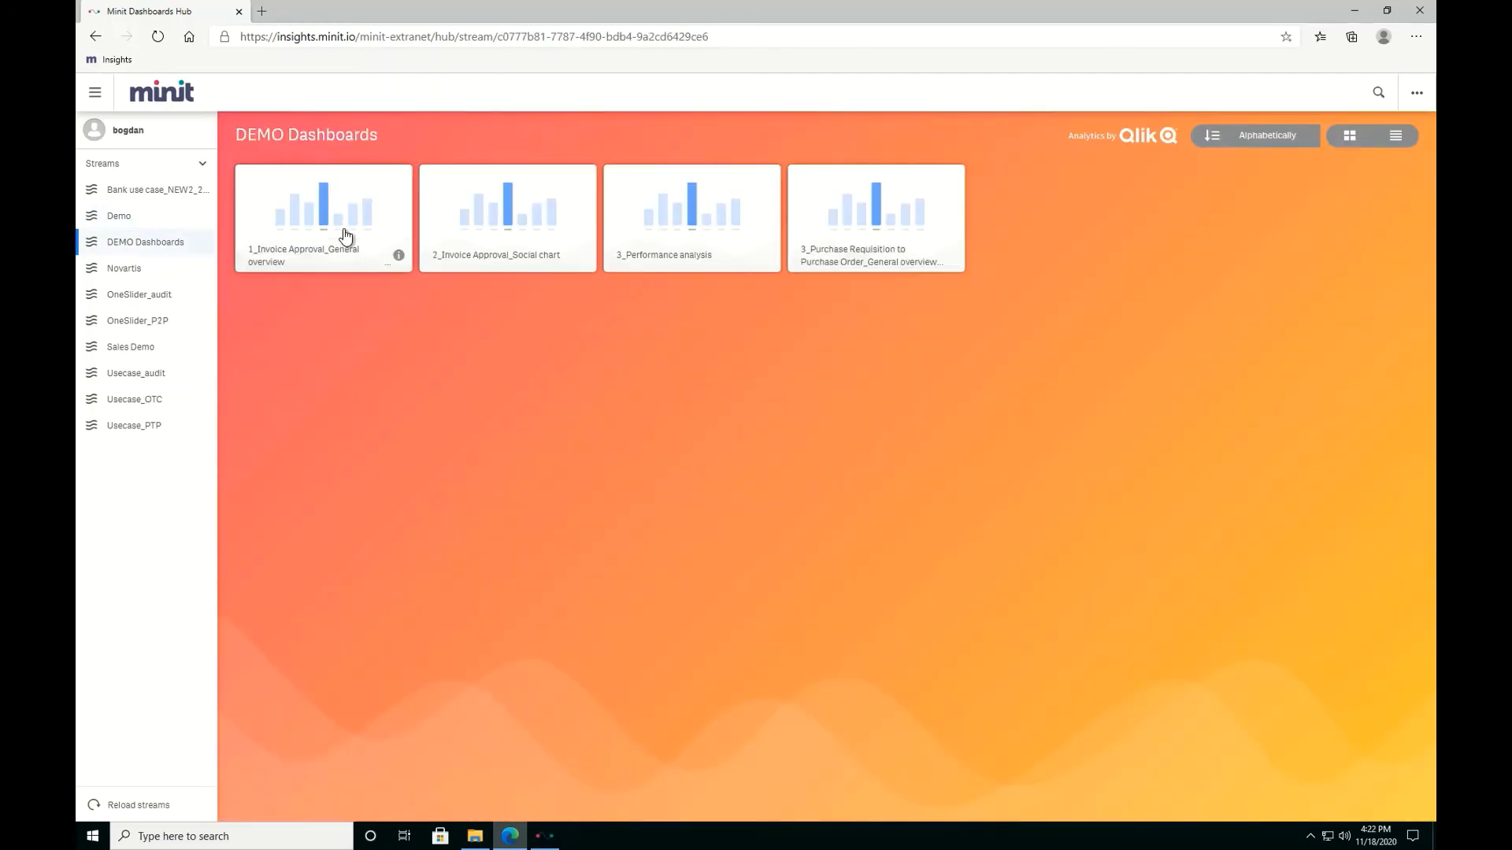
click(307, 209)
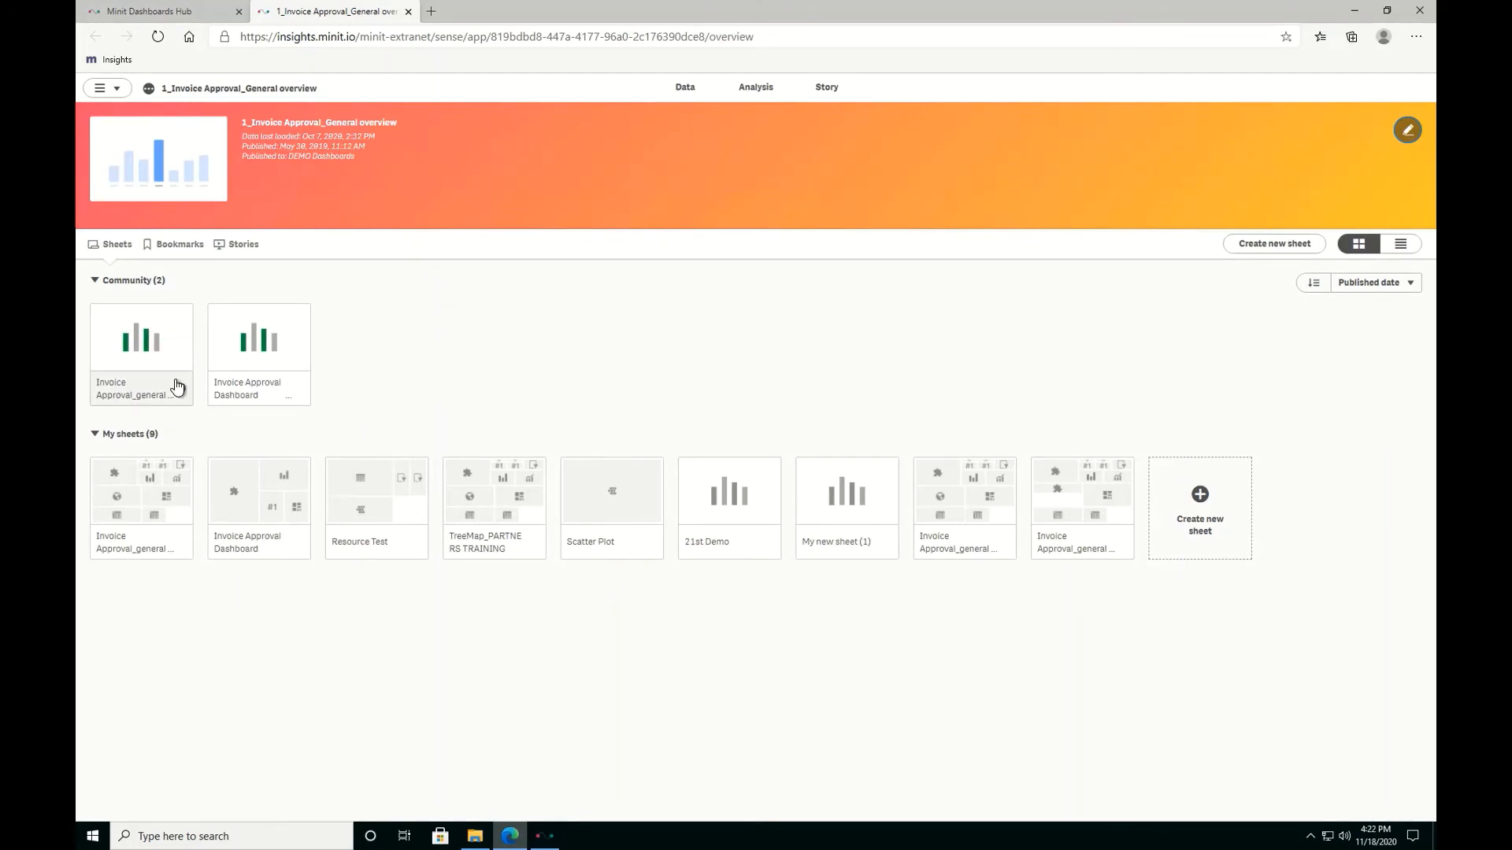
click(144, 359)
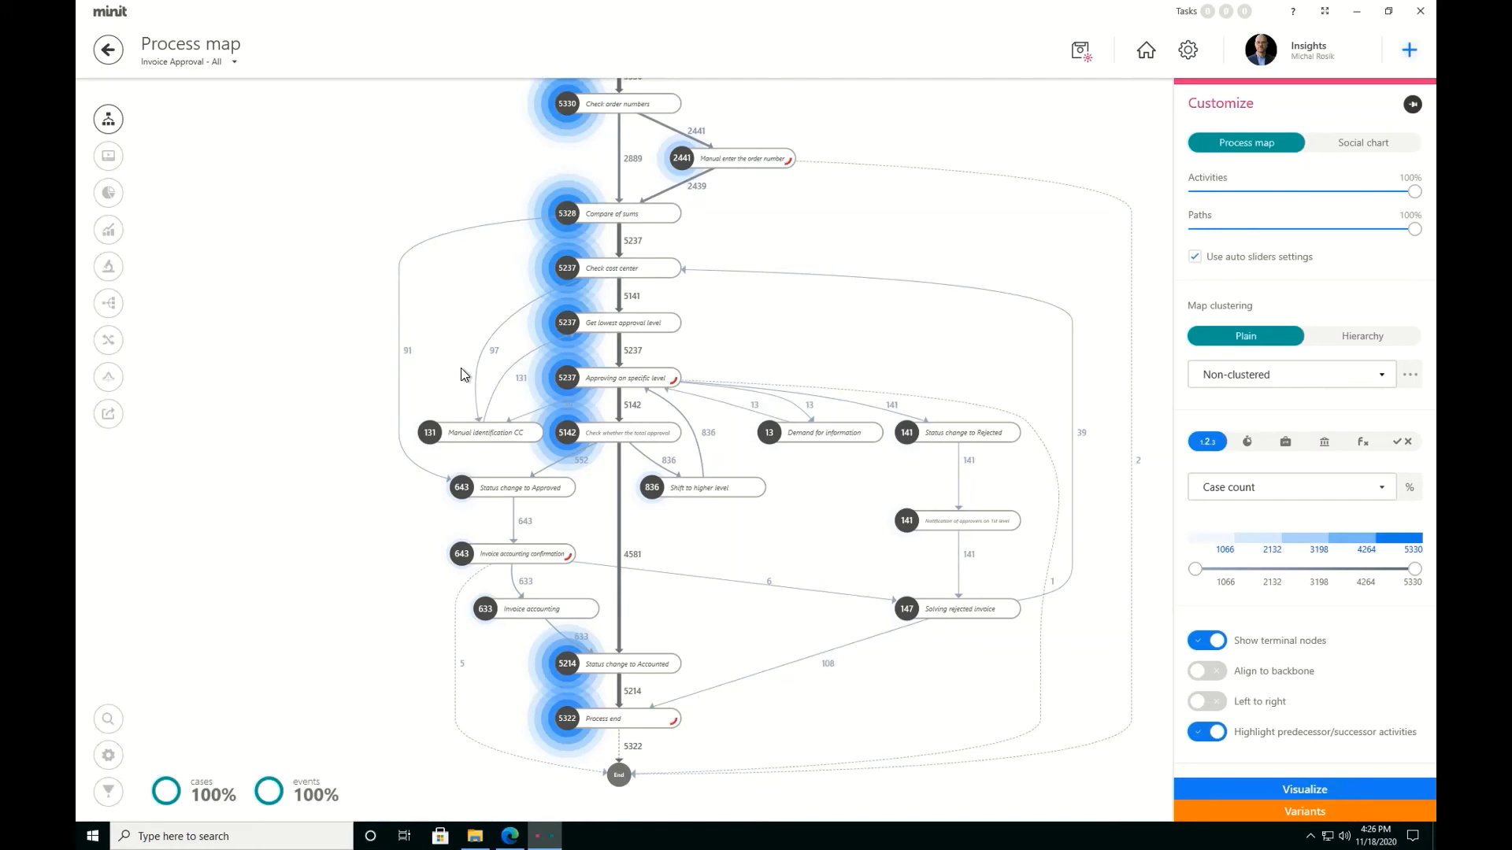
scroll(1221, 667, down, 1)
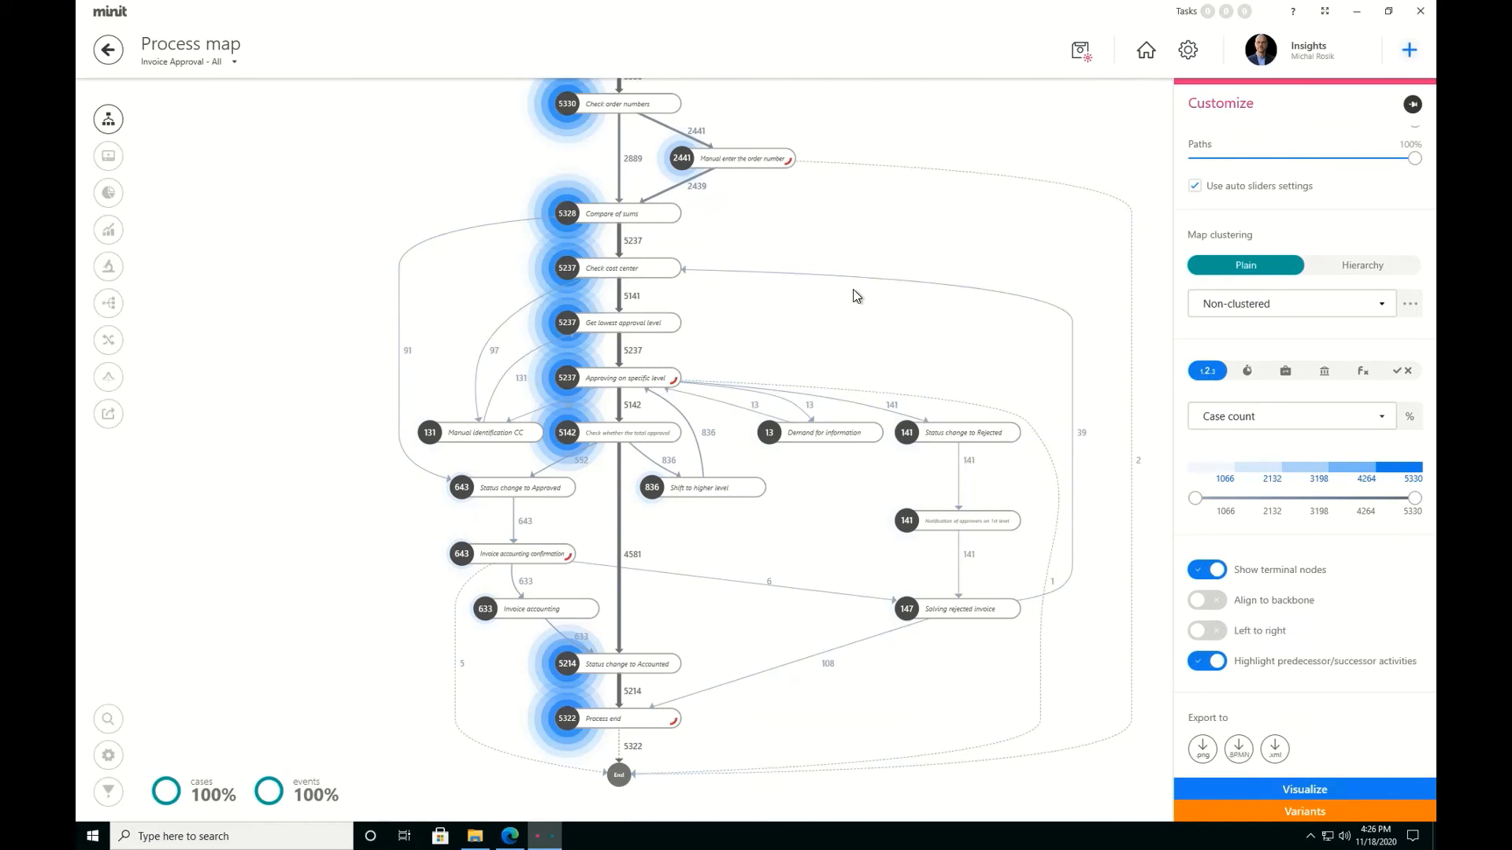
scroll(830, 367, up, 3)
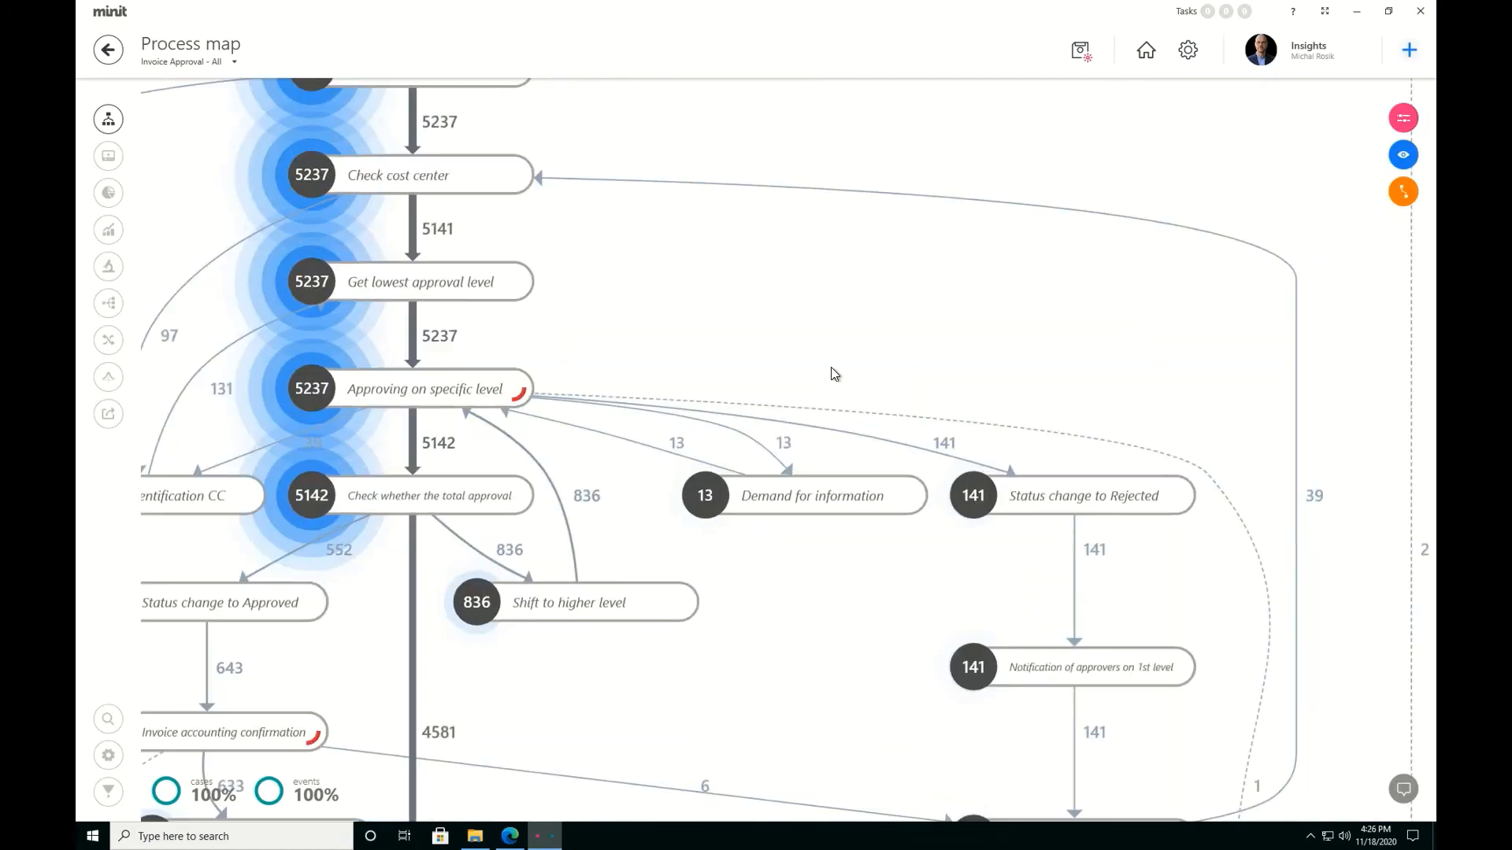
scroll(830, 367, down, 2)
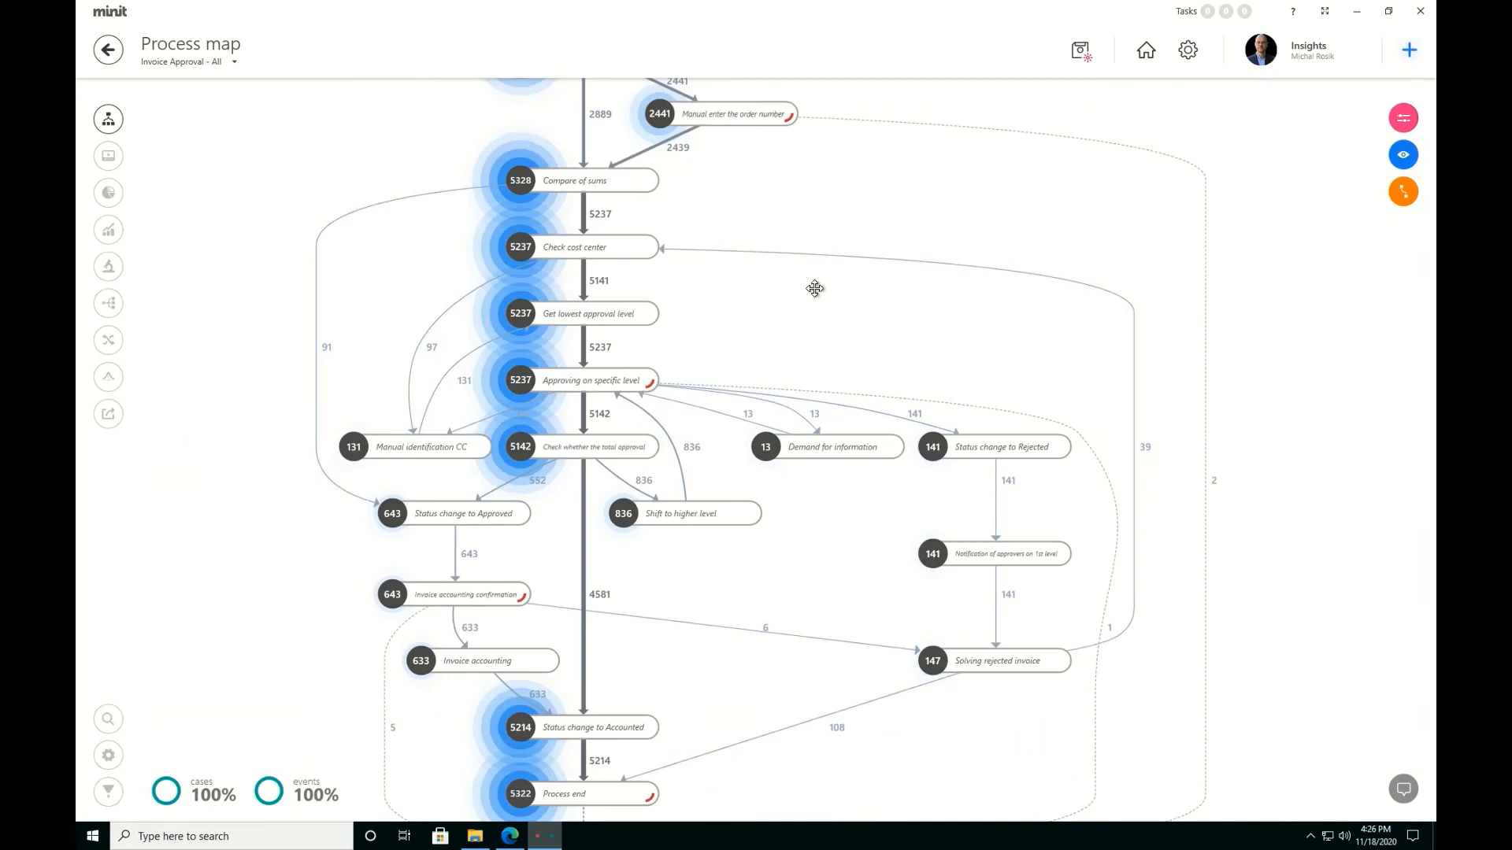
drag(814, 287, 827, 341)
scroll(827, 345, down, 2)
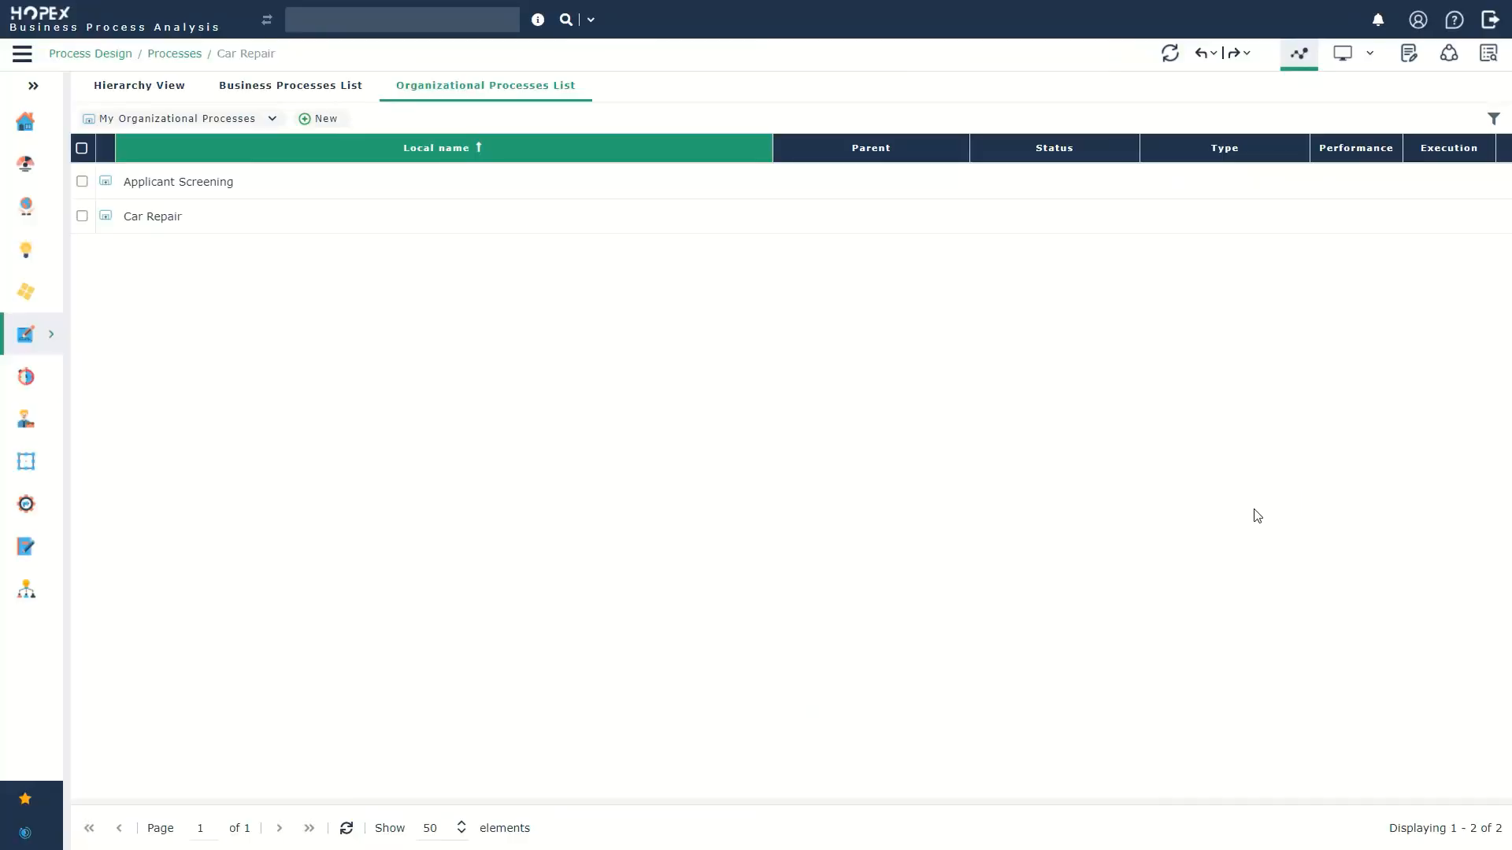
Switch to HOPEX and import Minit-Demo-Project.bpmn as a BPMN 2.0 organizational process
click(1421, 19)
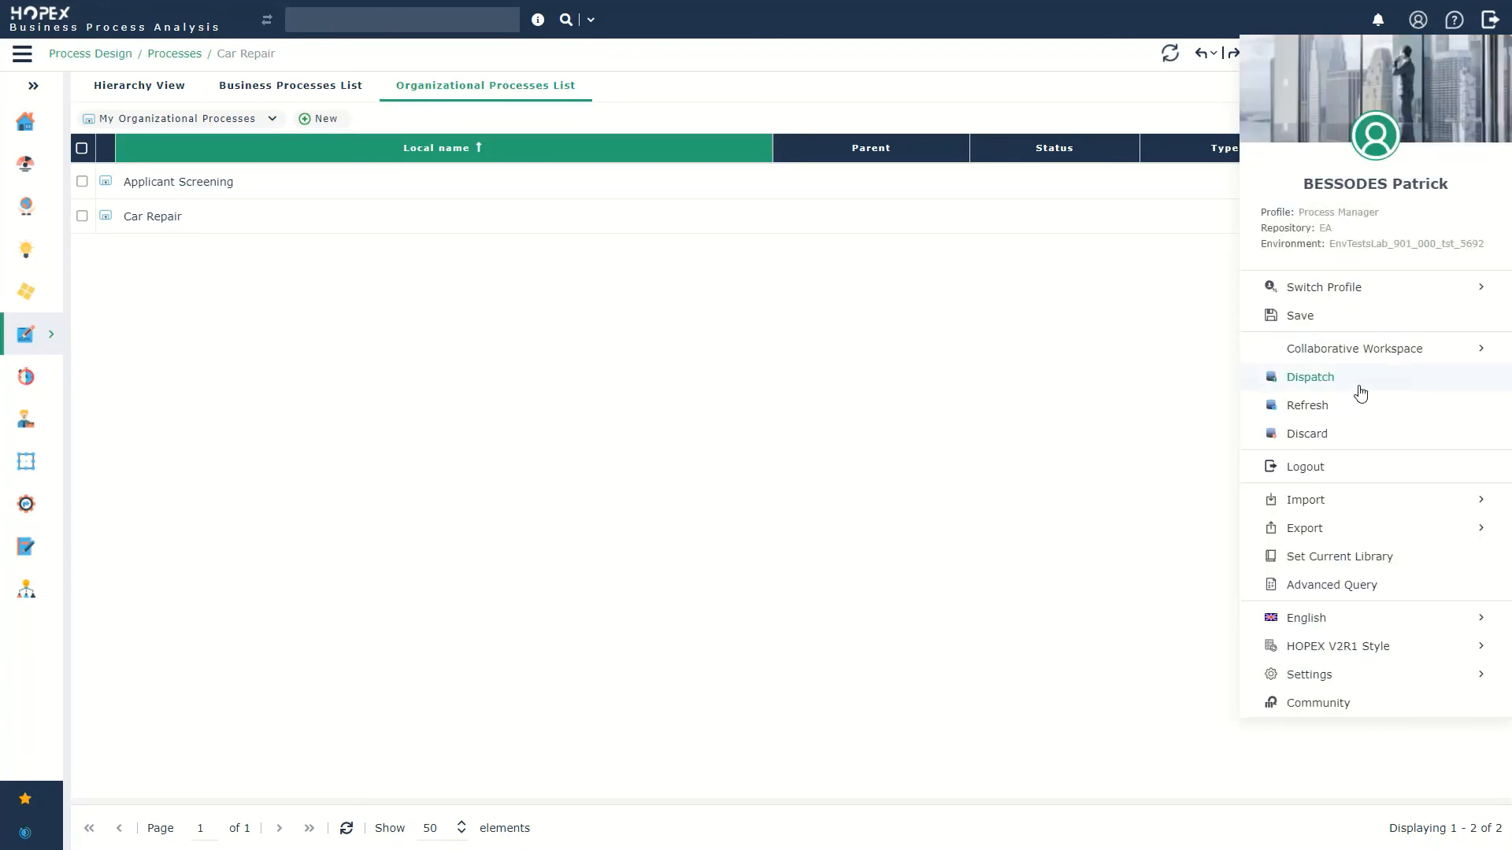
mouse_move(1302, 508)
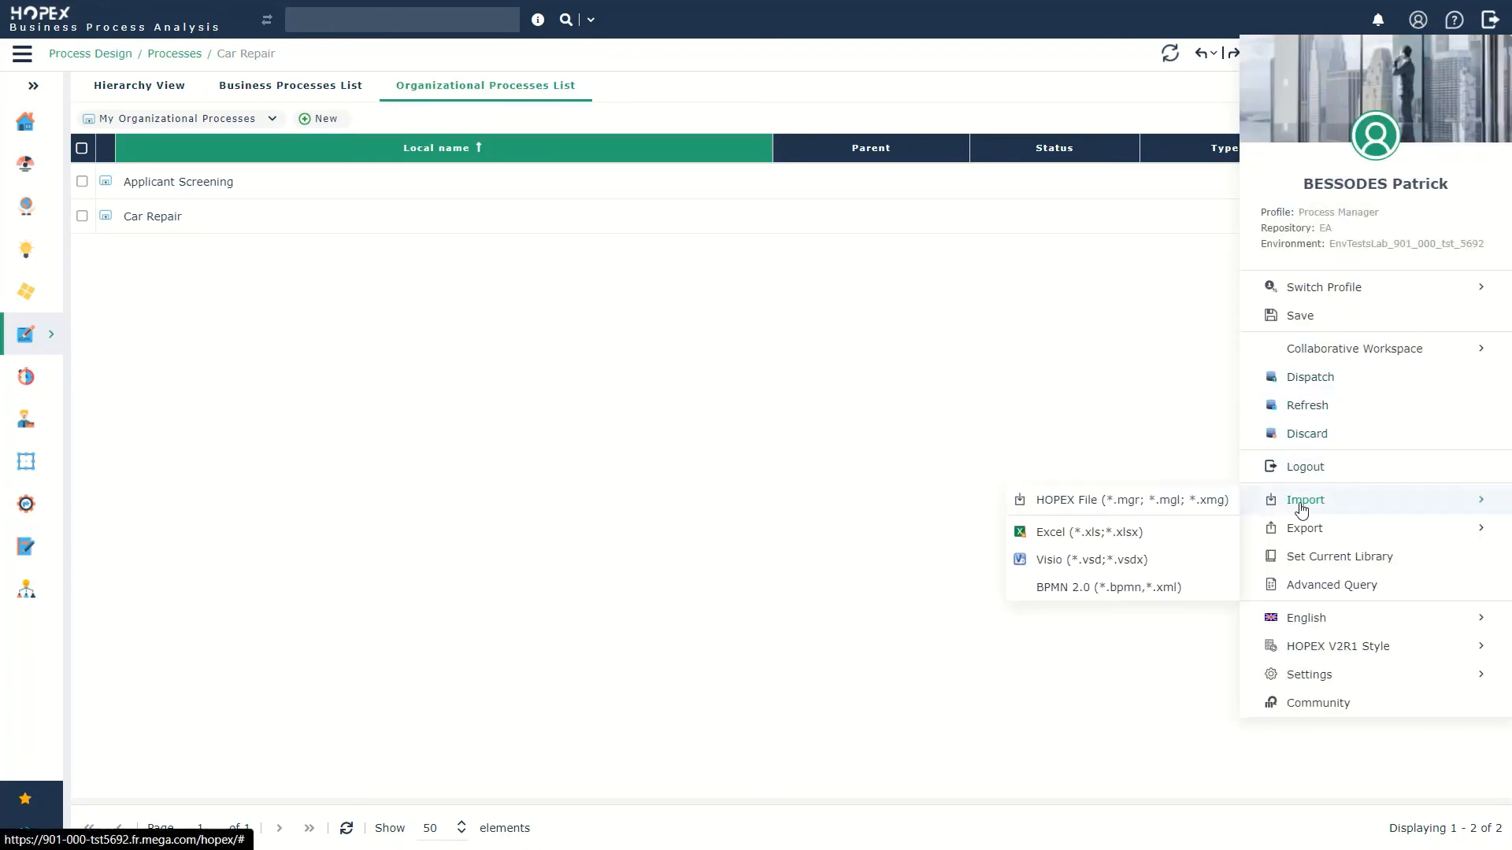
click(1087, 587)
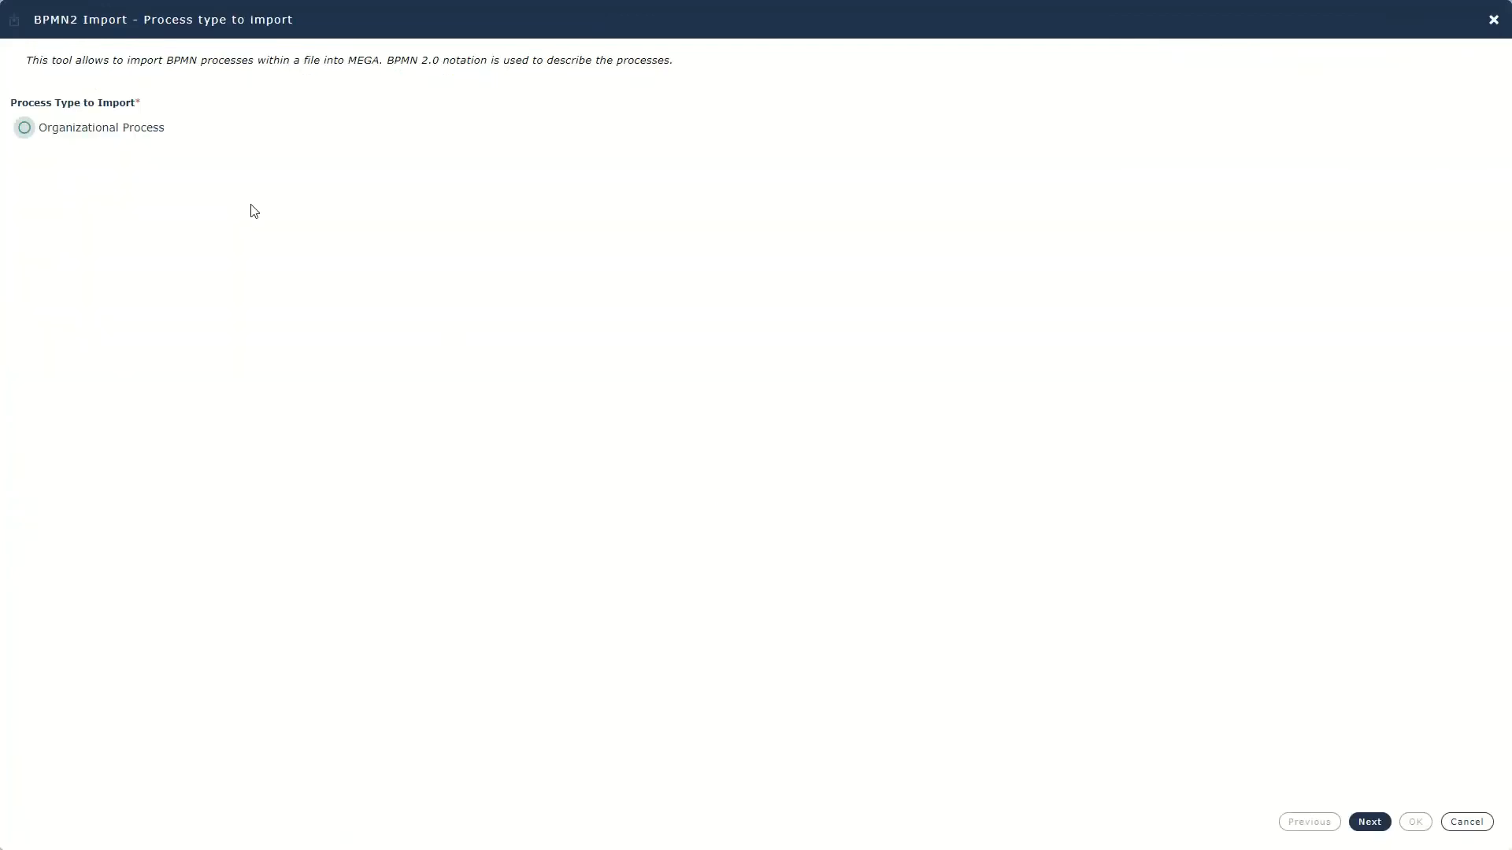
click(1374, 821)
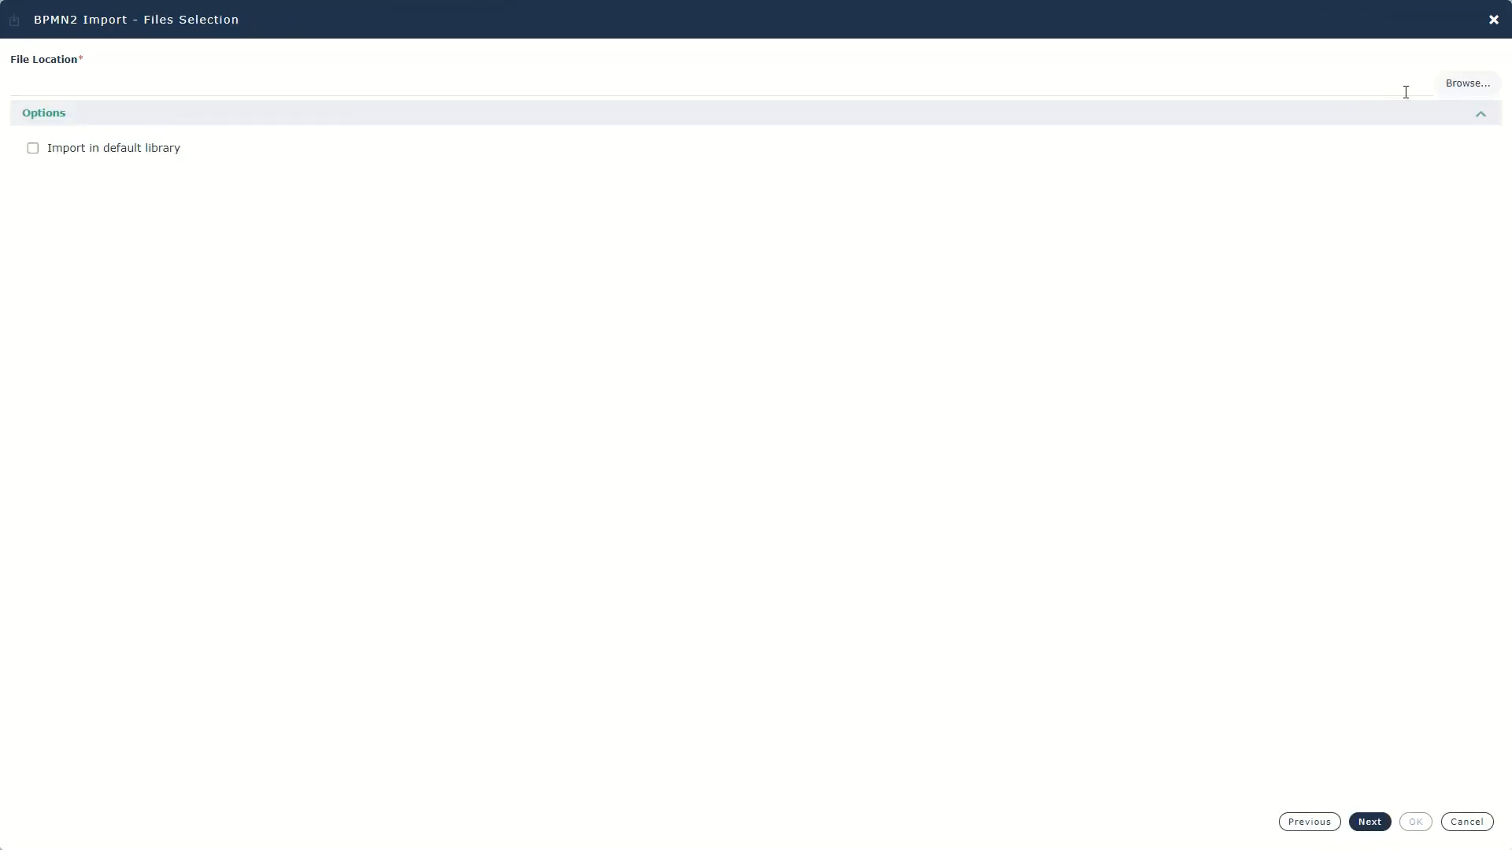
click(1456, 82)
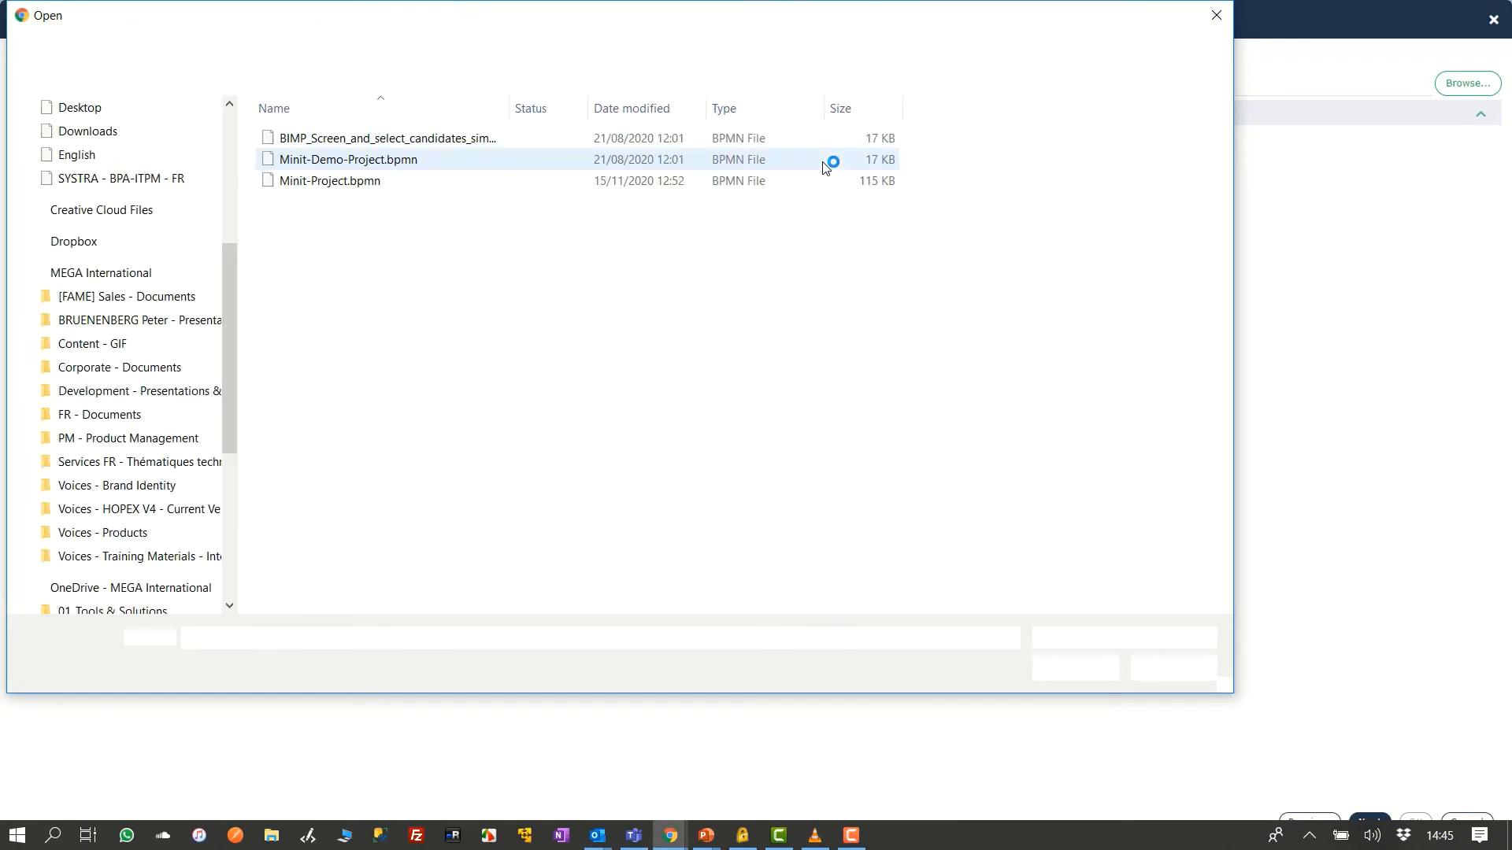
click(350, 160)
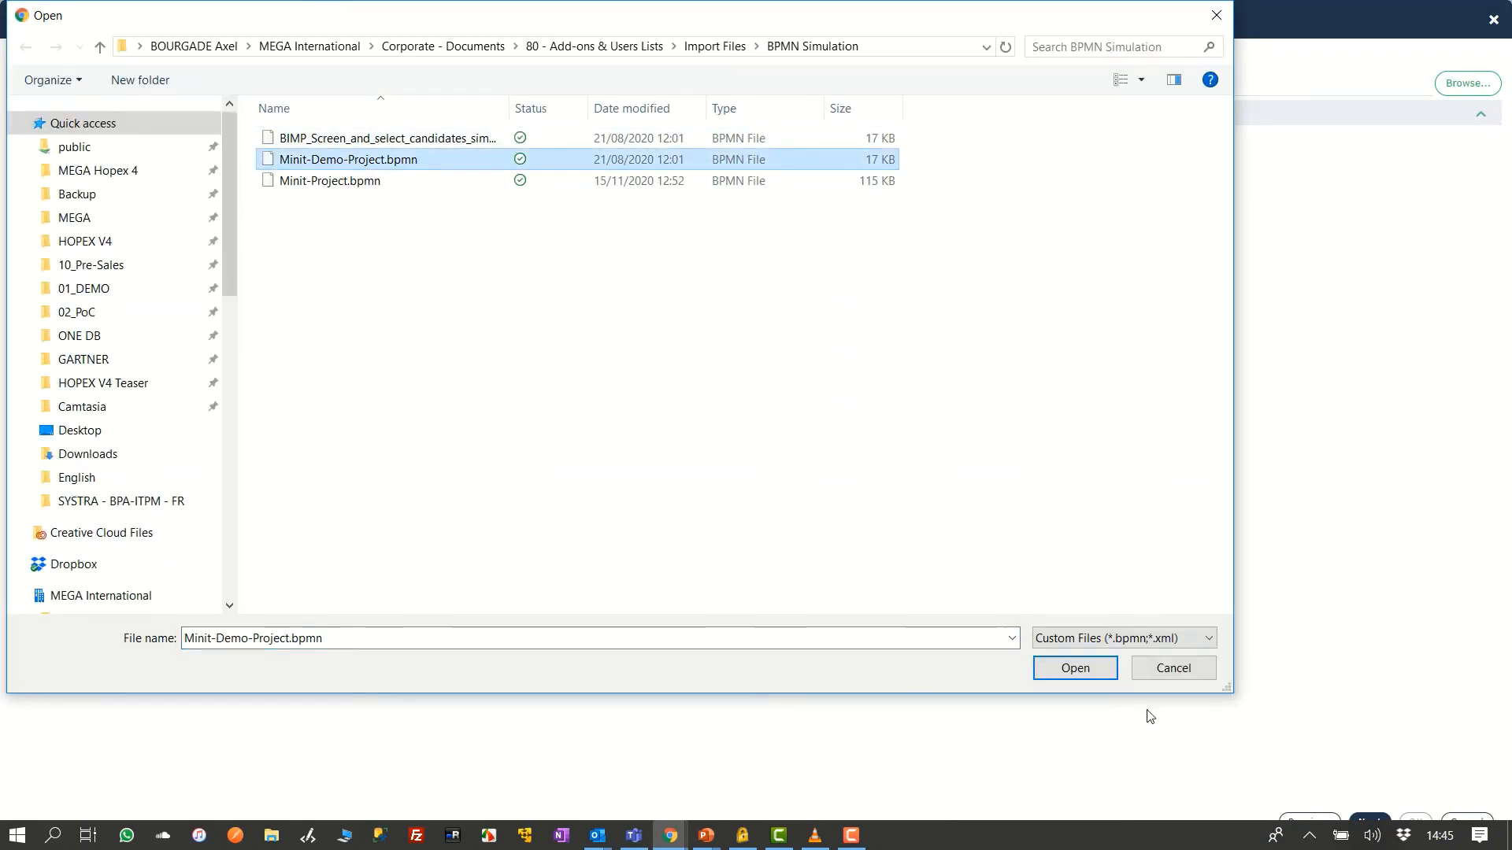
click(1075, 668)
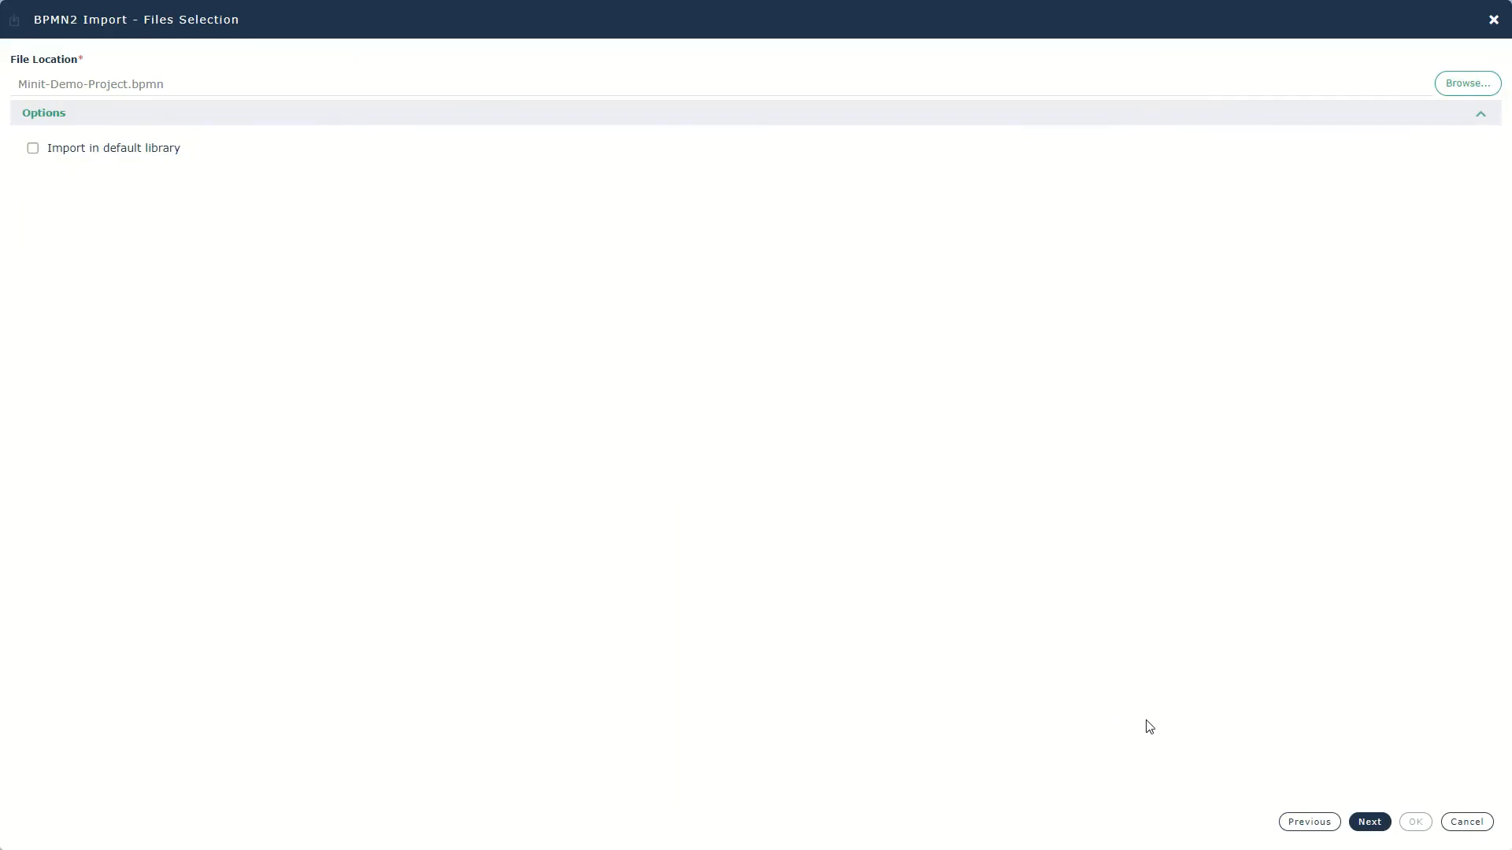
click(1370, 822)
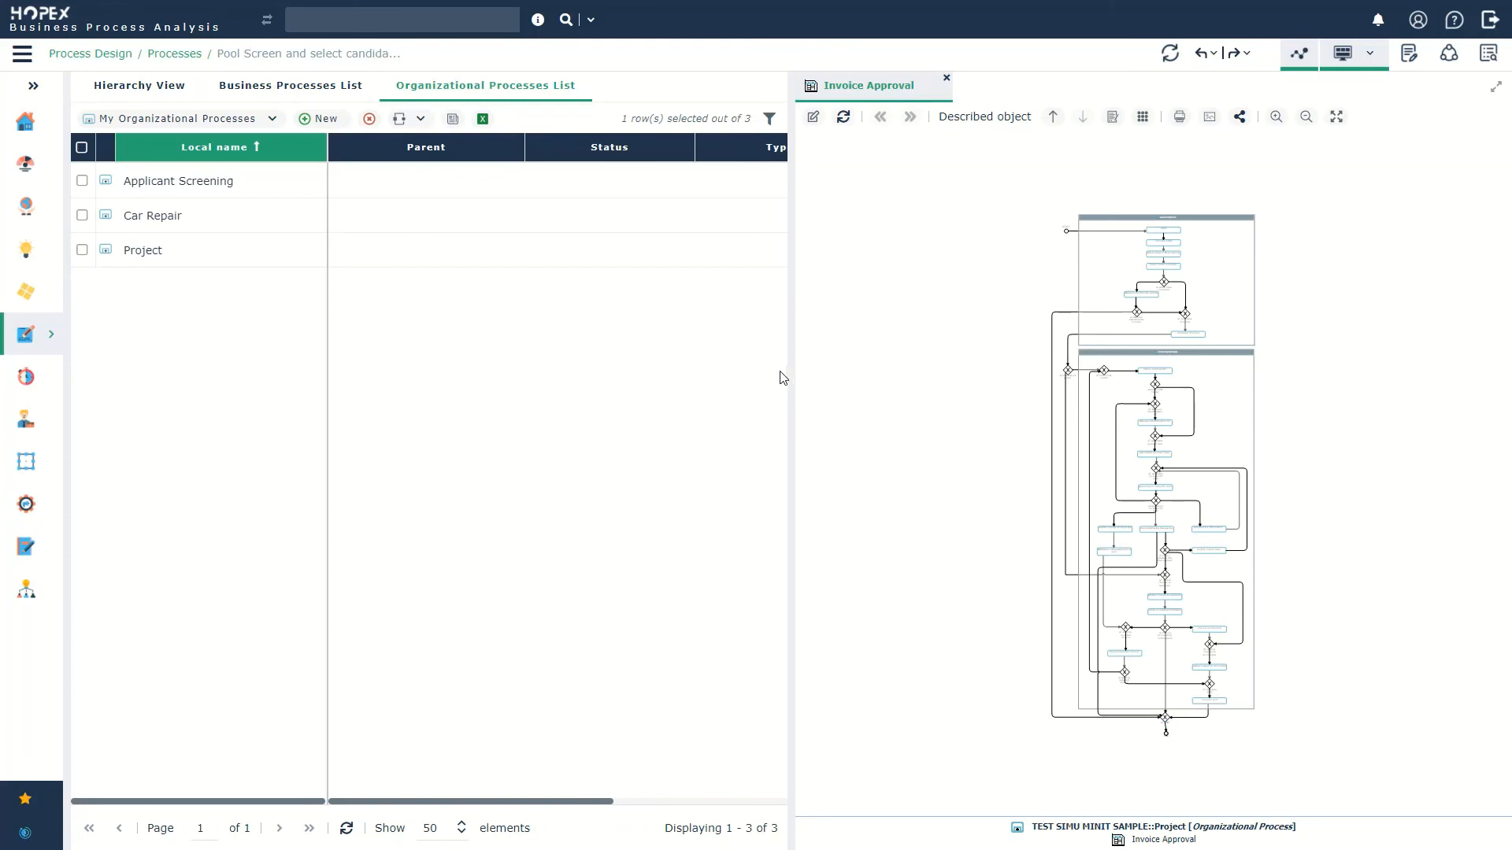
Enlarge the Invoice Approval diagram and examine its Accounting clerk and Accounting Manager flows from start to invoice accounting
drag(790, 367, 317, 426)
scroll(686, 403, up, 5)
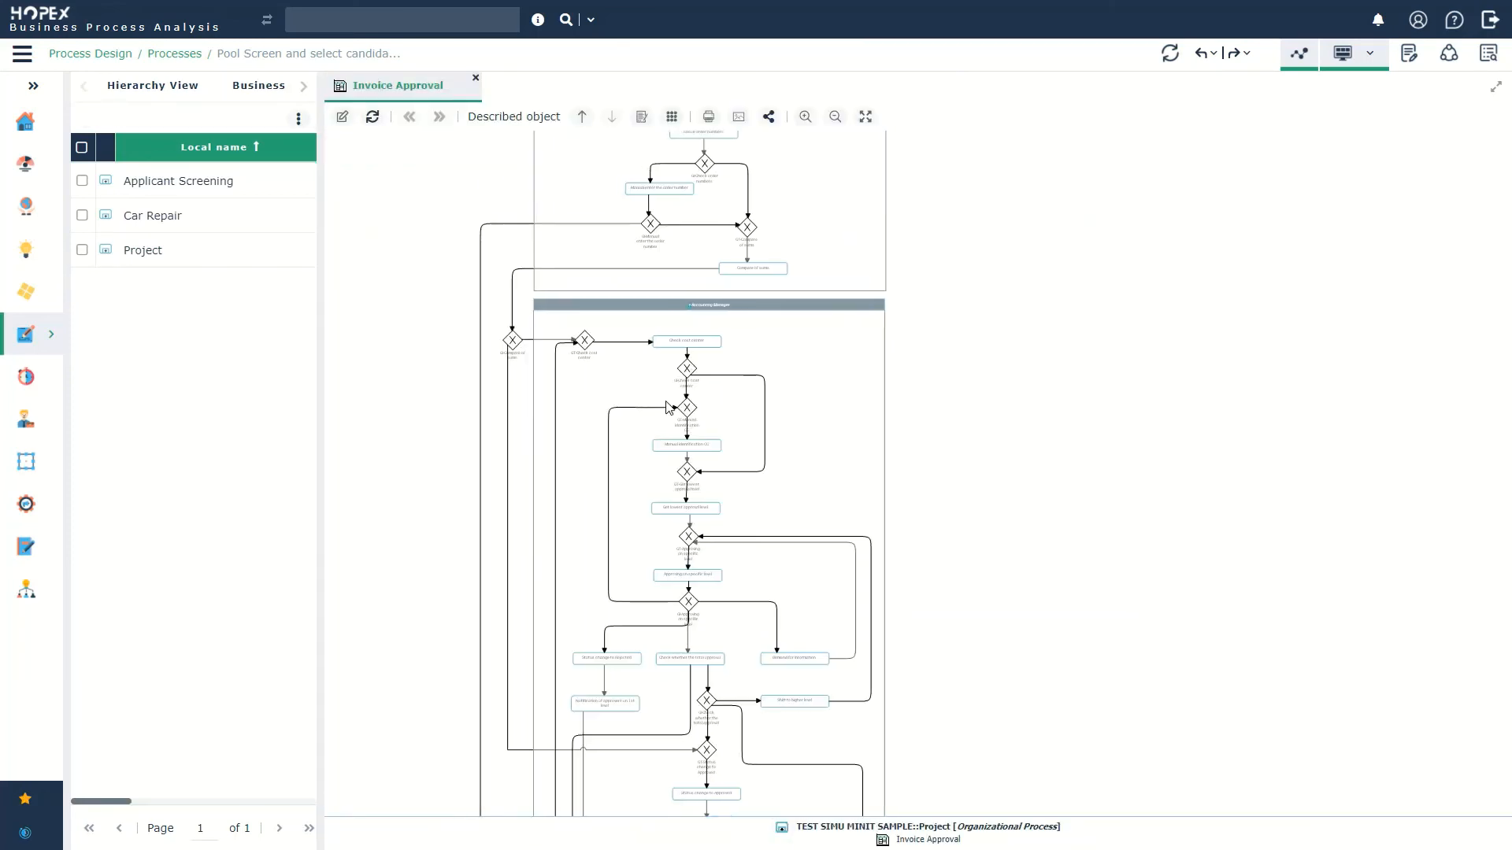
drag(665, 403, 712, 623)
scroll(731, 332, up, 5)
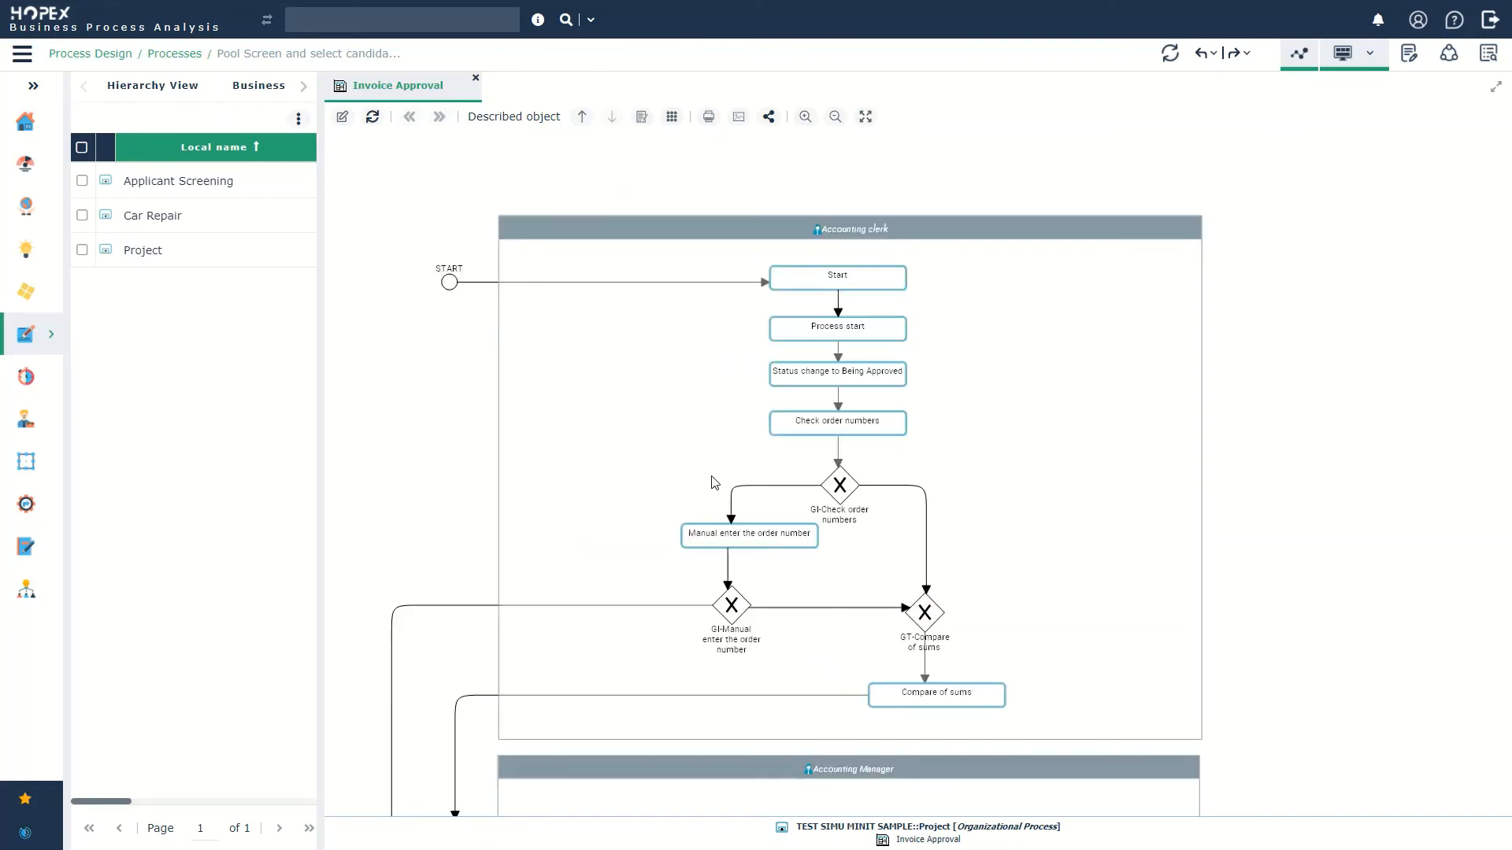
drag(715, 471, 719, 341)
drag(786, 608, 807, 333)
mouse_move(838, 675)
mouse_down()
mouse_move(854, 448)
mouse_move(873, 569)
mouse_move(874, 410)
mouse_up()
drag(870, 708, 878, 493)
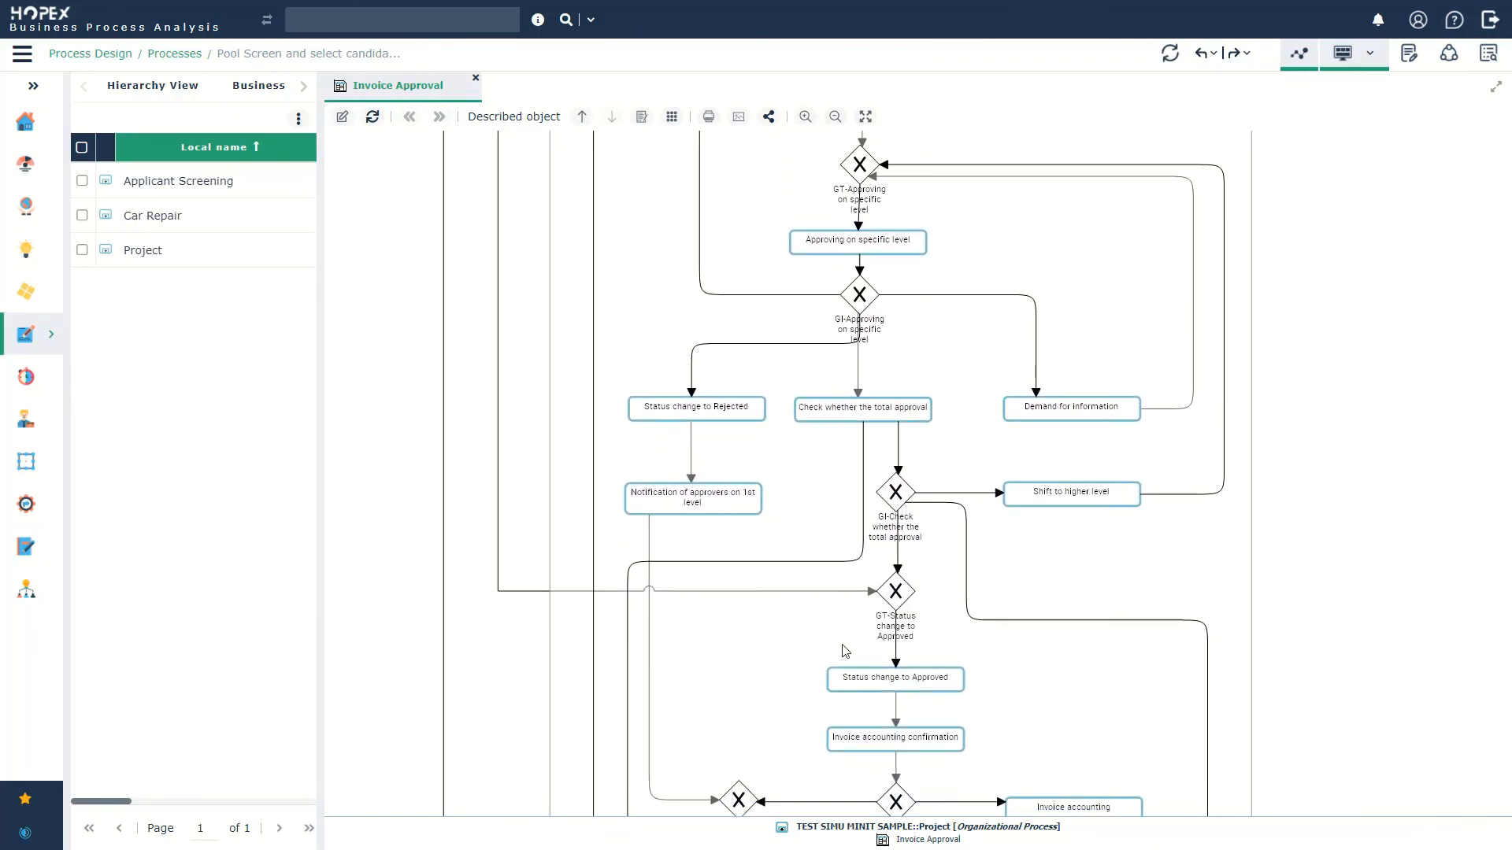
drag(843, 647, 842, 584)
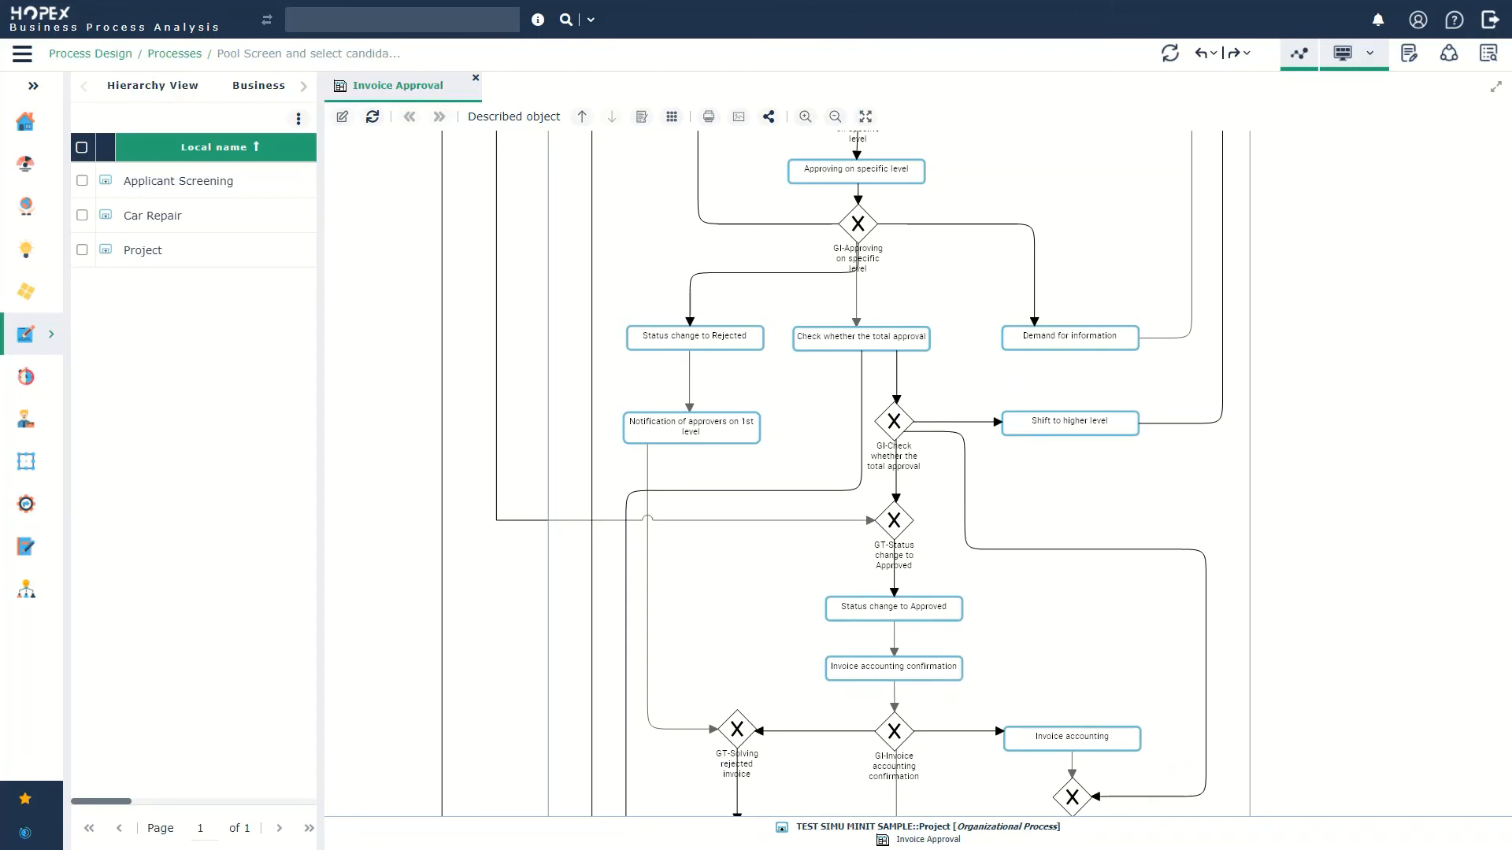
drag(714, 603, 738, 735)
drag(716, 260, 710, 623)
scroll(690, 504, up, 6)
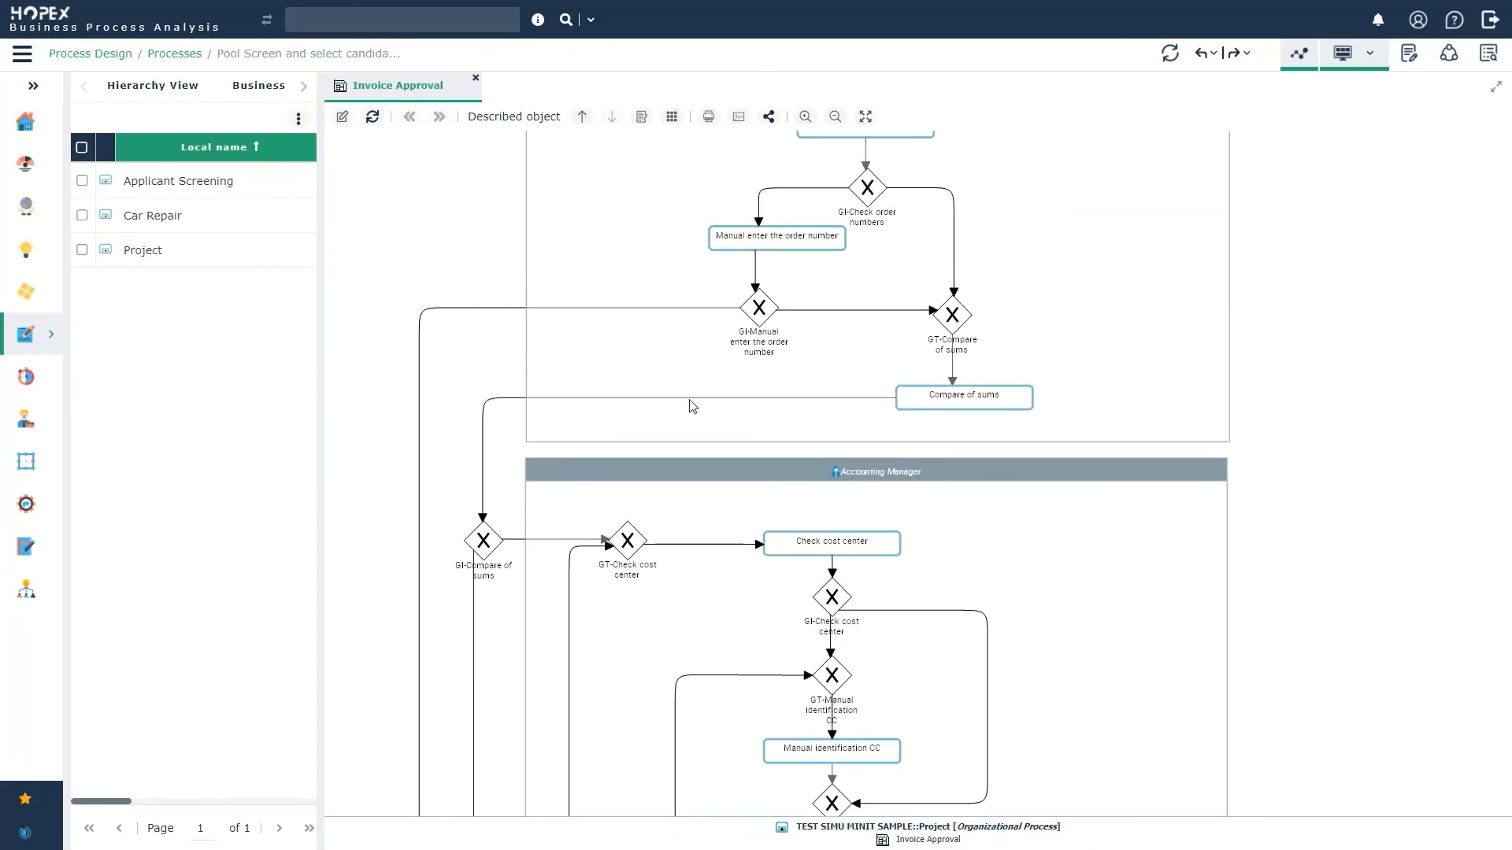
scroll(681, 556, down, 2)
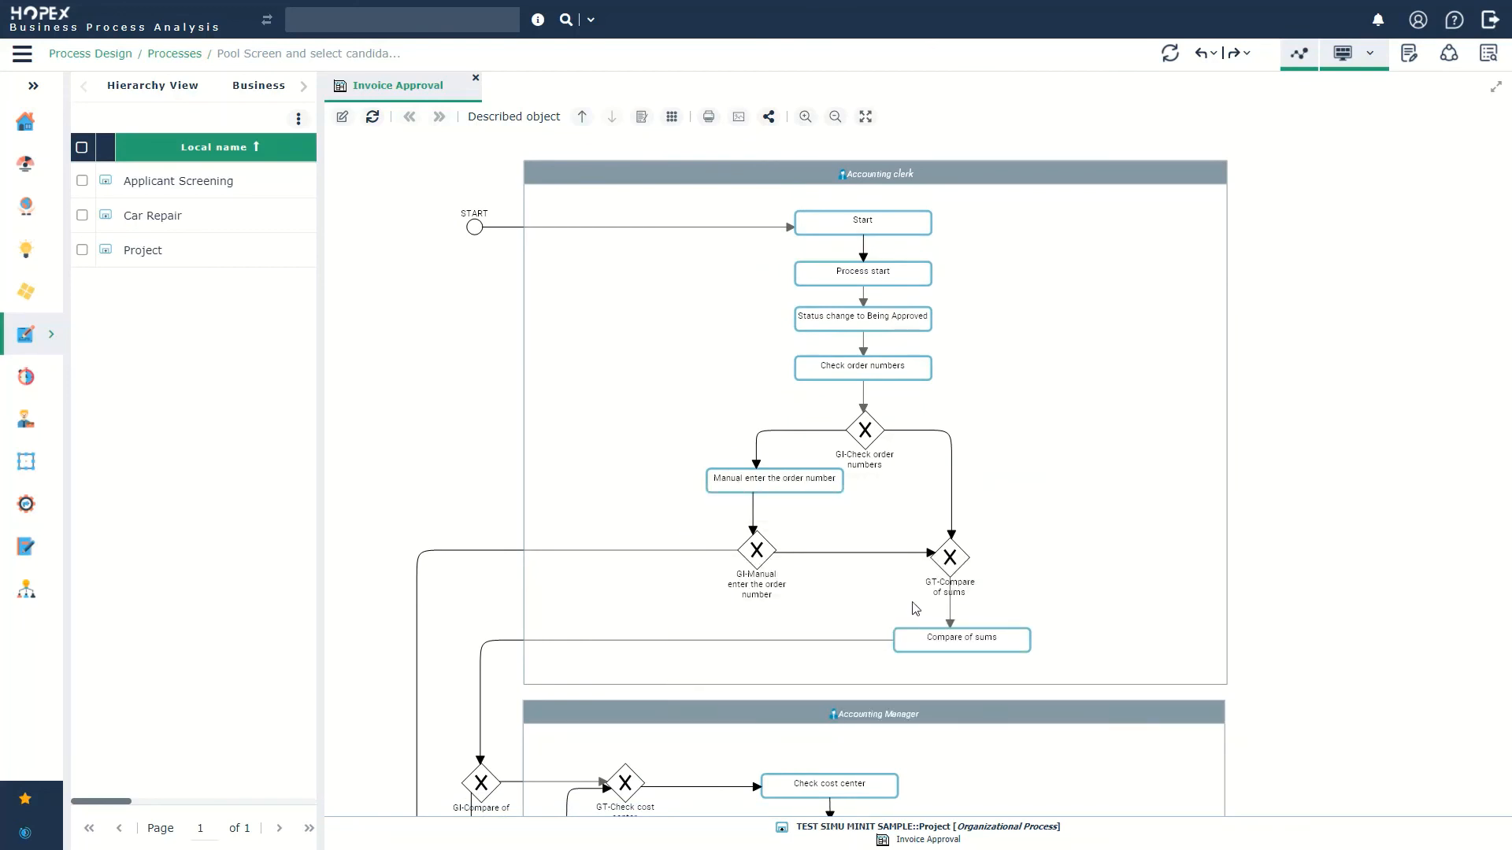
Hide the process list, show the simulation data of the Status change to Being Approved task, and review the available distribution laws
click(1295, 53)
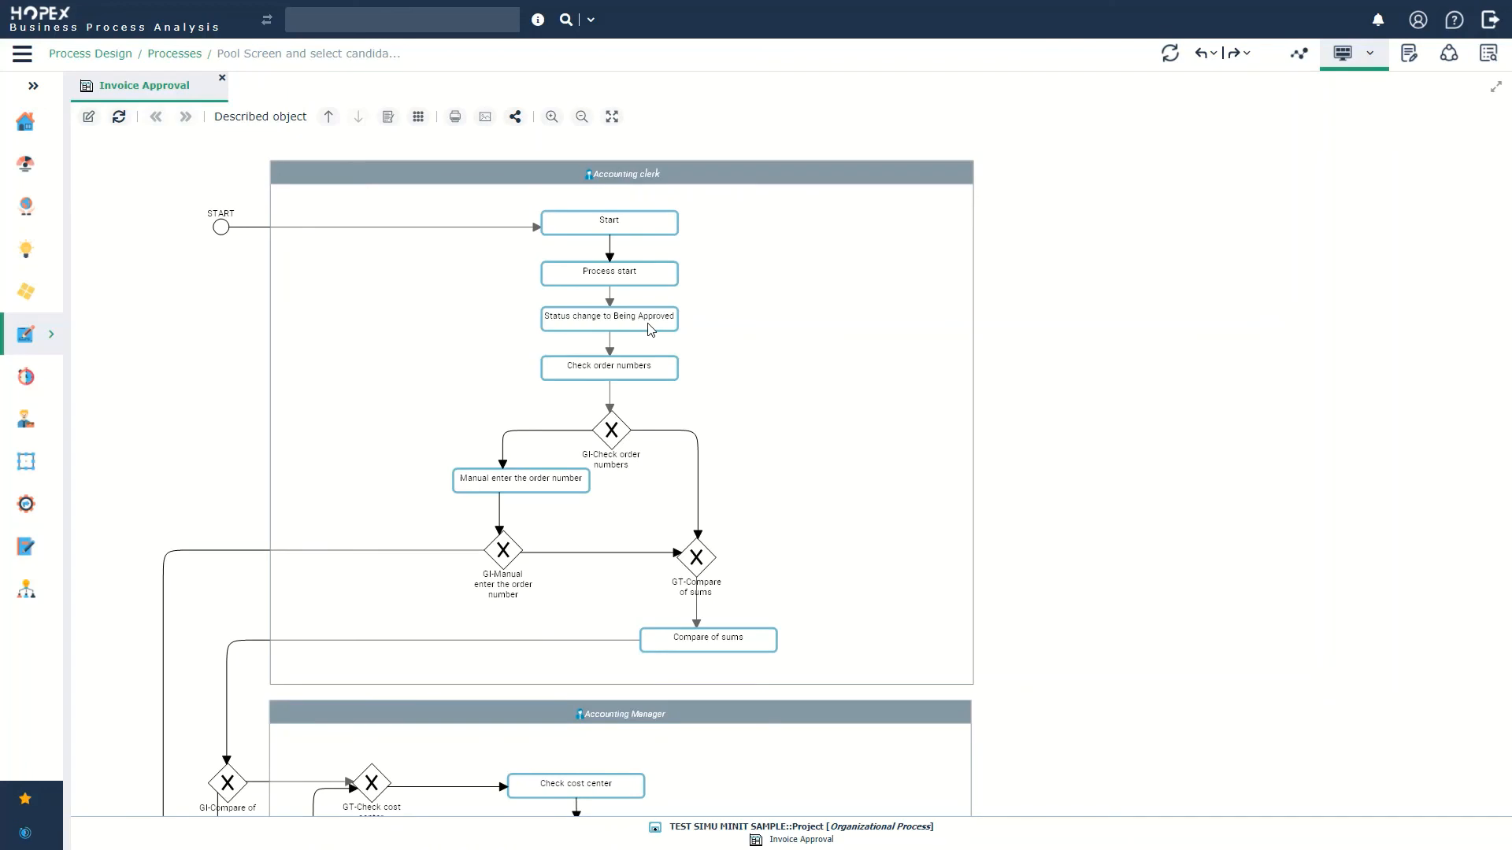
click(652, 325)
click(681, 322)
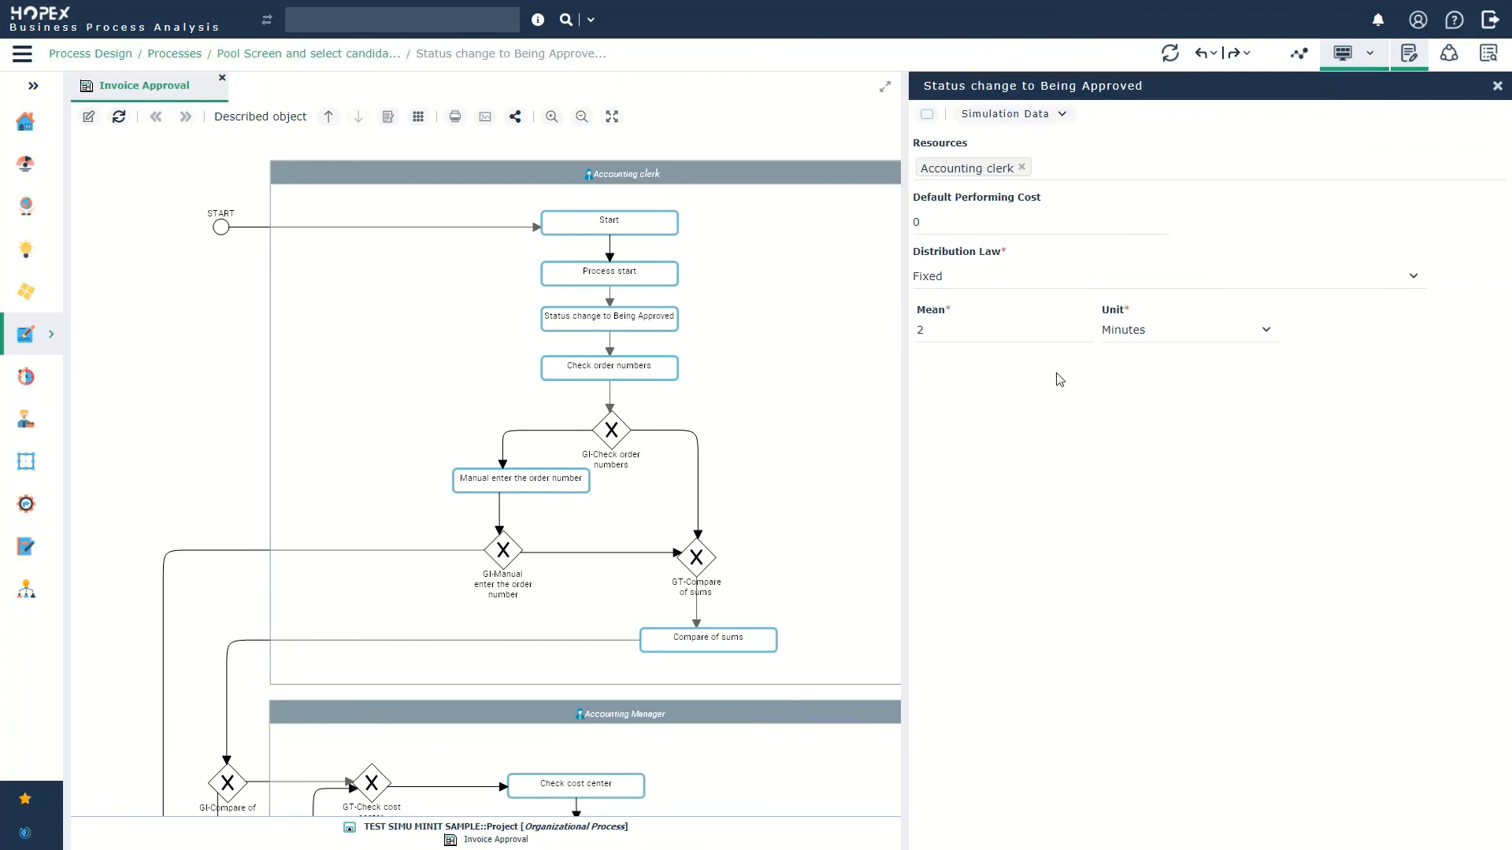
click(1419, 285)
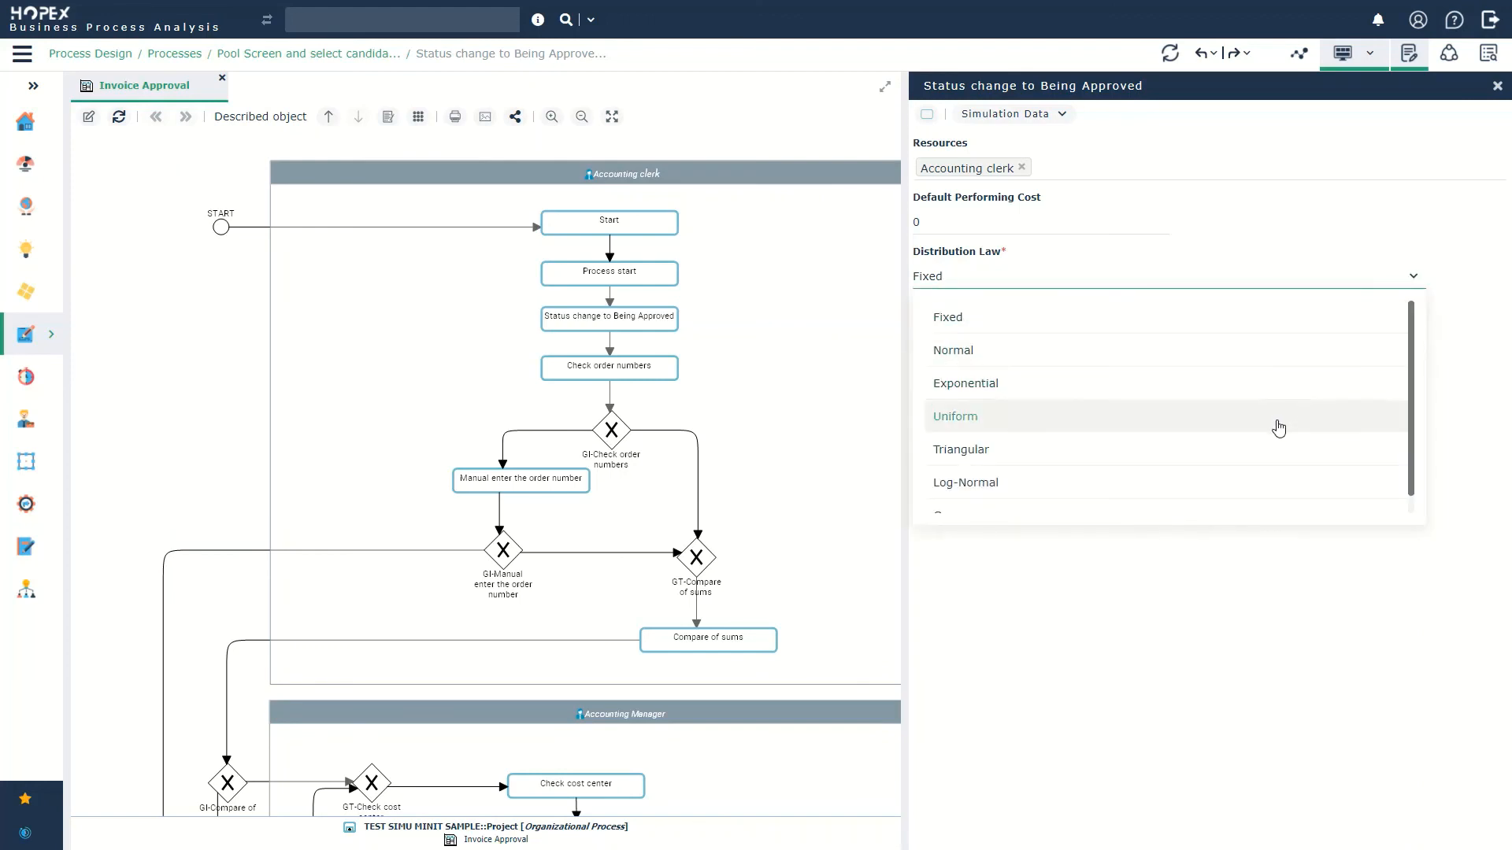
click(1271, 633)
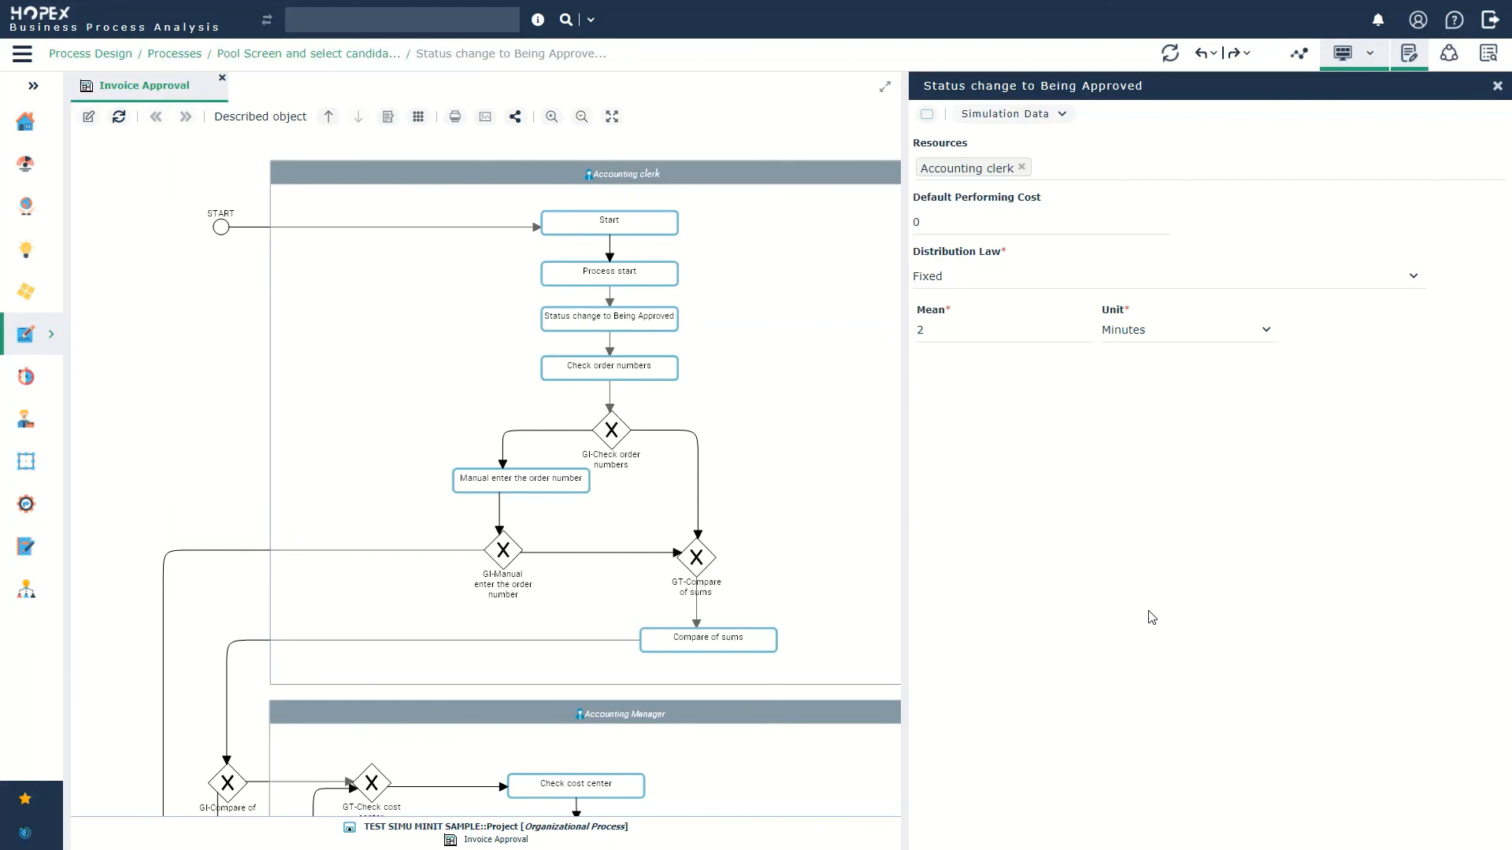
Open the simulation schedules and view the weekday time slots of the Office Hours schedule
mouse_move(26, 384)
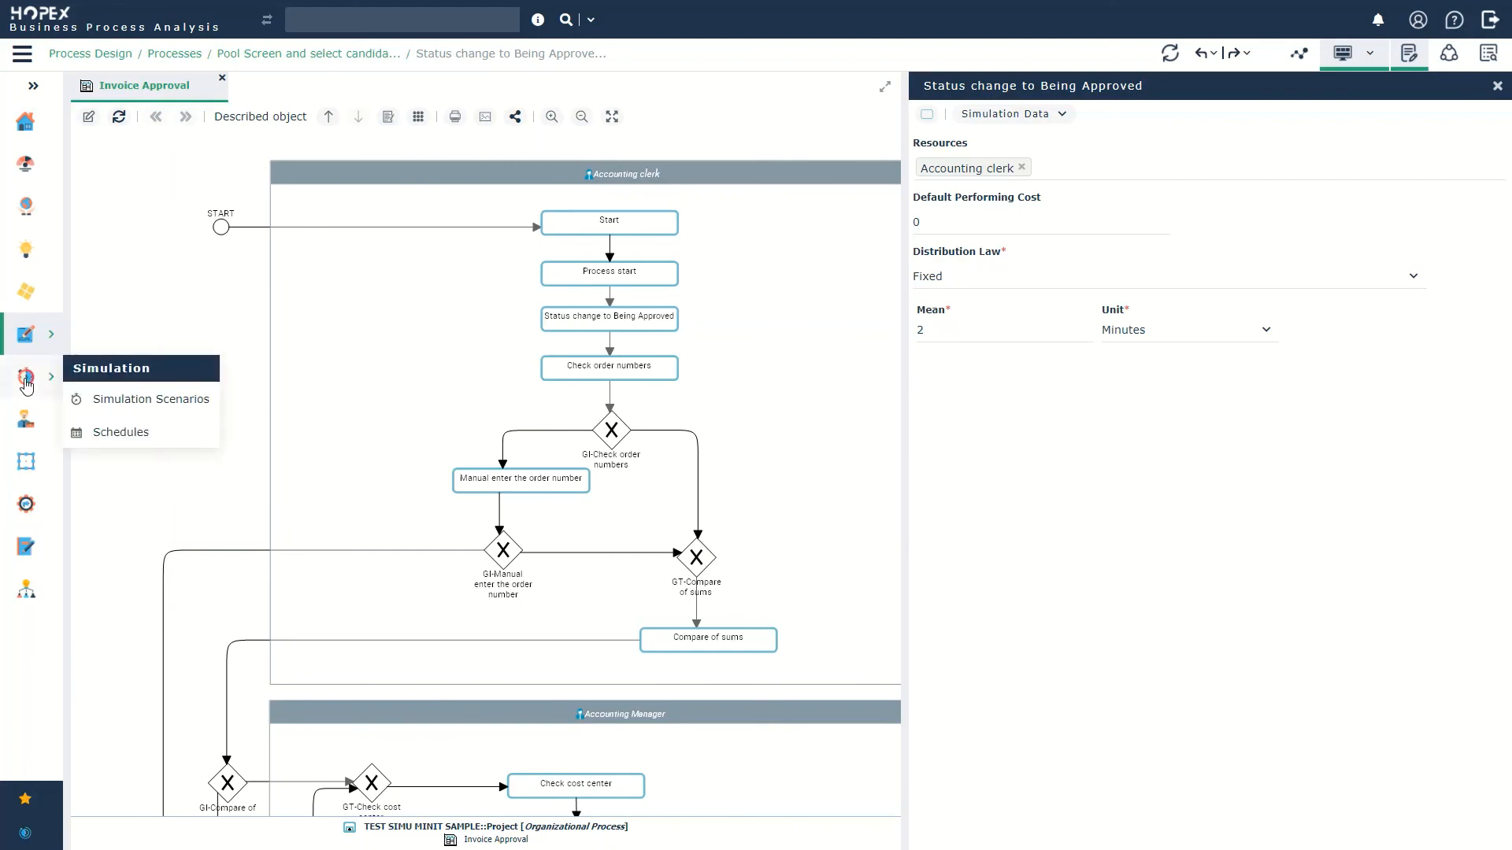
click(122, 432)
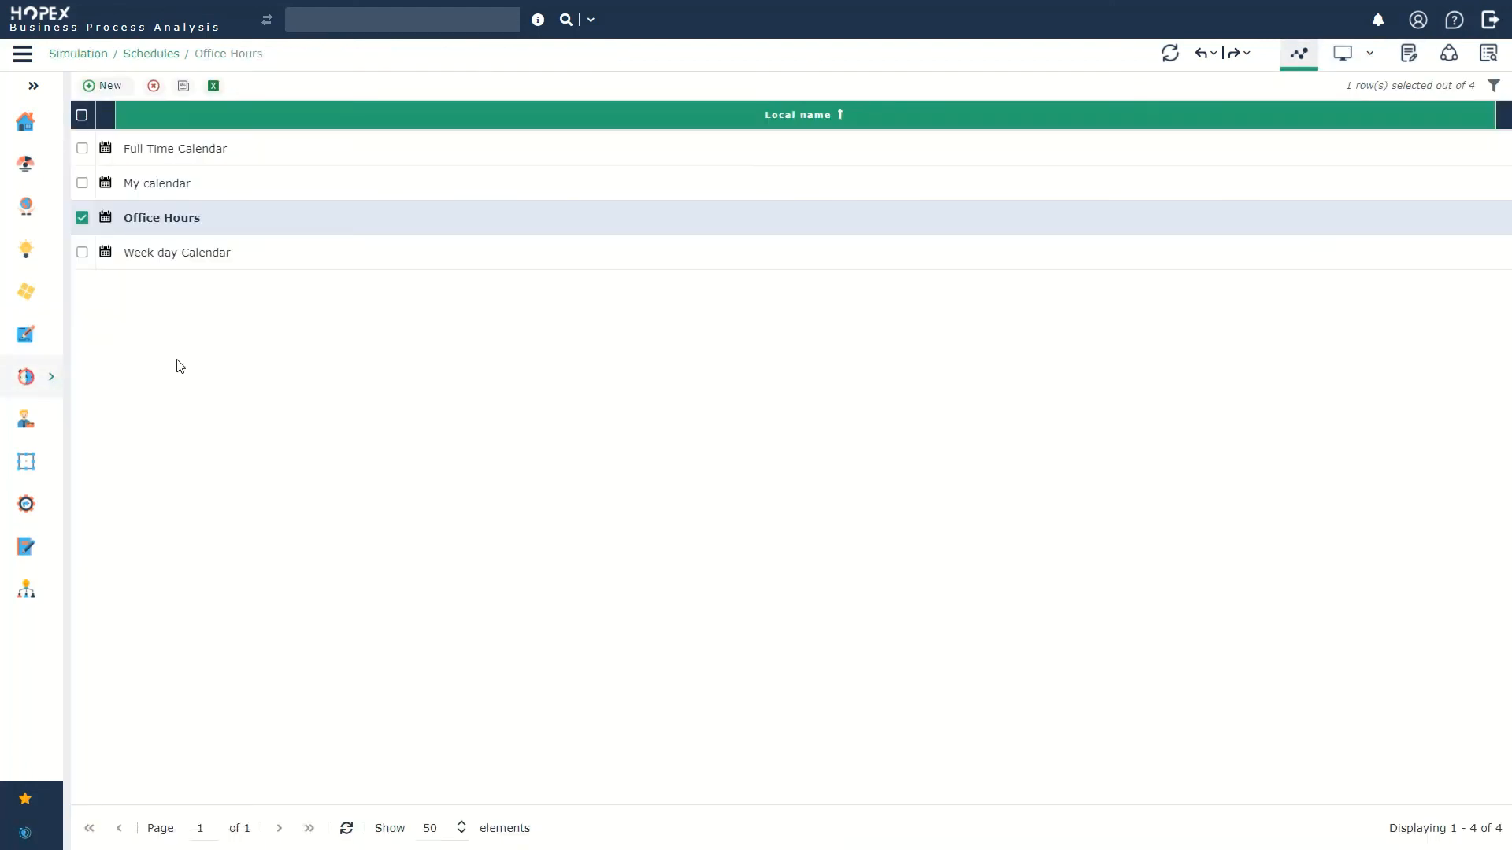
double_click(1455, 228)
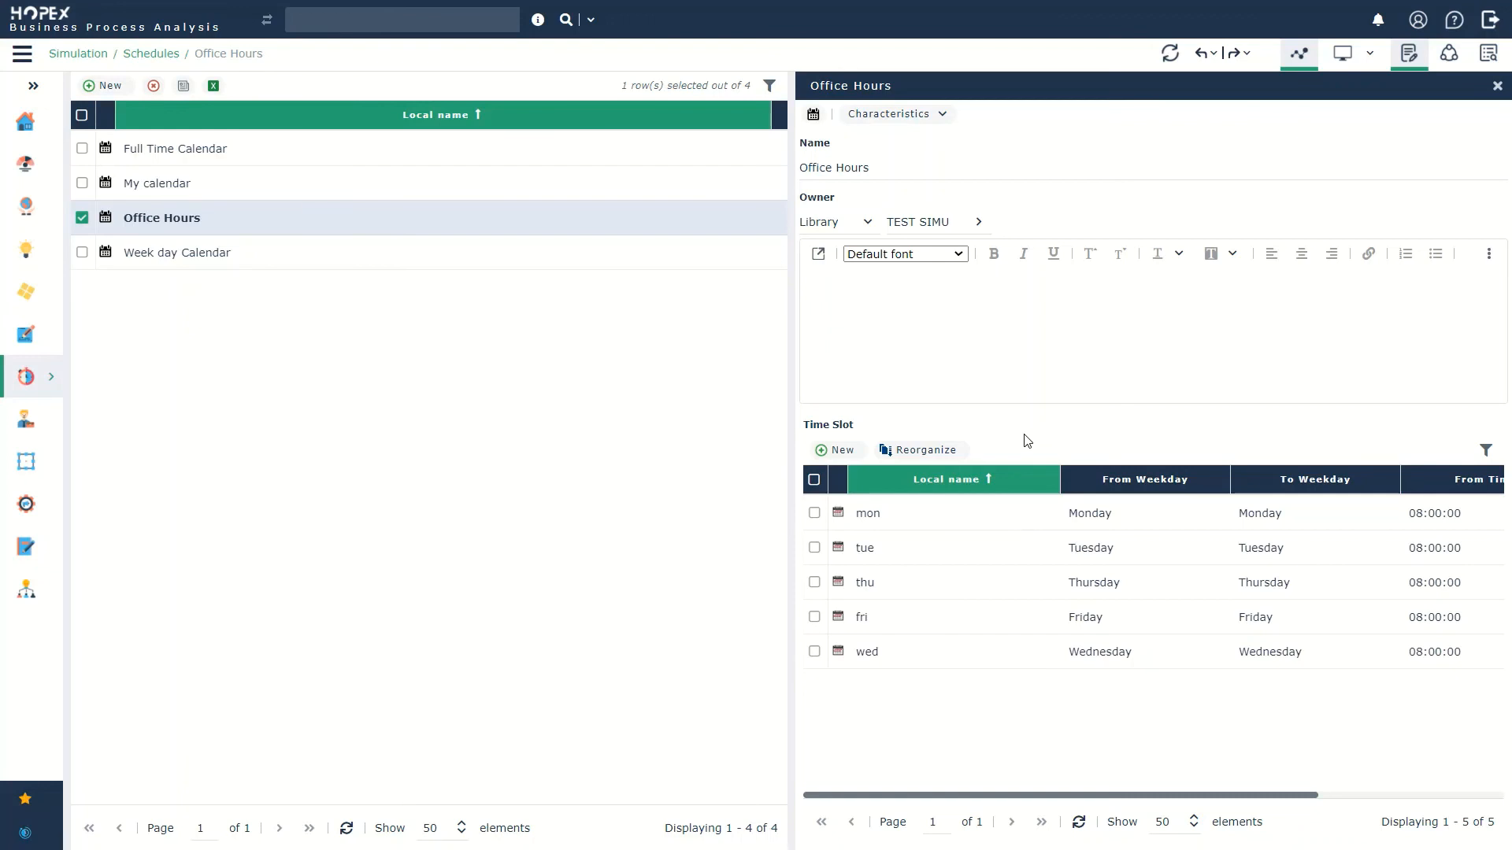
List the simulation scenarios and open the properties of the Accounting As Is scenario
mouse_move(49, 382)
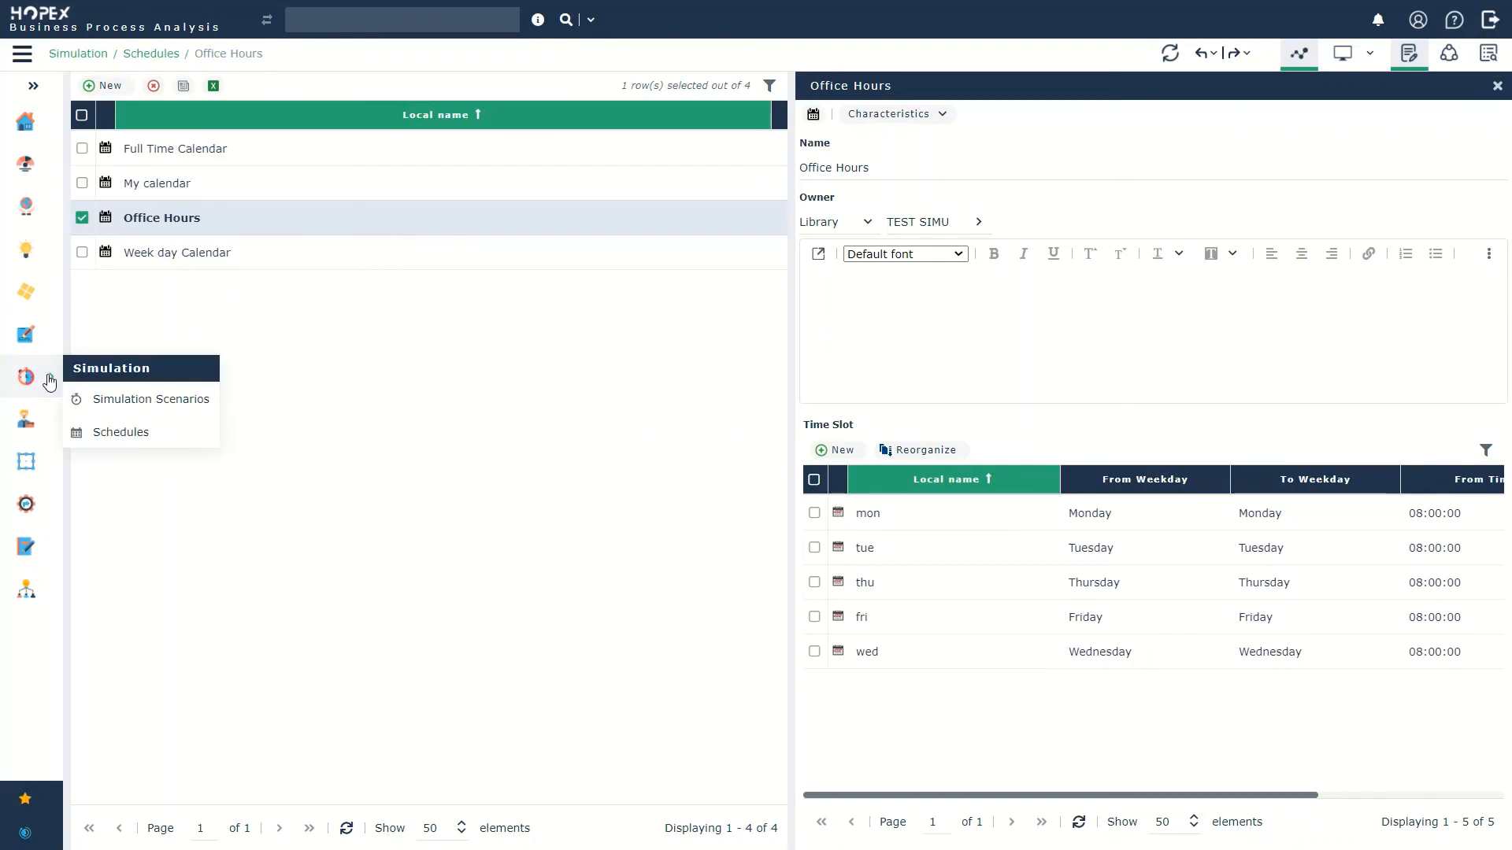
click(126, 400)
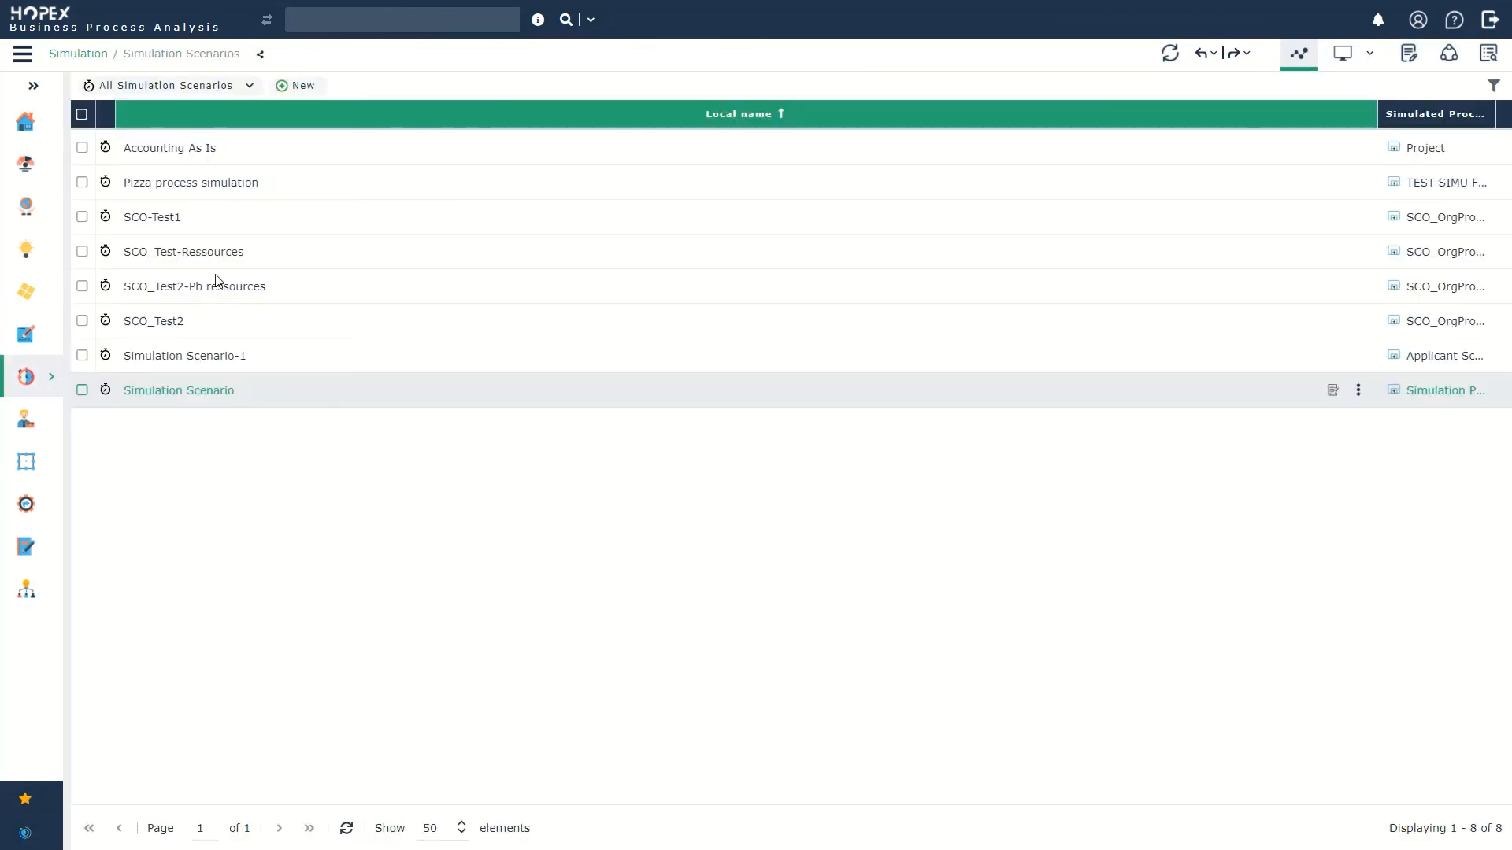
click(244, 147)
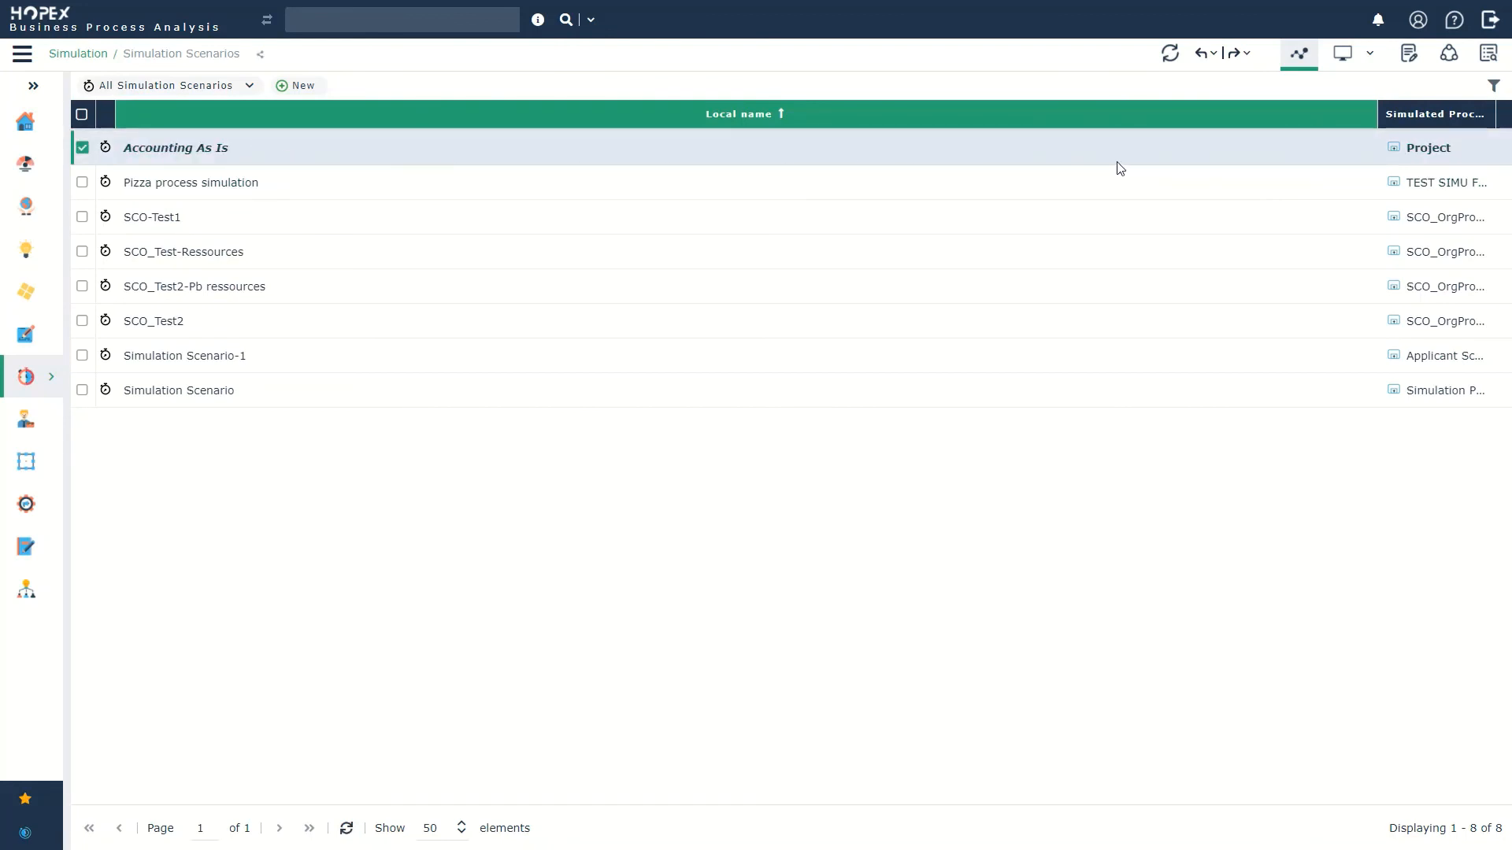
click(1333, 148)
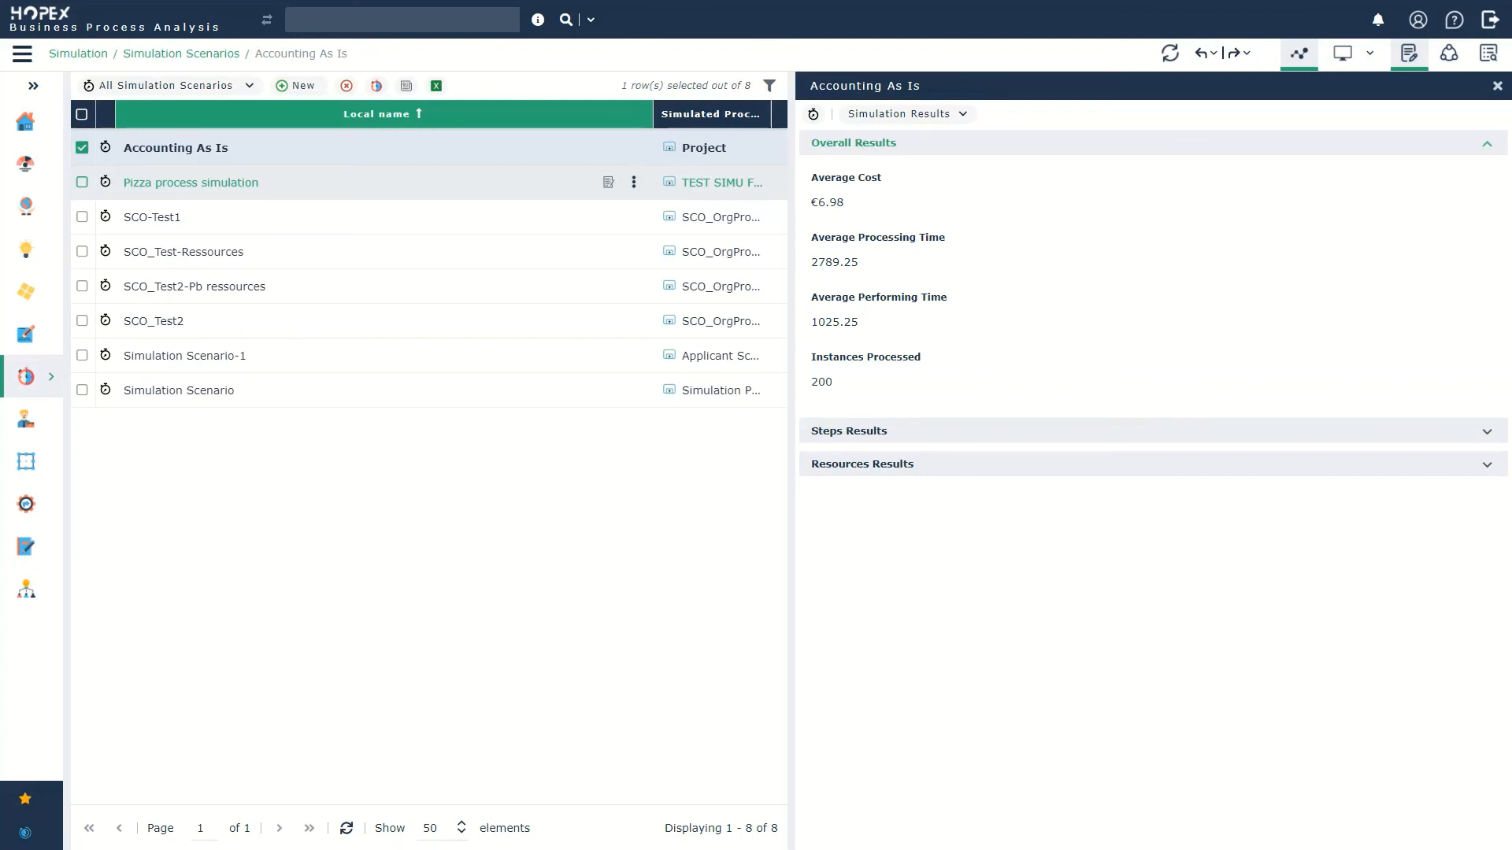
Review the characteristics and the input flow settings of the Accounting As Is scenario
click(907, 115)
click(895, 148)
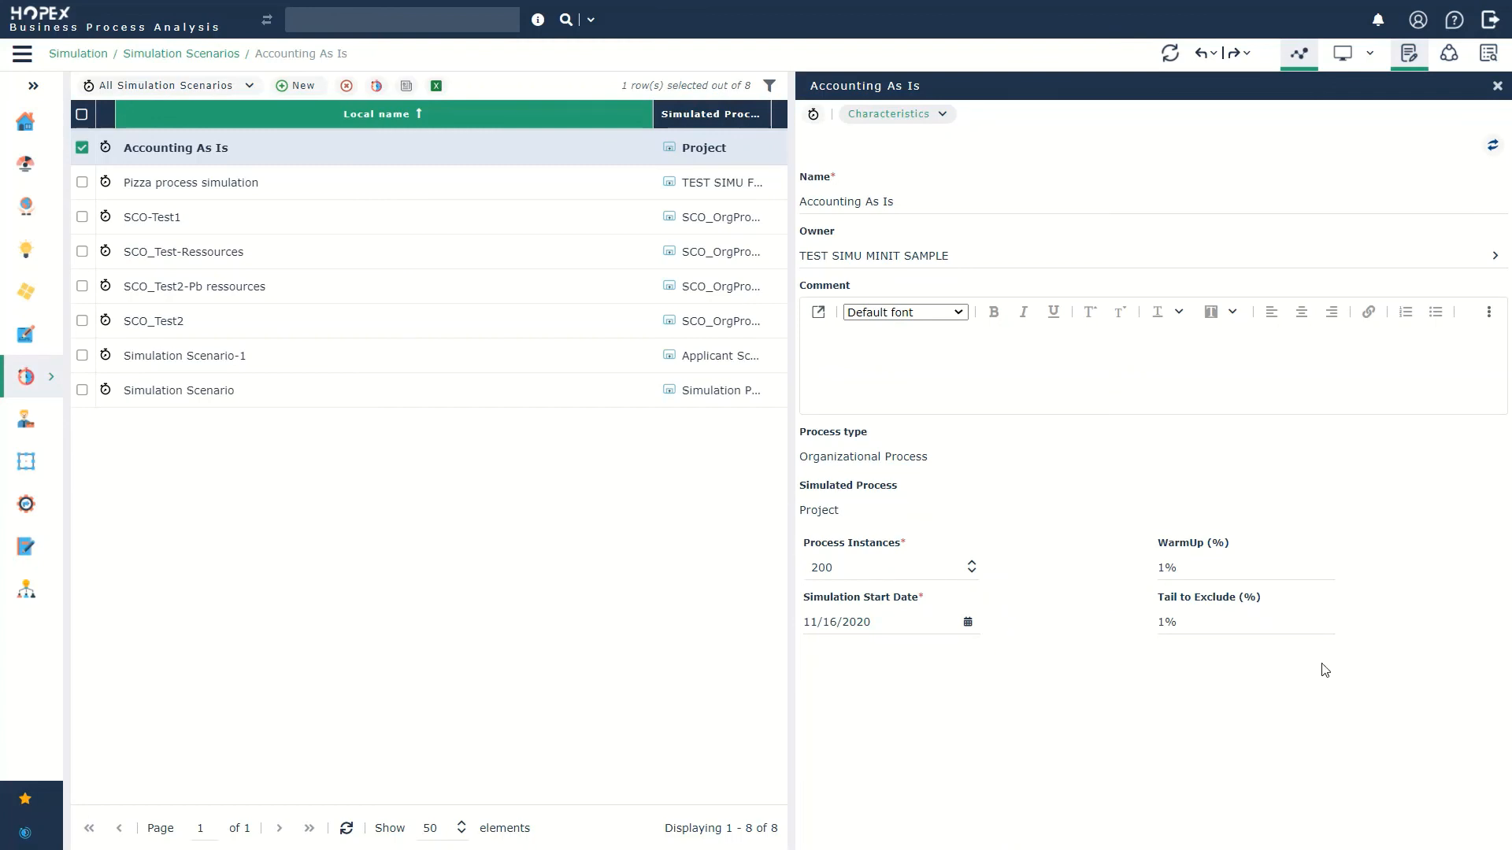
click(897, 116)
click(902, 174)
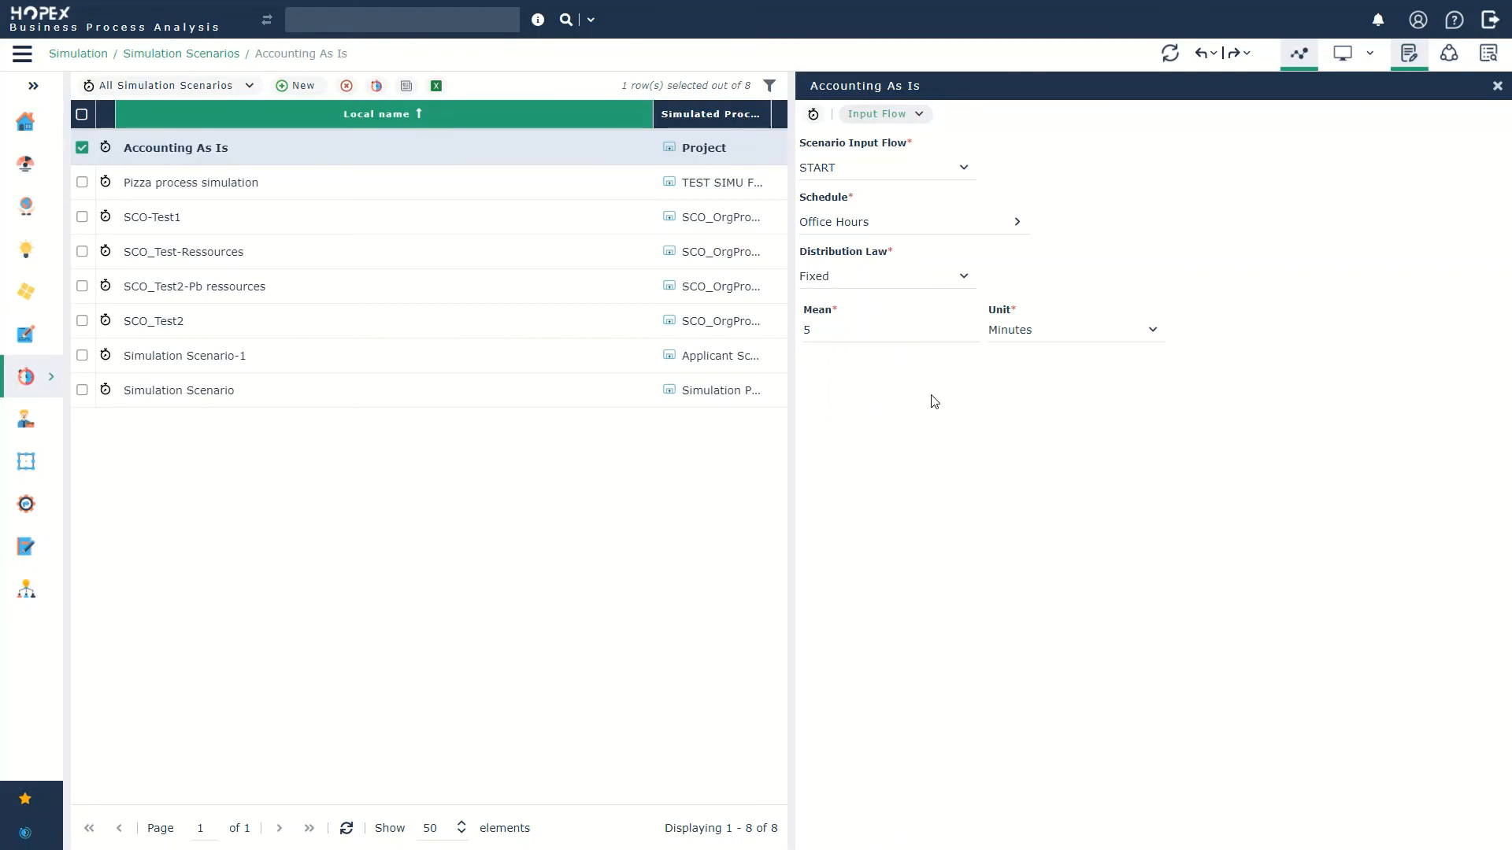
In the scenario's human resources, set the Accounting Manager quantity to 2
click(884, 114)
click(892, 207)
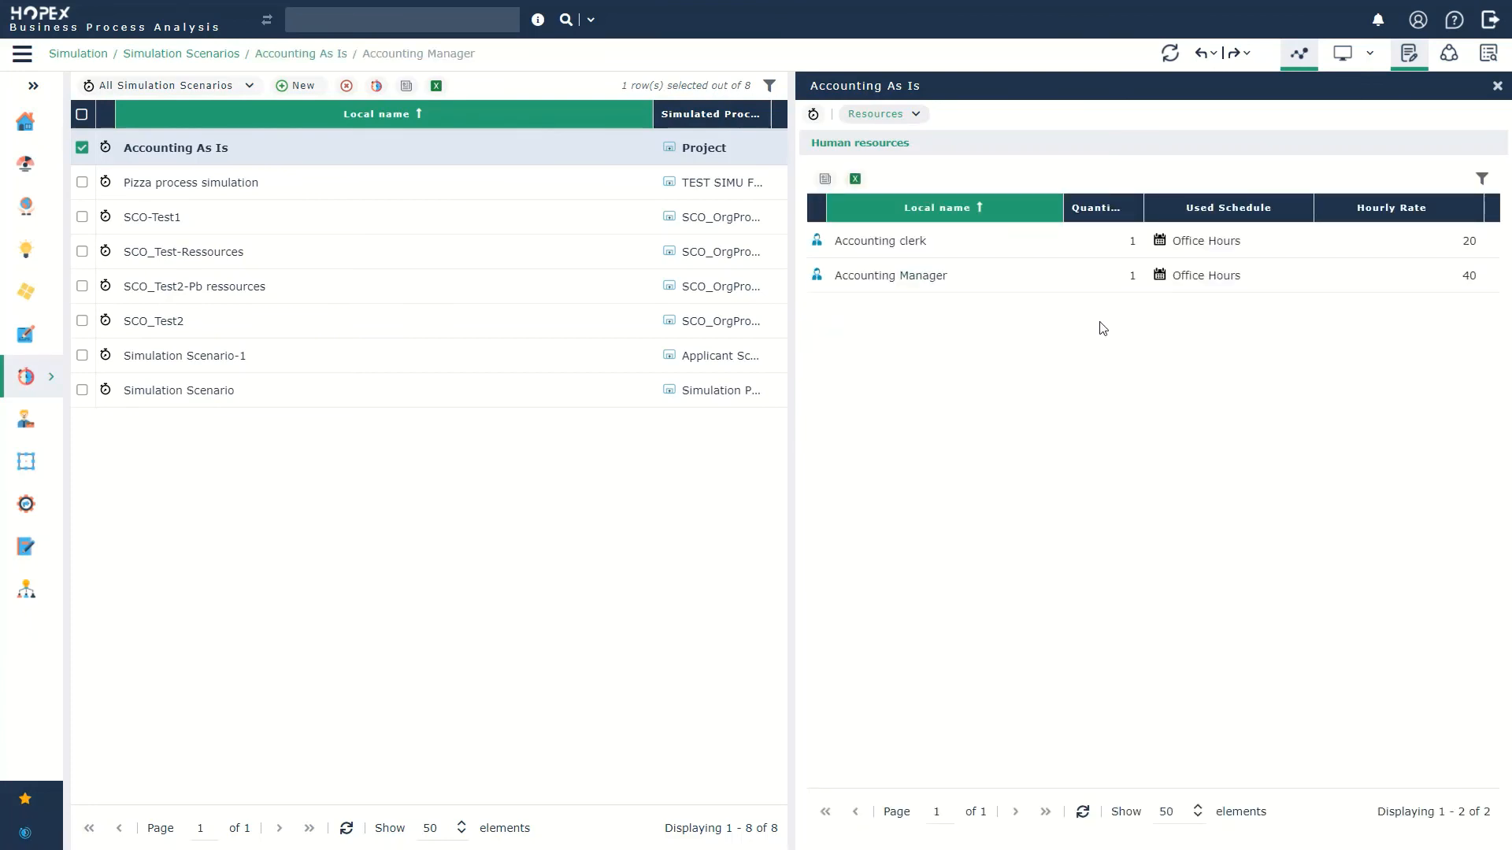
click(1134, 276)
click(1134, 276)
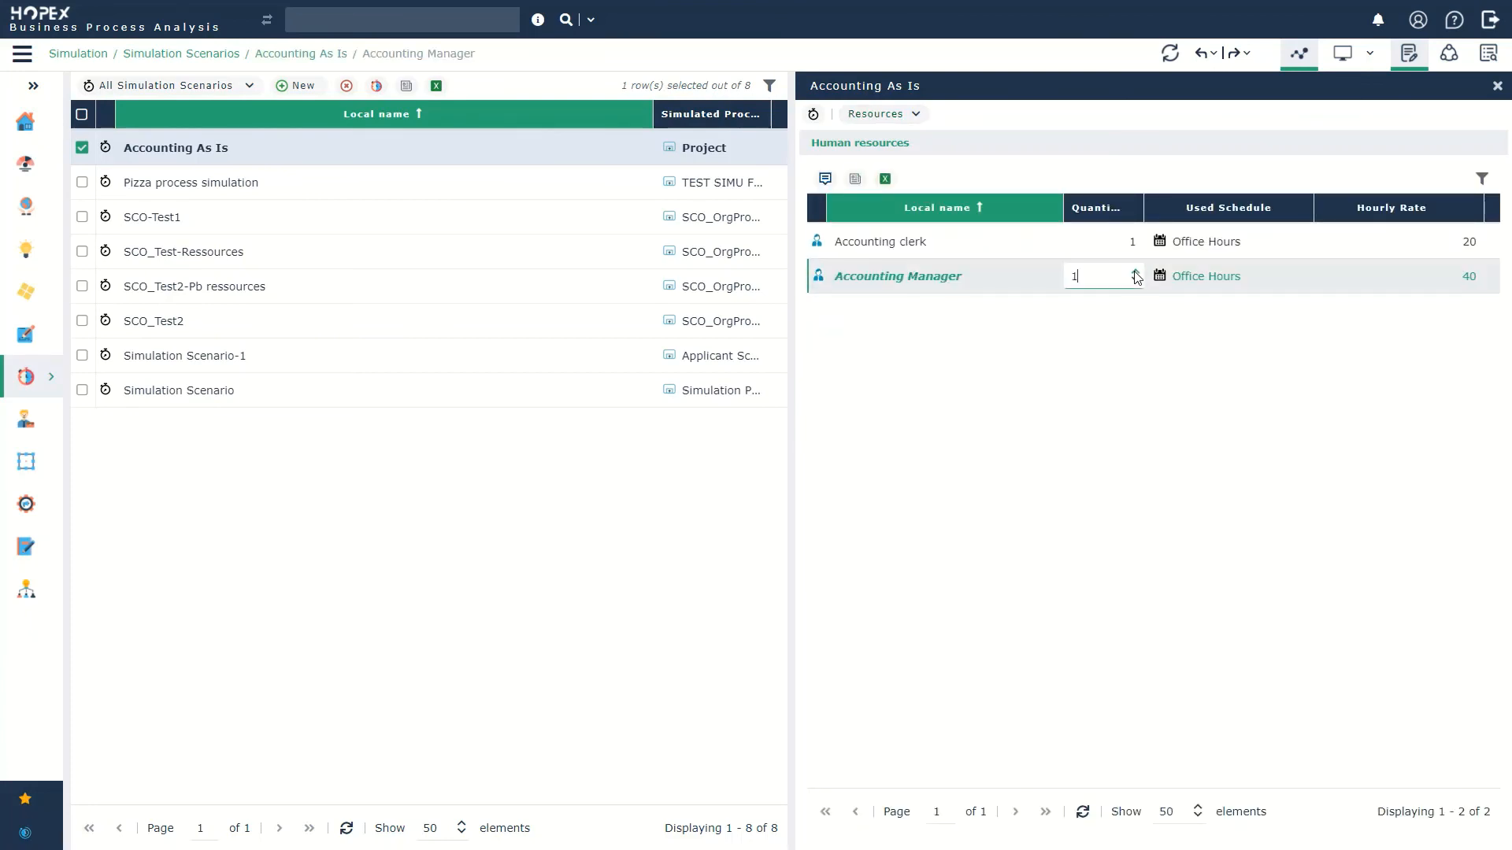
click(1137, 271)
click(1127, 341)
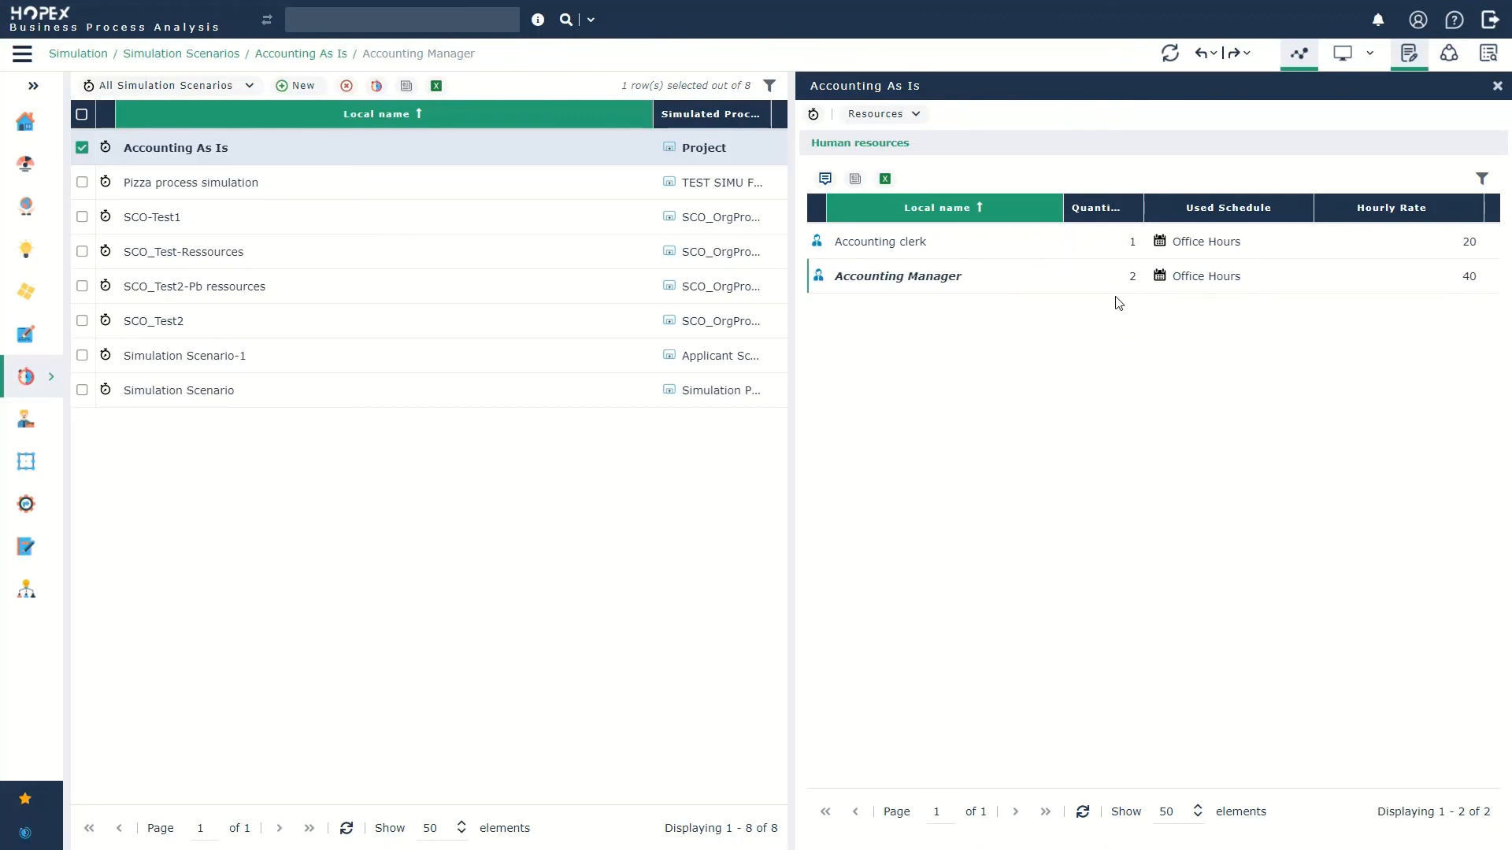
Open the tasks simulation data of the Accounting As Is scenario and view the properties of the Check cost center task
click(893, 116)
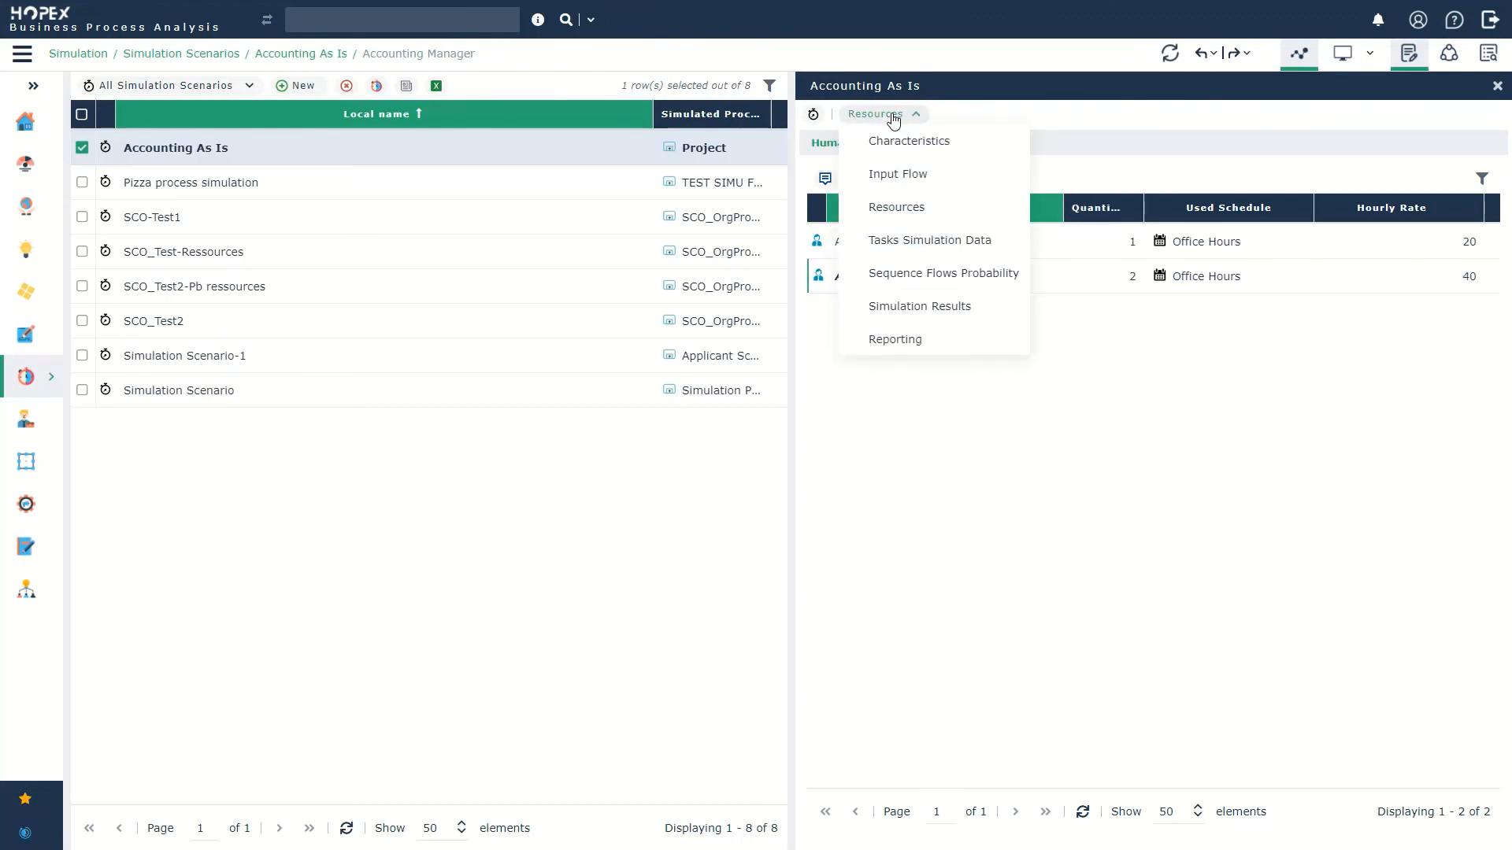
click(900, 241)
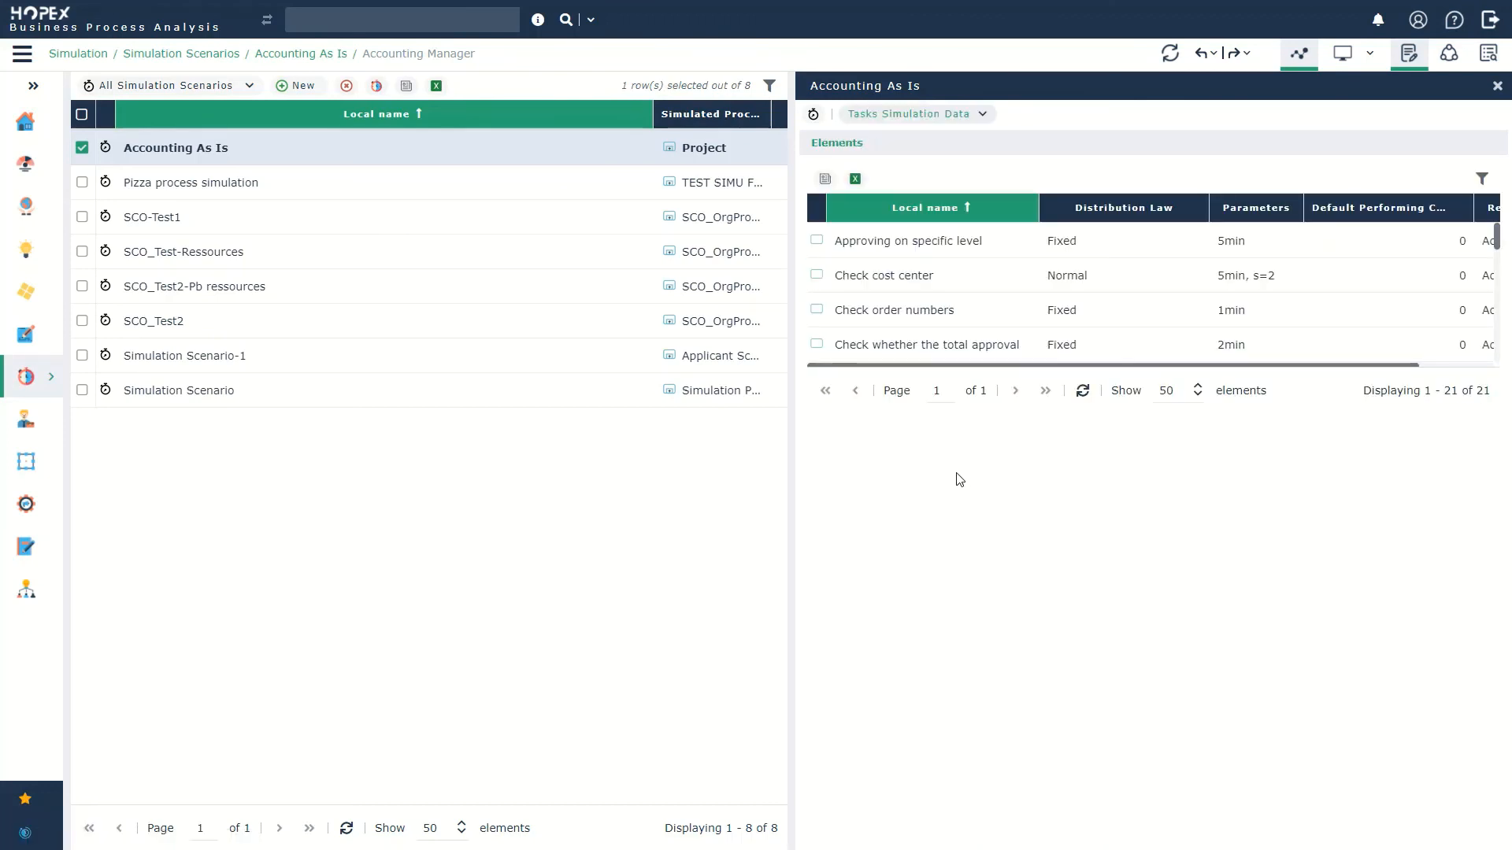
click(896, 275)
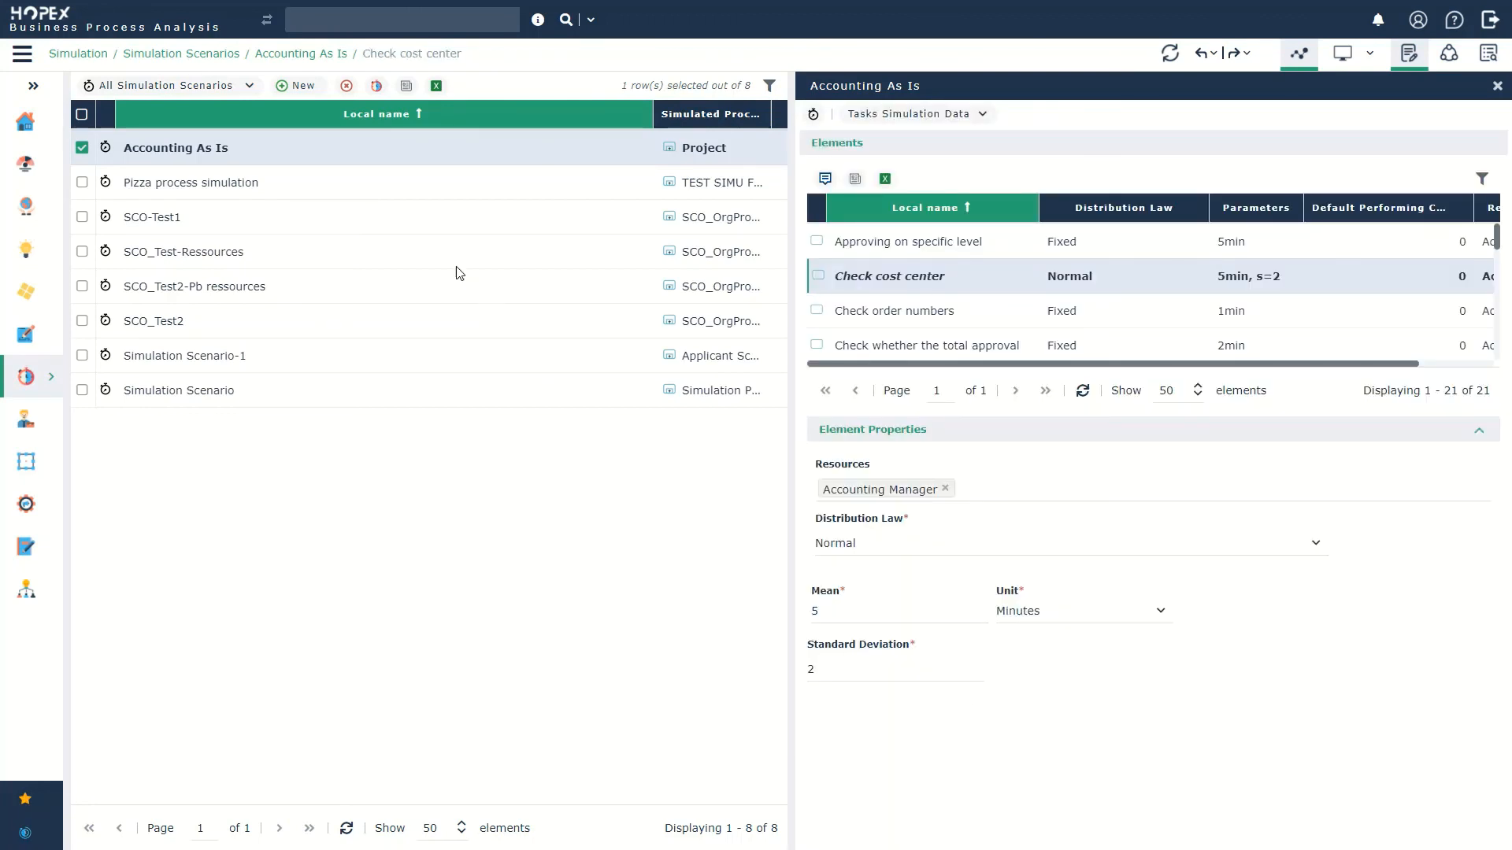
Run the simulation of the Accounting As Is scenario and open its overall simulation results
click(377, 86)
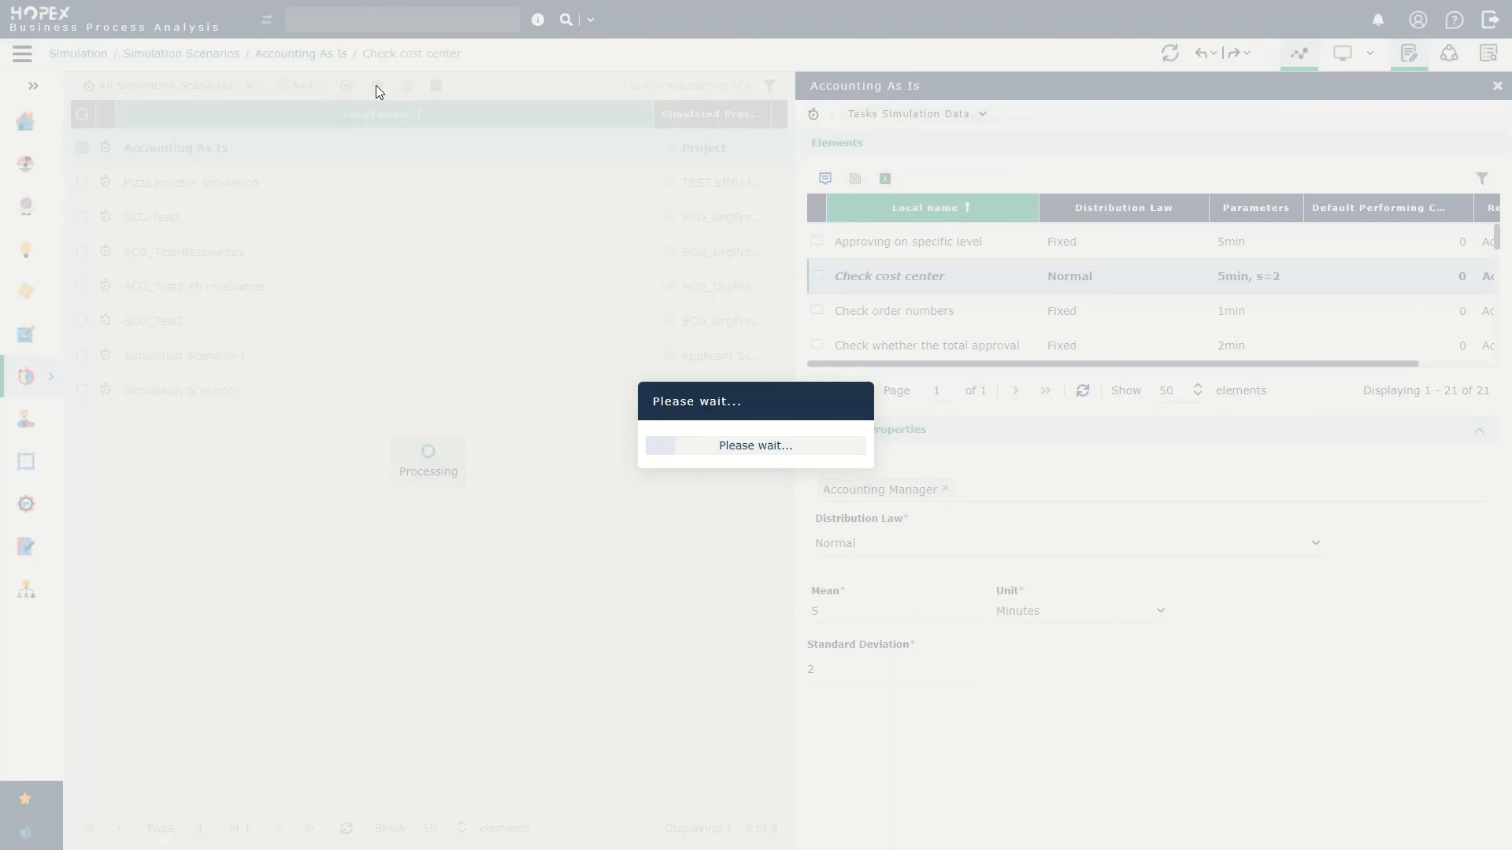
click(958, 464)
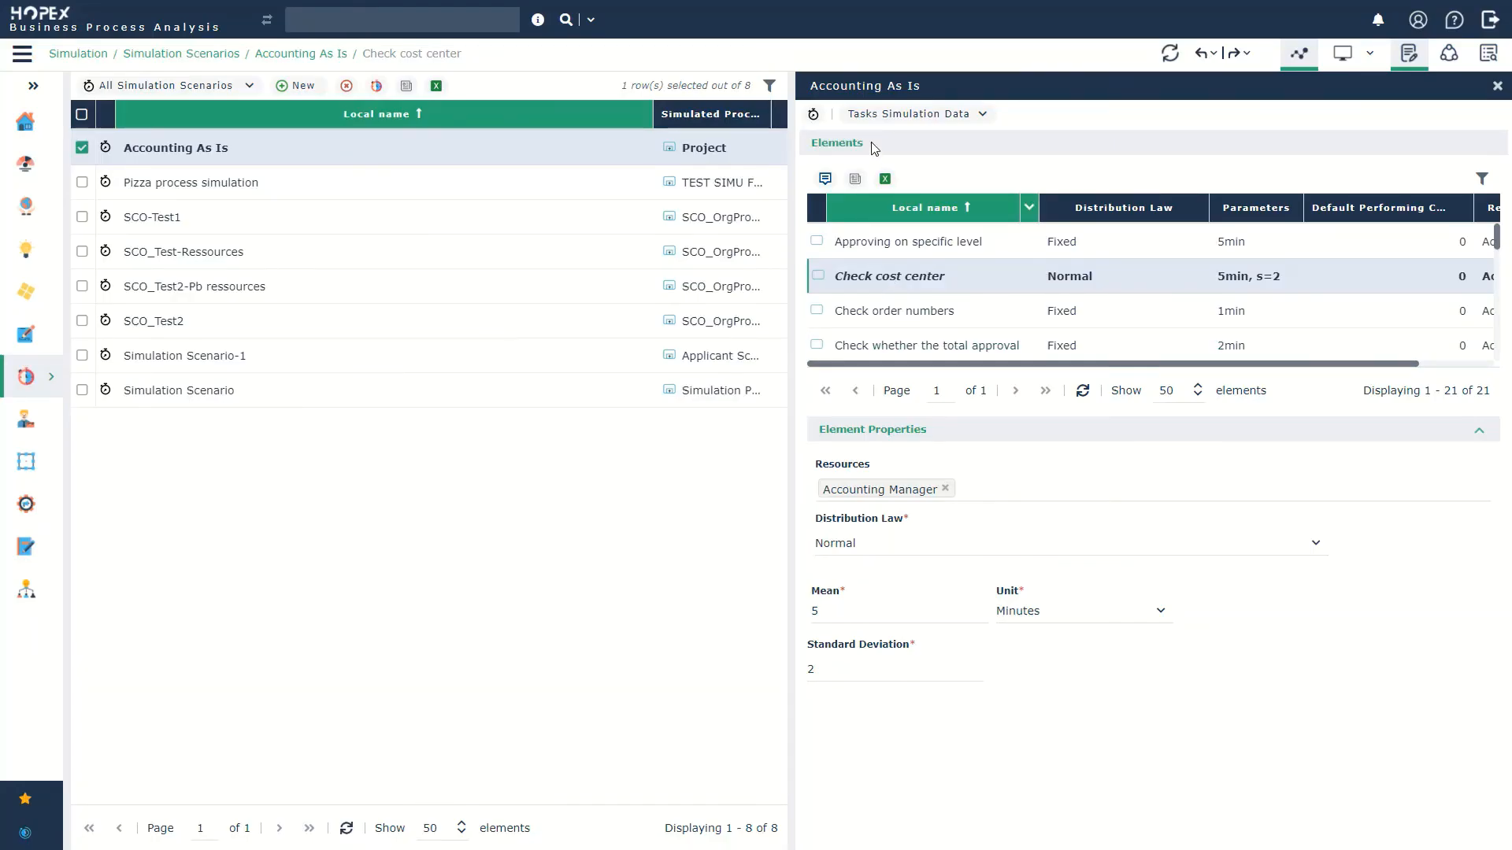
click(869, 115)
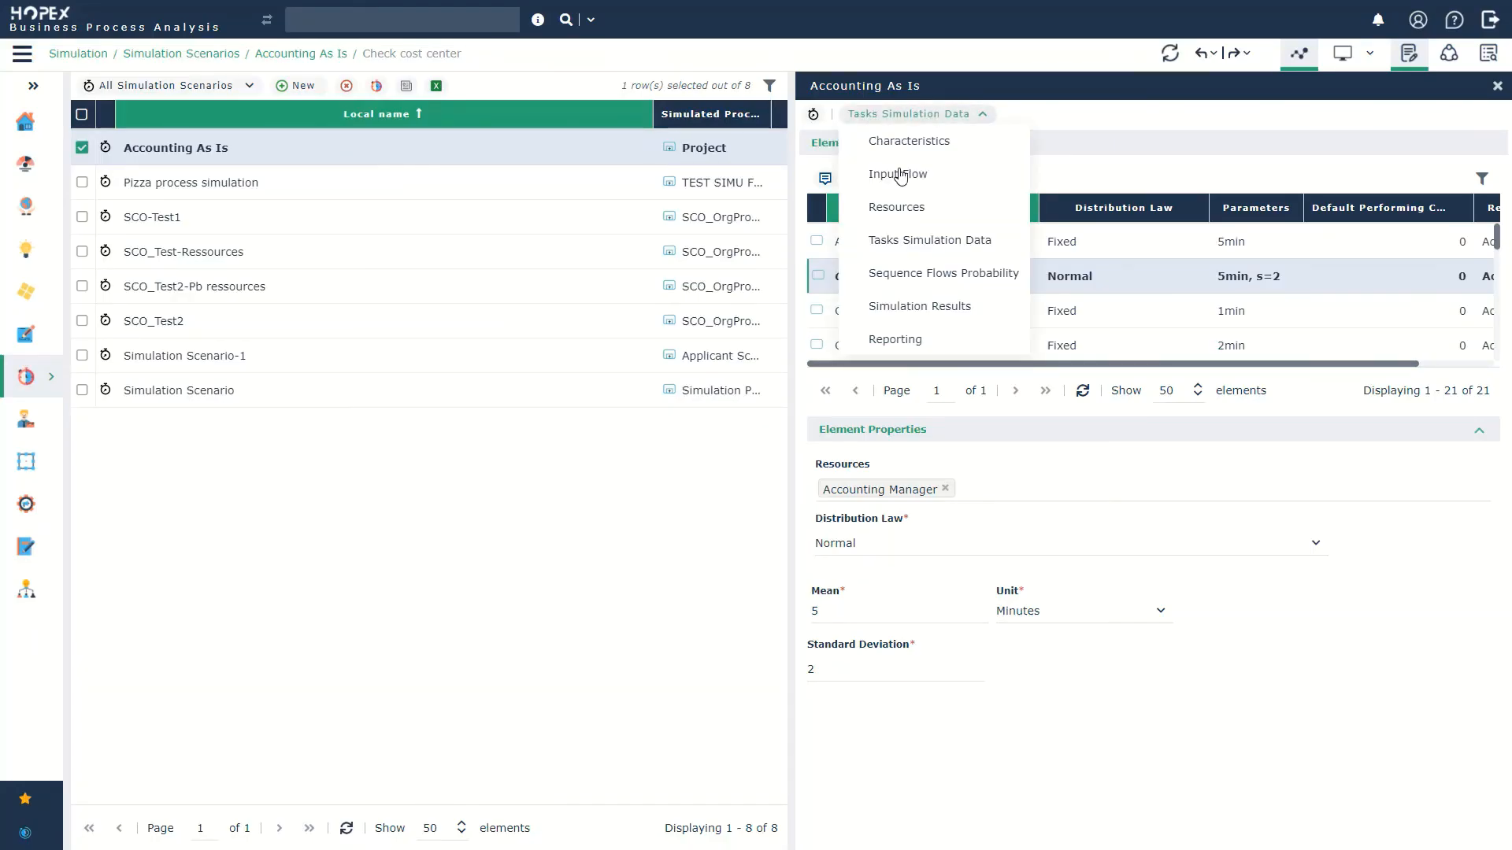
click(919, 320)
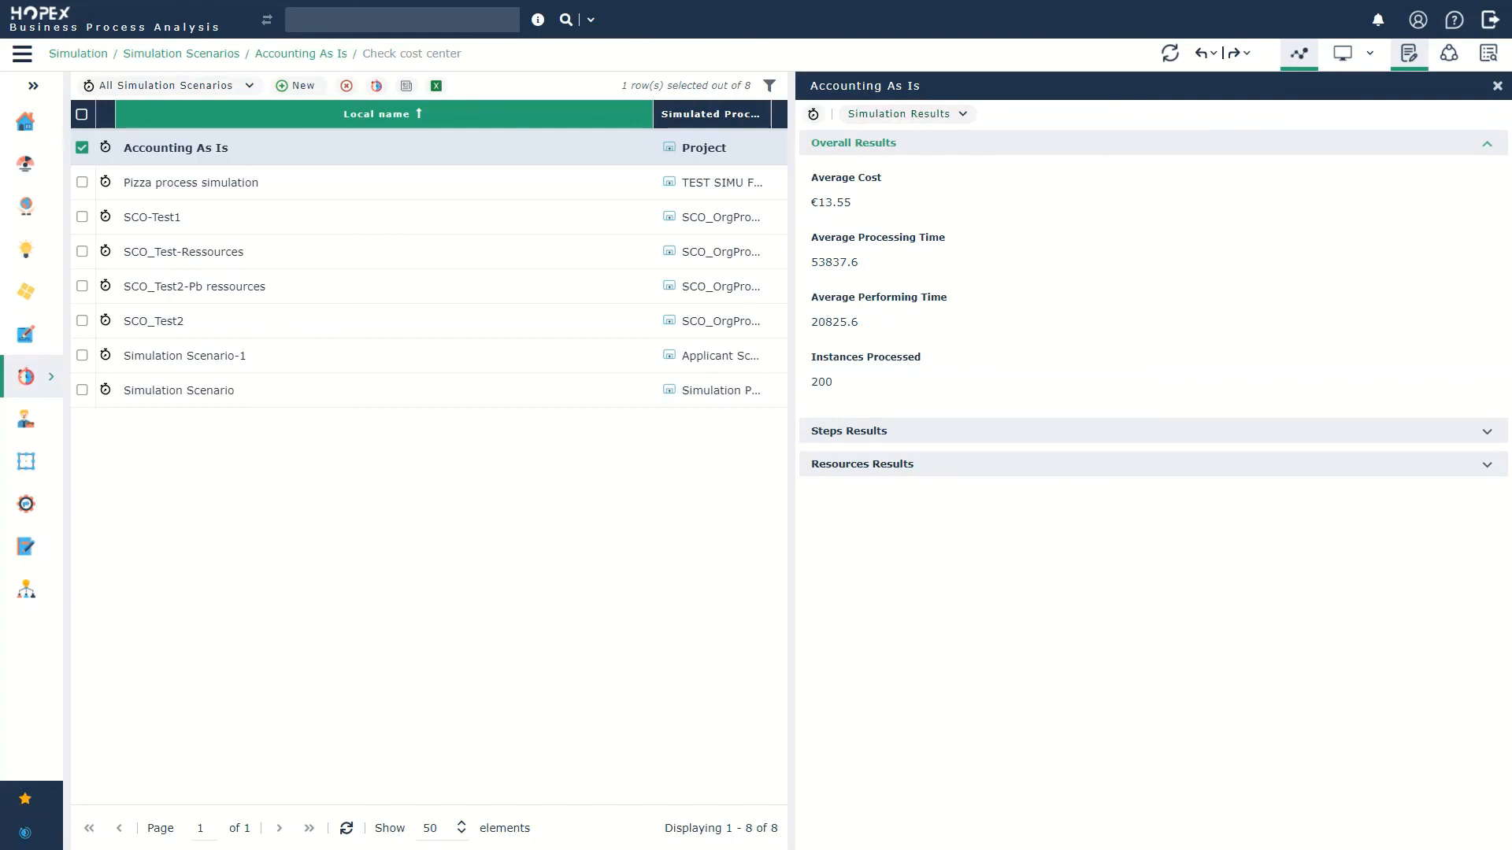
Review the steps results table of the simulation and expand the resources results to check each resource's utilization
click(853, 431)
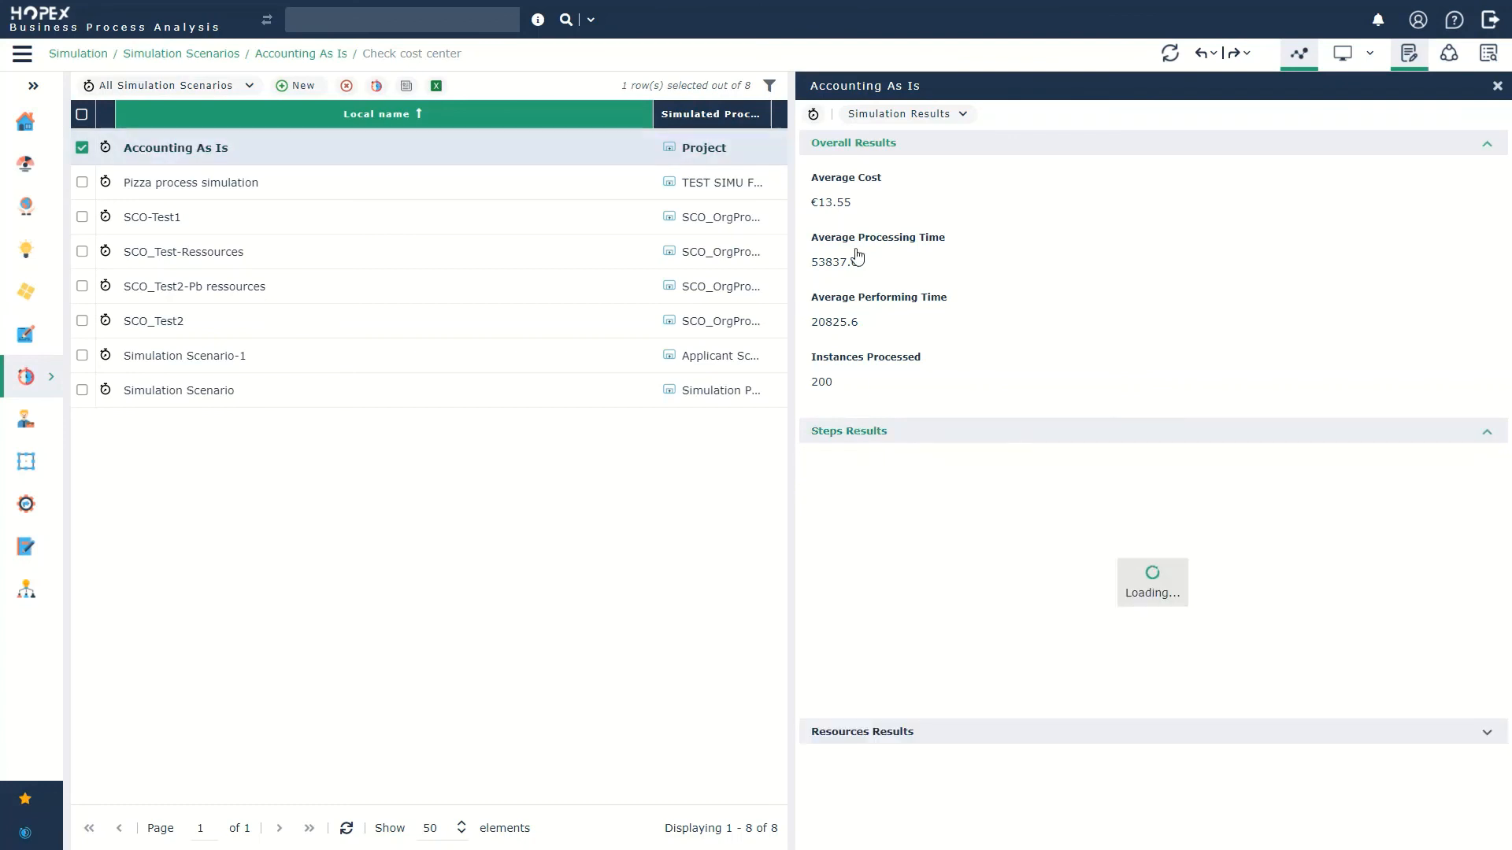
click(849, 148)
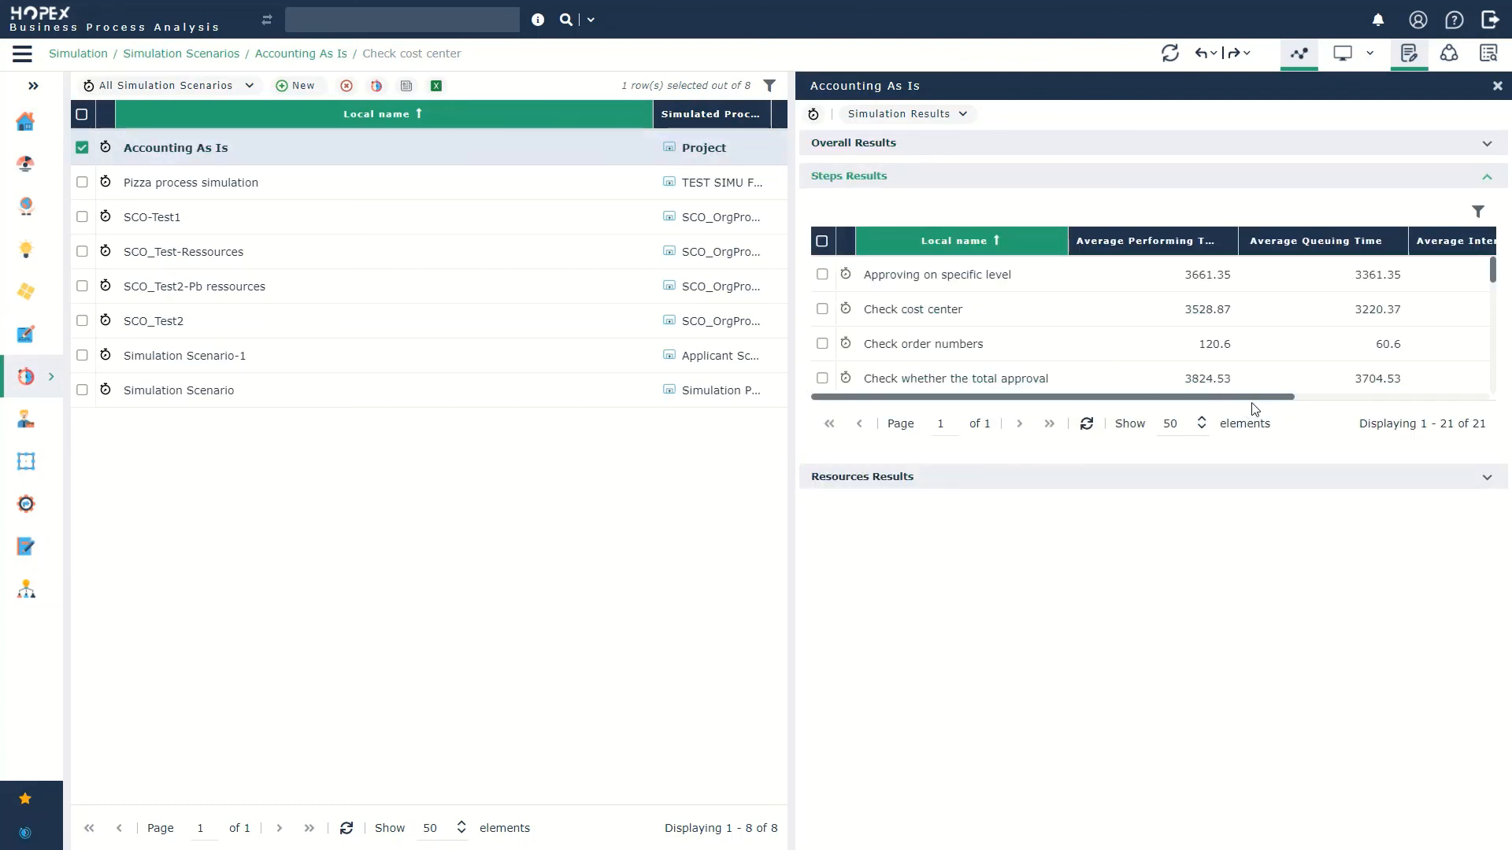
scroll(1328, 368, down, 3)
scroll(1337, 367, down, 5)
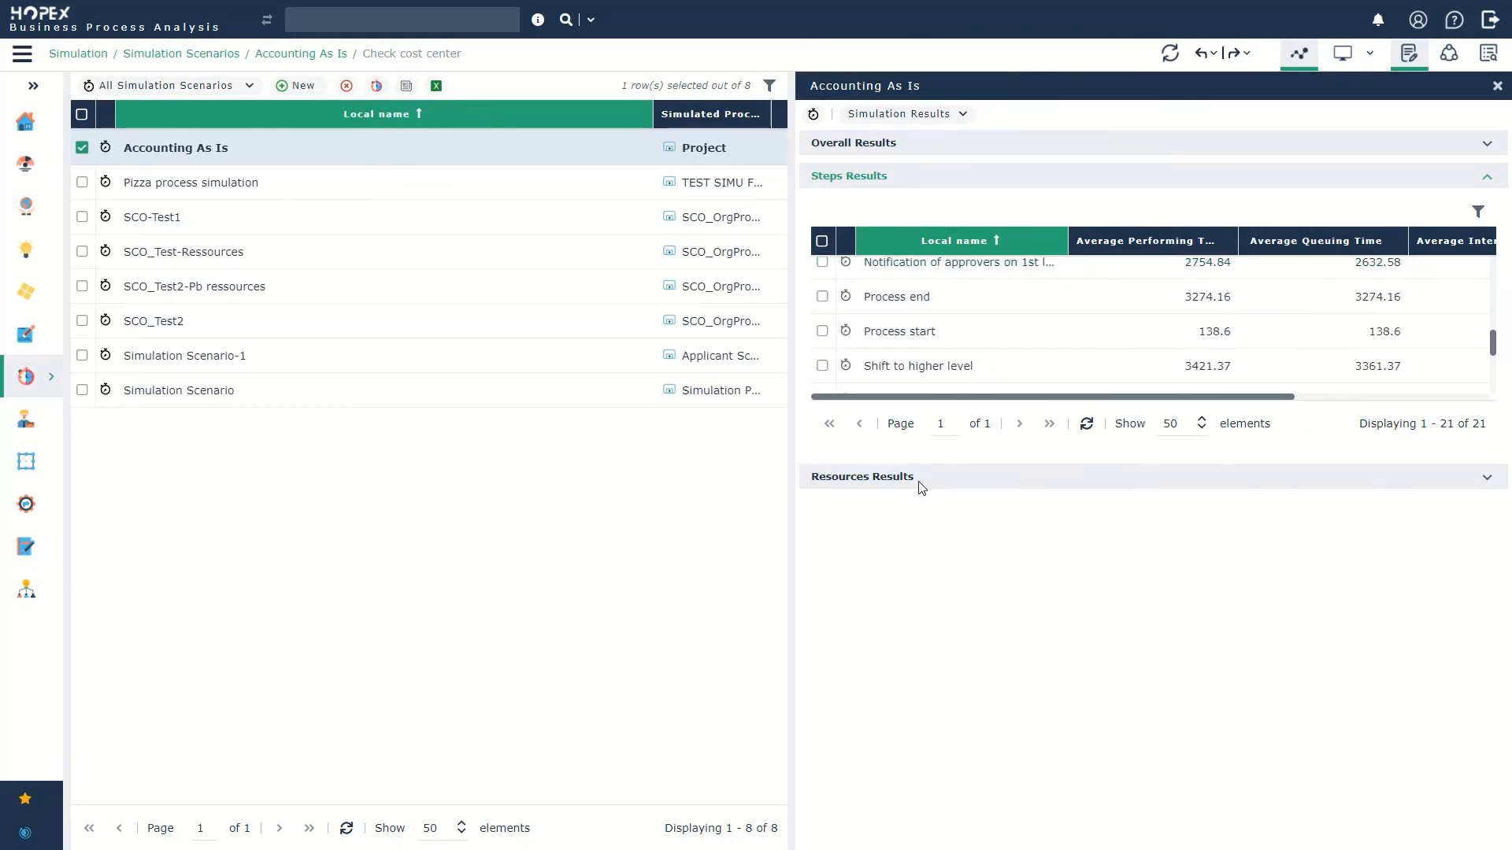
click(896, 479)
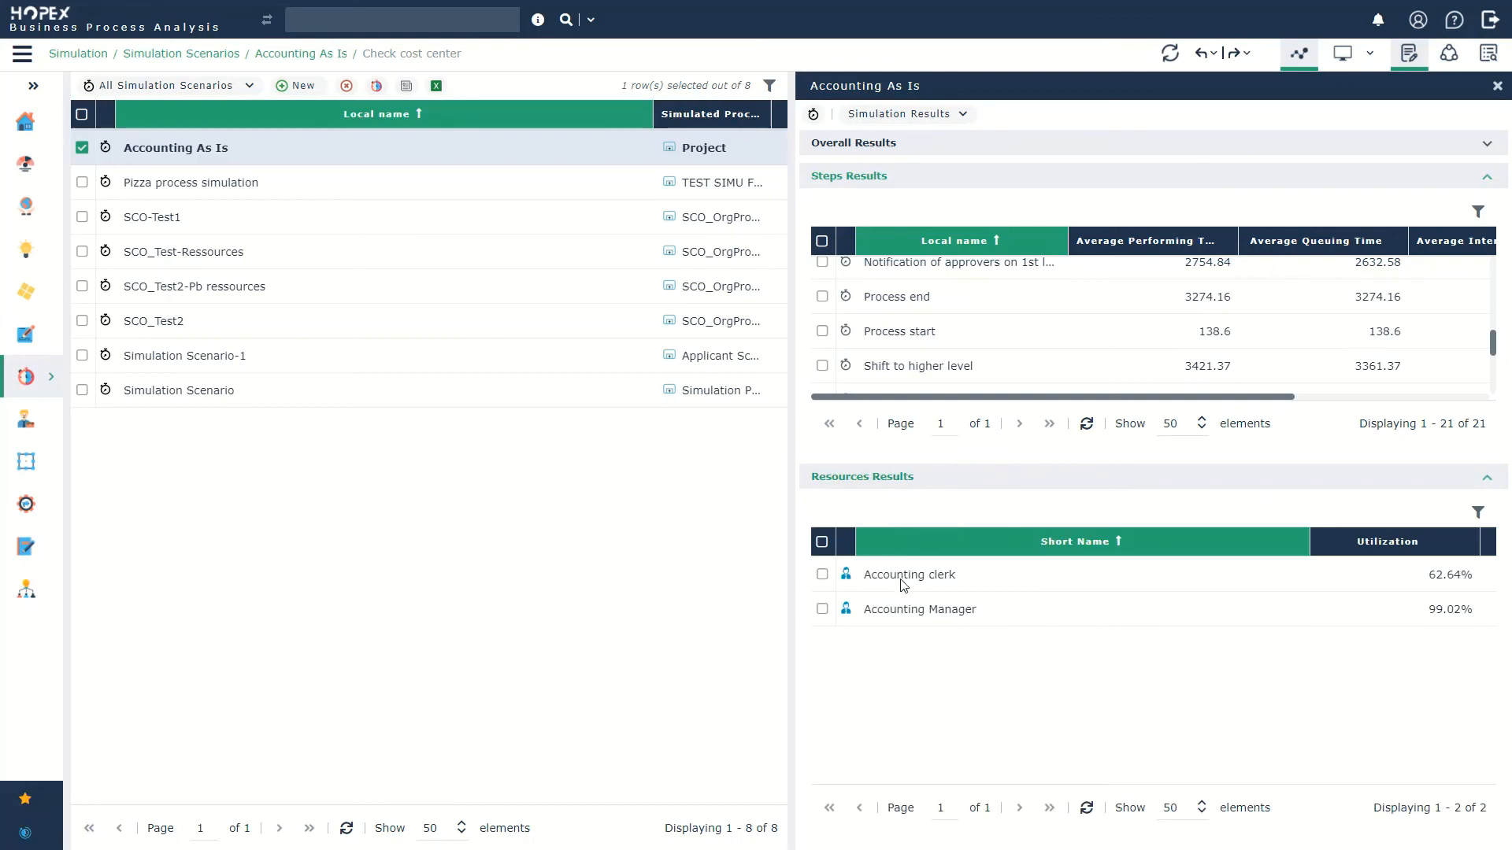